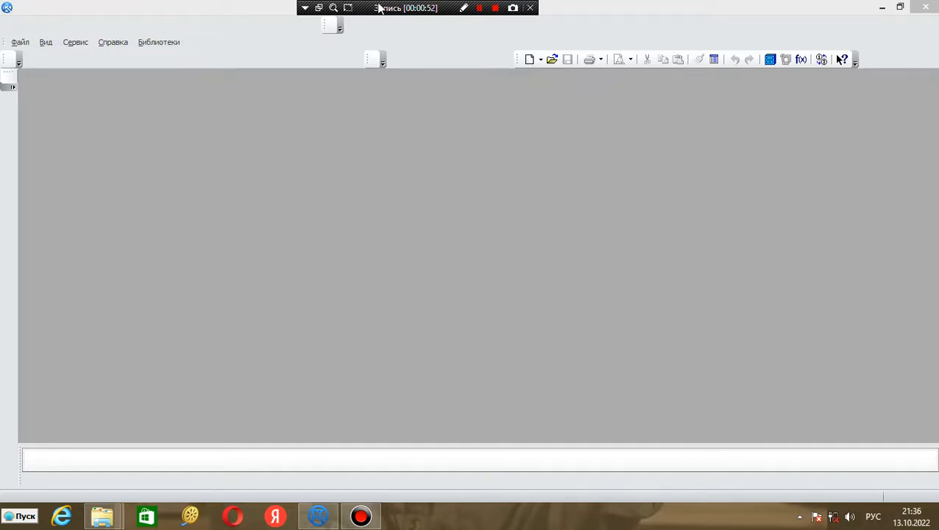
Create a new part document
{"action": "left_click", "coordinate": [20, 42]}
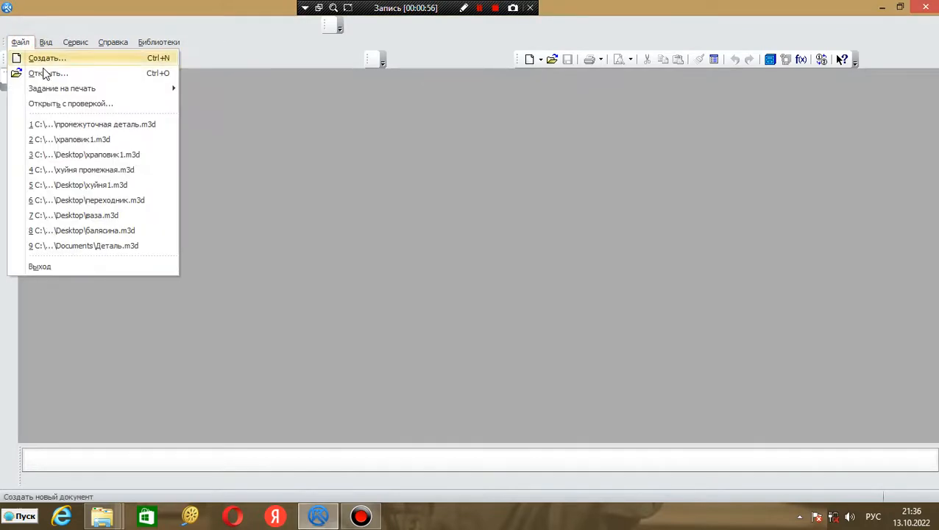
{"action": "left_click", "coordinate": [44, 58]}
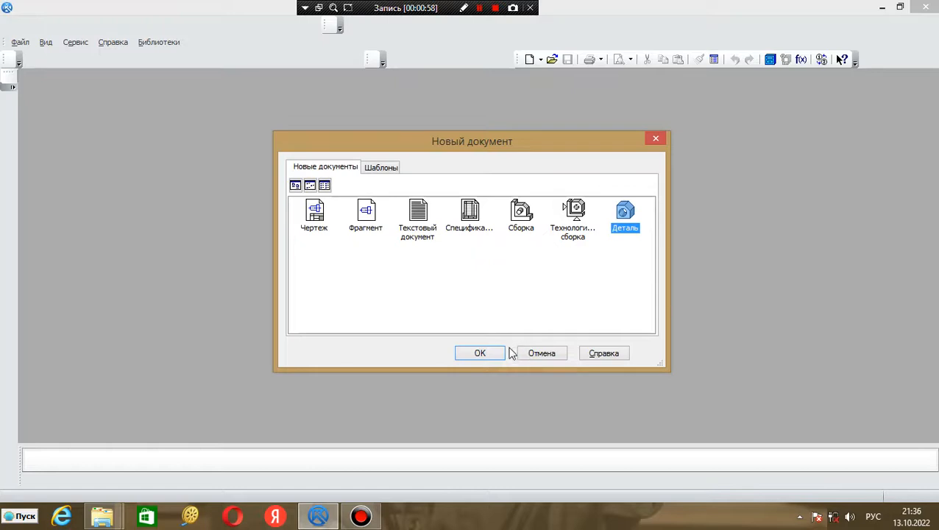
{"action": "left_click", "coordinate": [482, 354]}
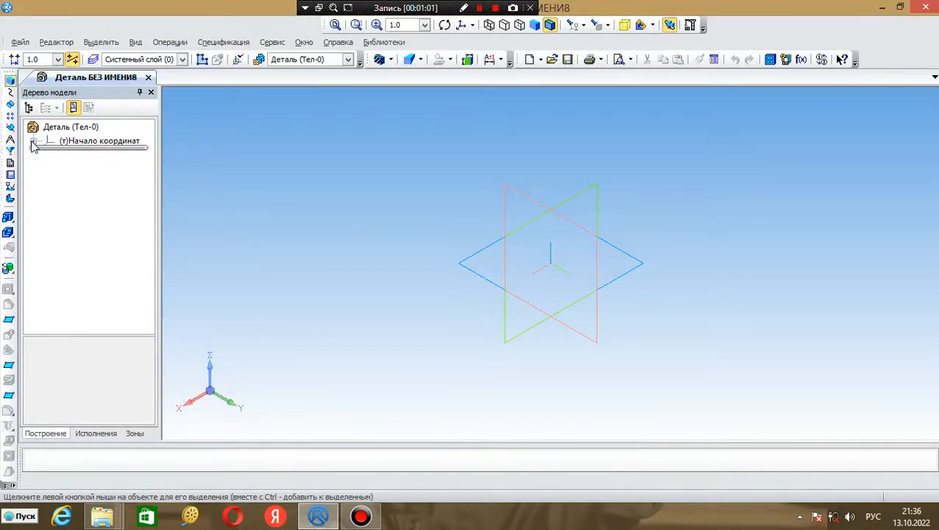
Start a sketch on the ZX plane and draw two concentric circles at the origin, 54 mm and about 40 mm in diameter
{"action": "left_click", "coordinate": [32, 141]}
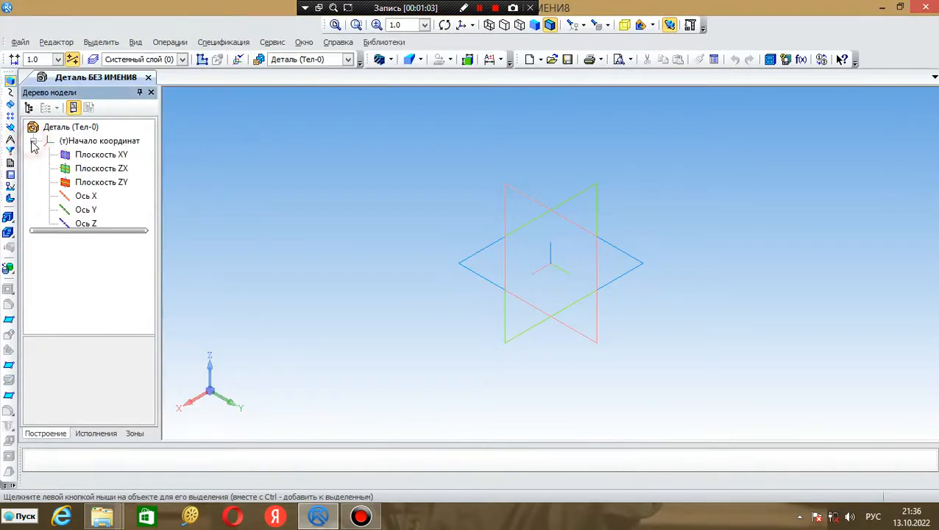
{"action": "left_click", "coordinate": [73, 169]}
{"action": "left_click", "coordinate": [200, 62]}
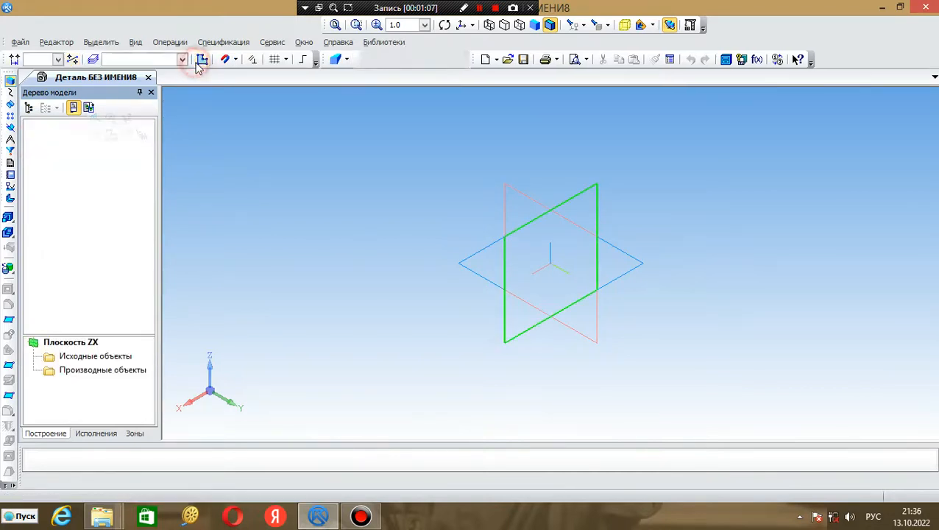
{"action": "left_click", "coordinate": [8, 309]}
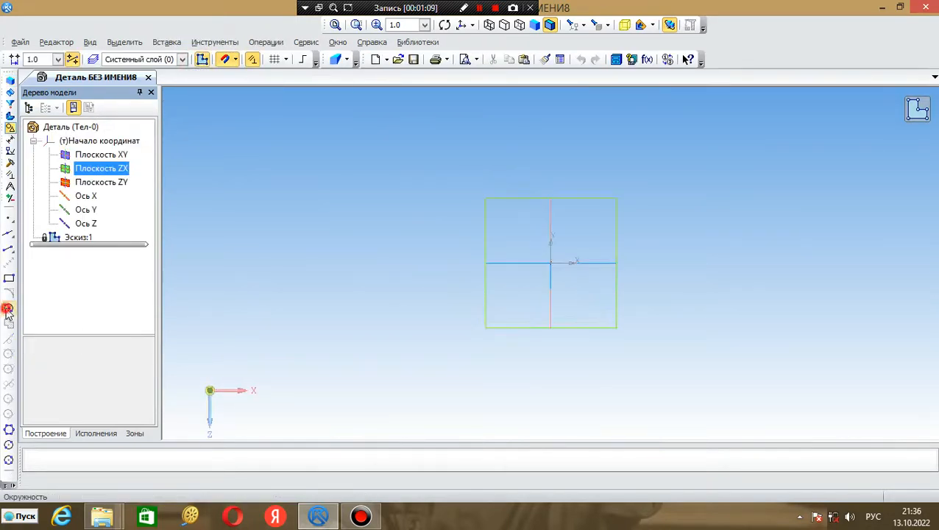
{"action": "left_click", "coordinate": [551, 263]}
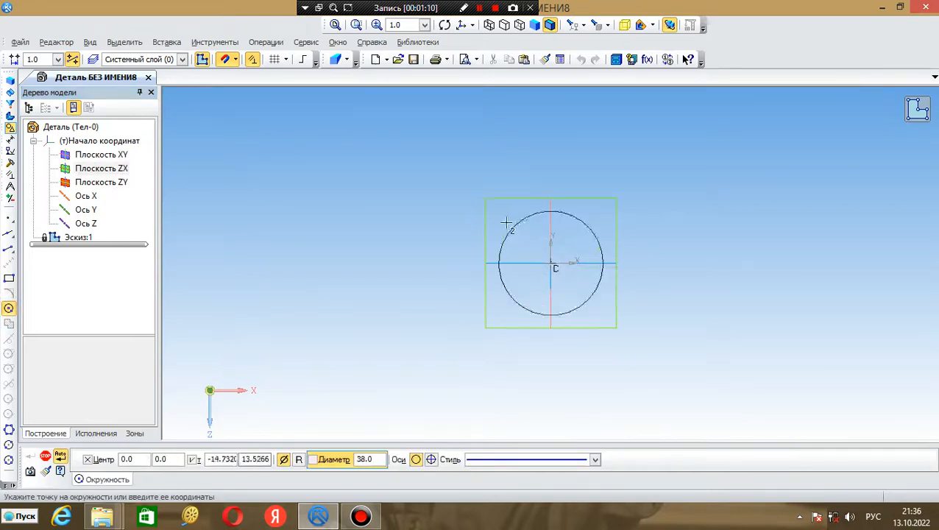
{"action": "left_click", "coordinate": [499, 215]}
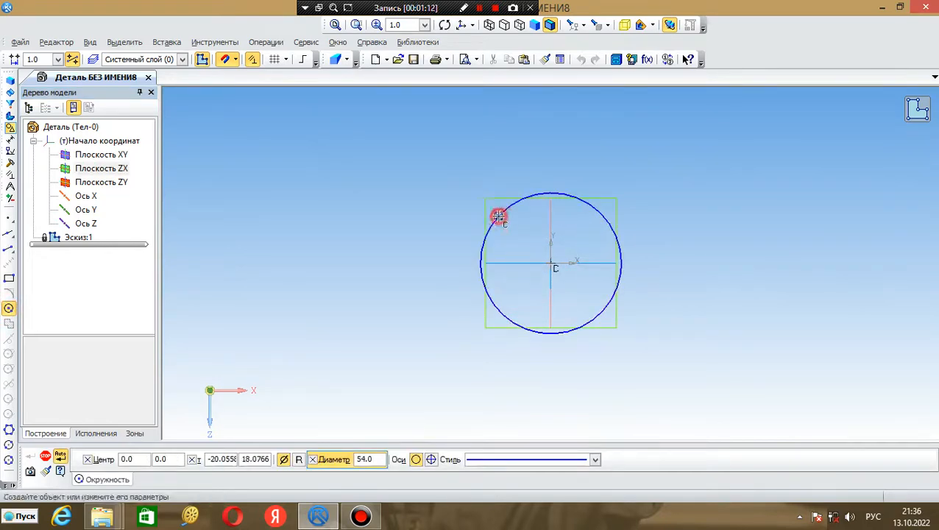
{"action": "left_click", "coordinate": [543, 213]}
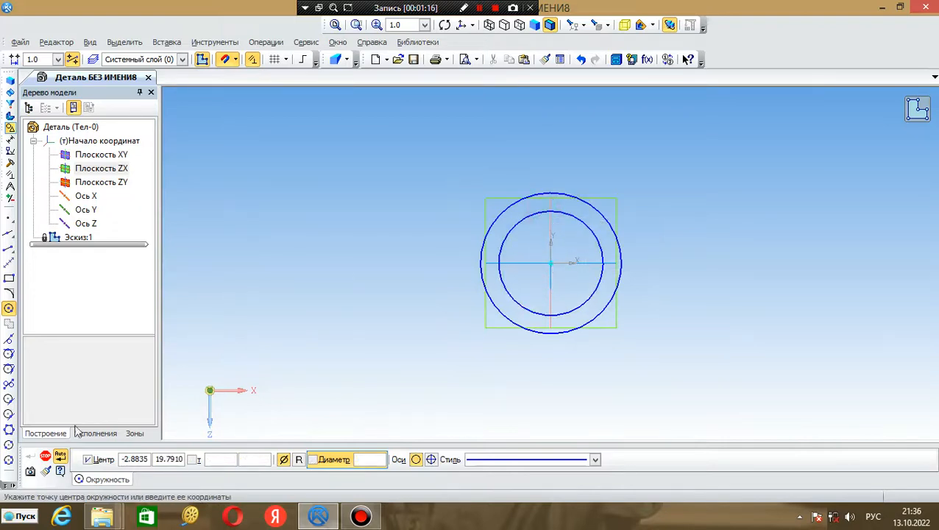
{"action": "left_click", "coordinate": [45, 459]}
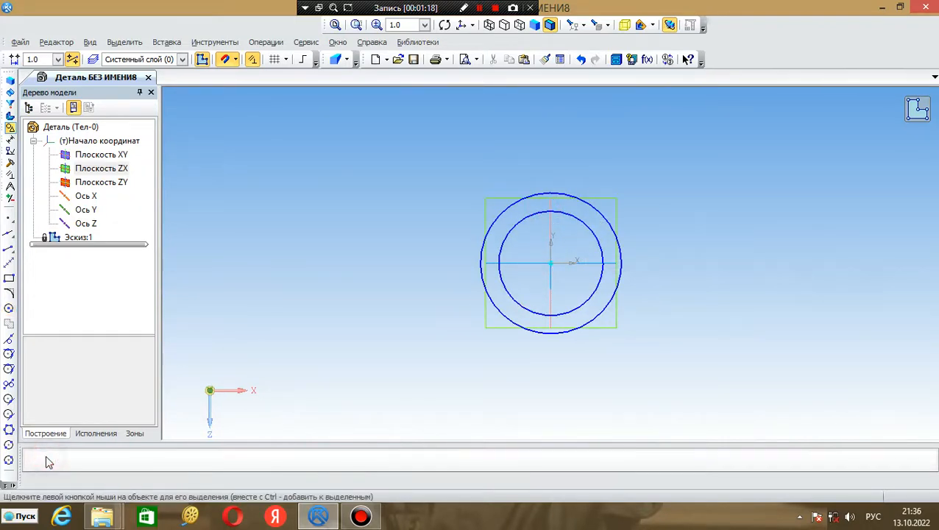
Copy both sketch circles to the clipboard using the origin as the base point, then clear the selection
{"action": "left_click", "coordinate": [405, 140]}
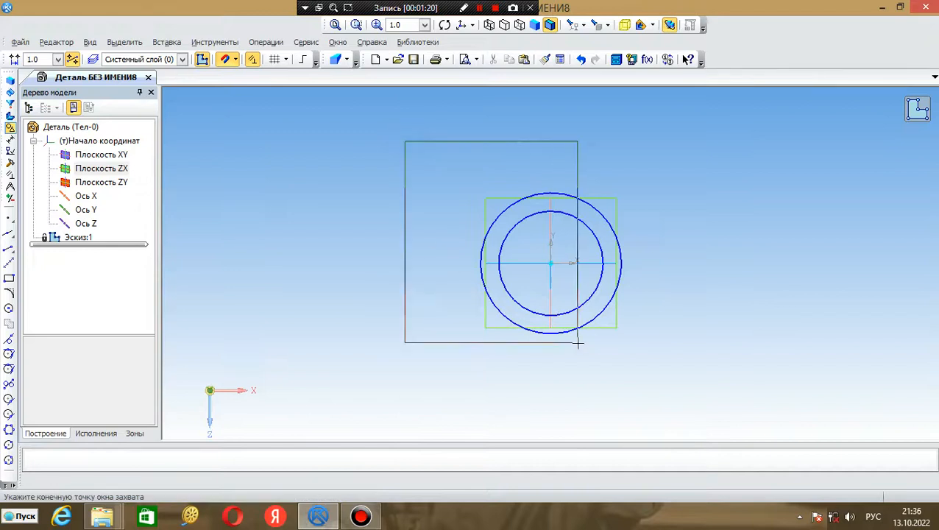
{"action": "left_click", "coordinate": [652, 373]}
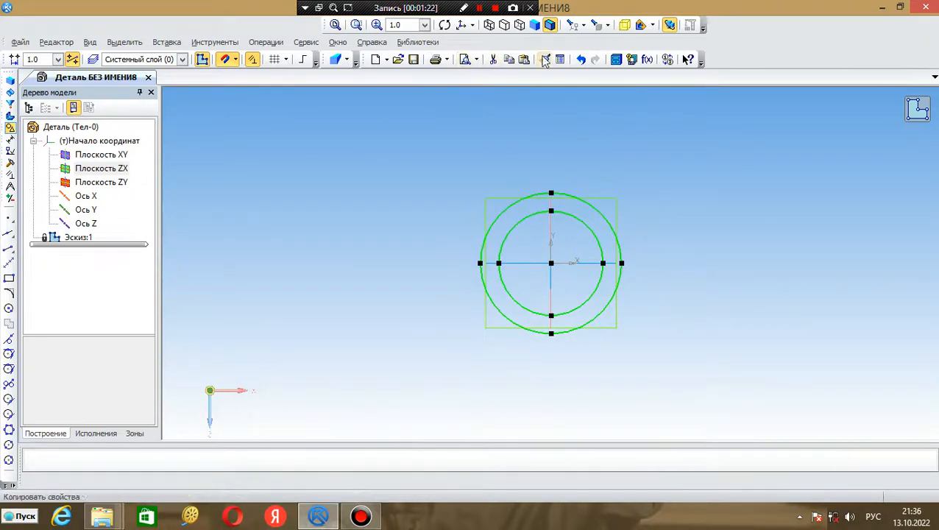
{"action": "left_click", "coordinate": [513, 60]}
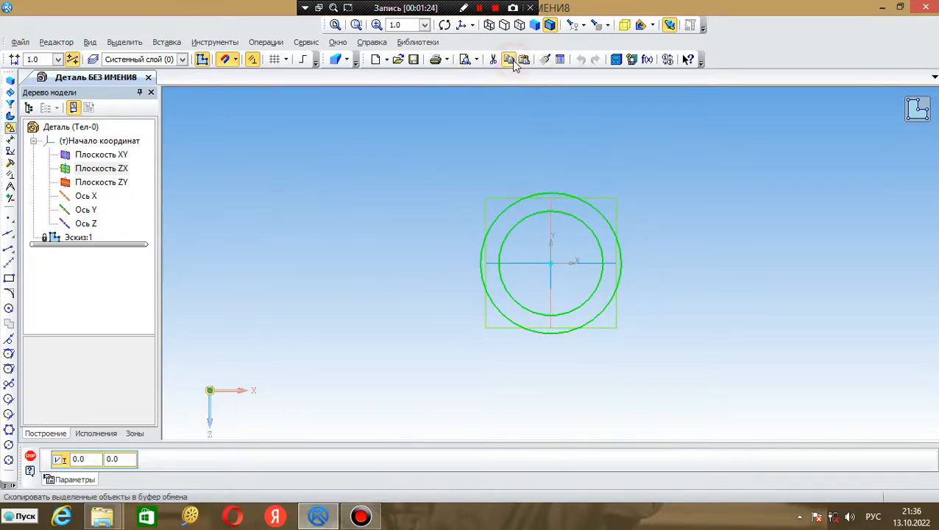
{"action": "left_click", "coordinate": [553, 263]}
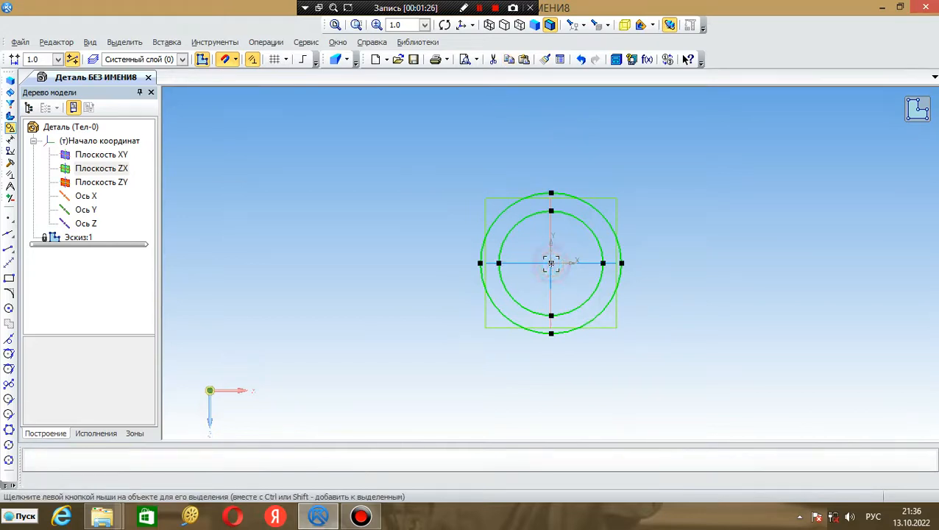
{"action": "left_click", "coordinate": [772, 243]}
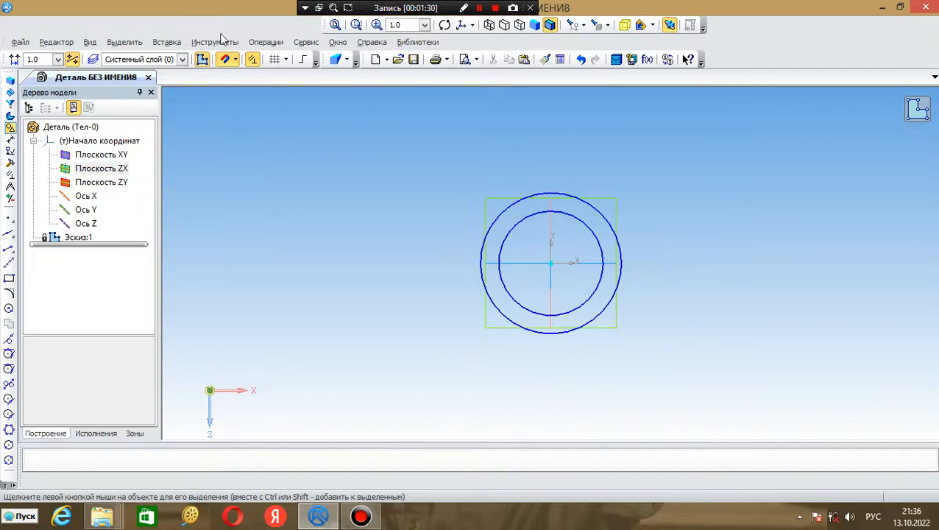
Finish the sketch and extrude the ring profile by 12 mm
{"action": "left_click", "coordinate": [202, 59]}
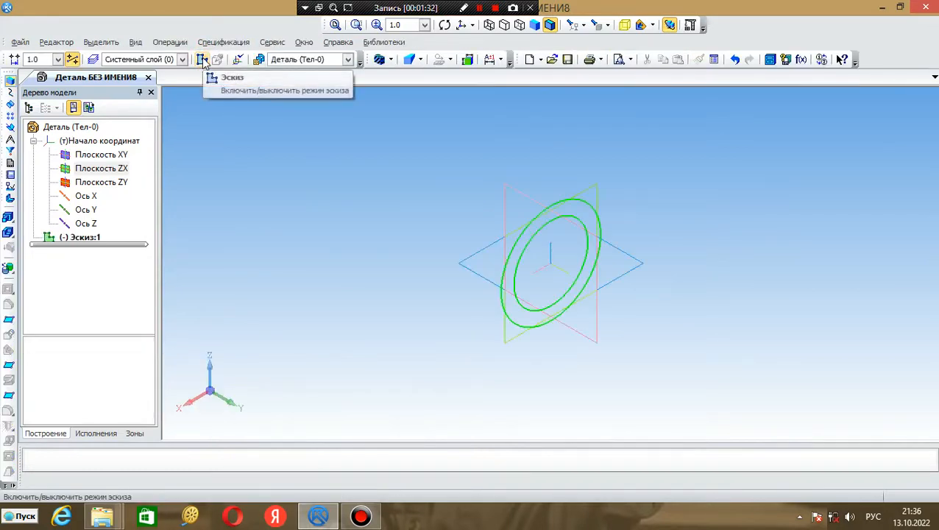
{"action": "left_click", "coordinate": [8, 217]}
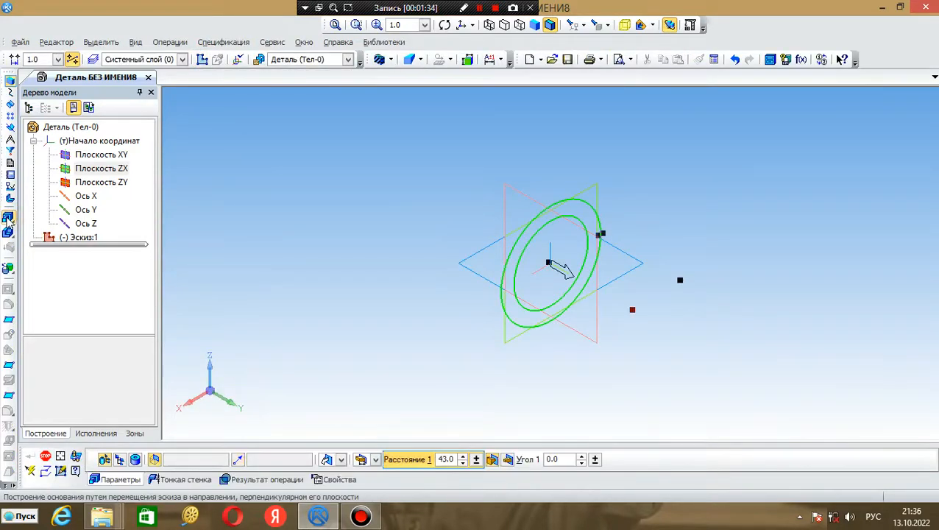
{"action": "double_click", "coordinate": [442, 461]}
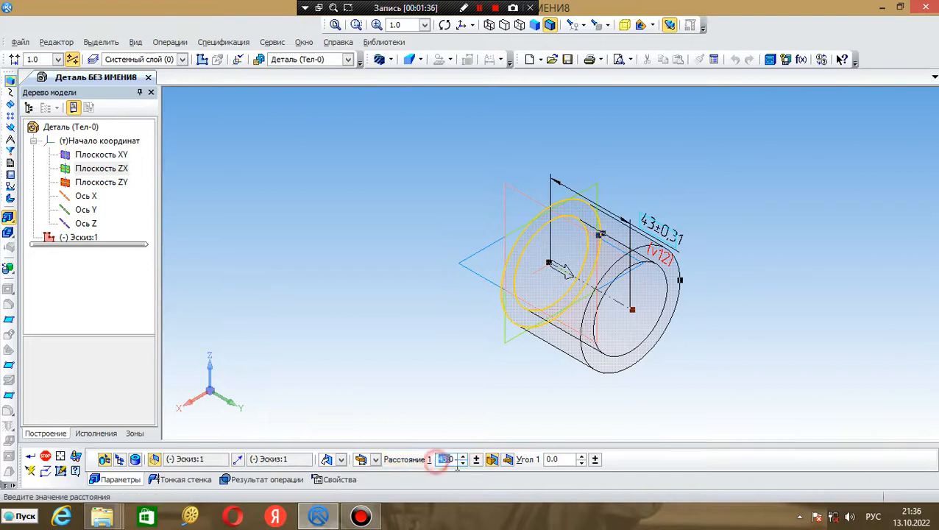
{"action": "type", "text": "1"}
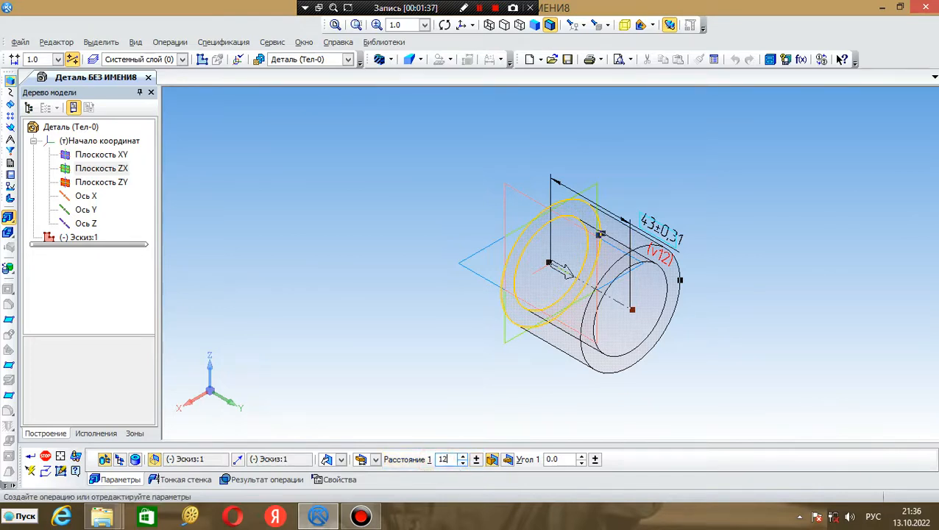
{"action": "type", "text": "2"}
{"action": "key", "text": "Return"}
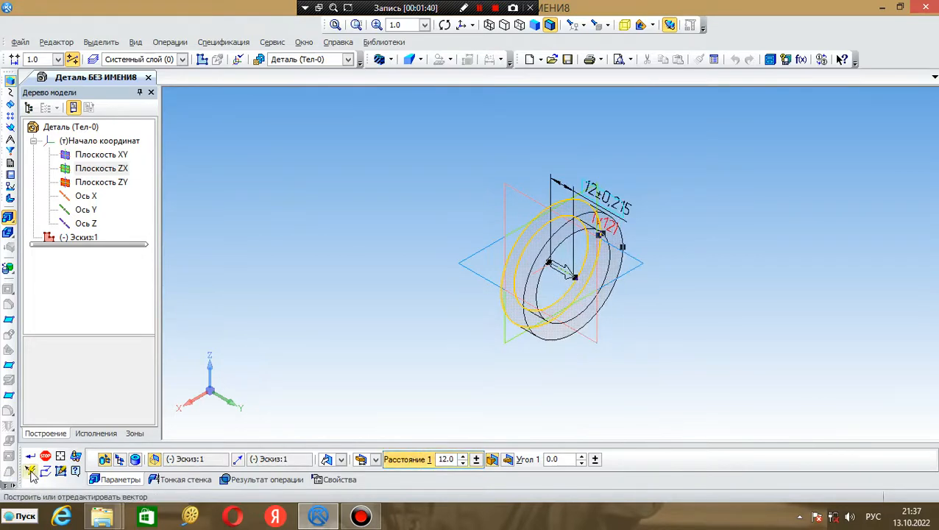
{"action": "left_click", "coordinate": [31, 458]}
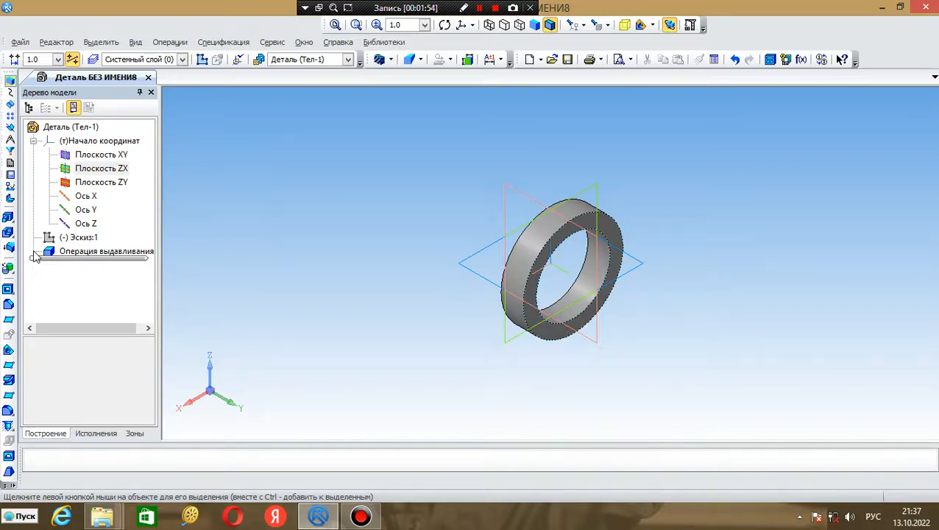
Start a sketch on the ring's front face and draw a horizontal helper line from the centre past the outer edge
{"action": "left_click", "coordinate": [561, 333]}
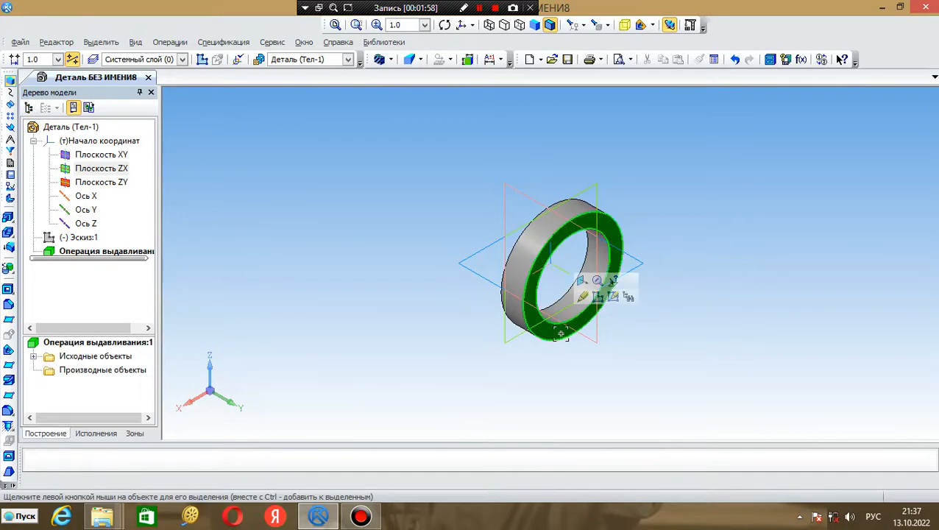
{"action": "left_click", "coordinate": [202, 60]}
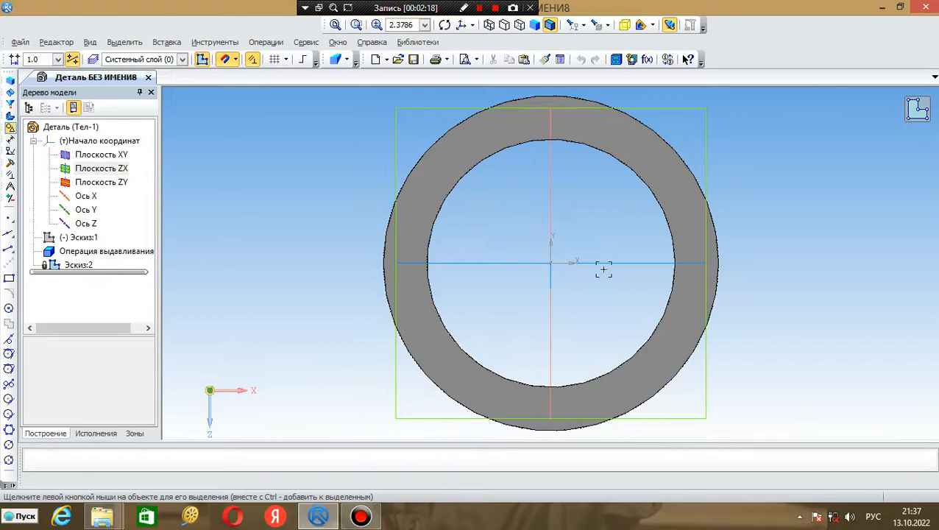
{"action": "left_click", "coordinate": [9, 251]}
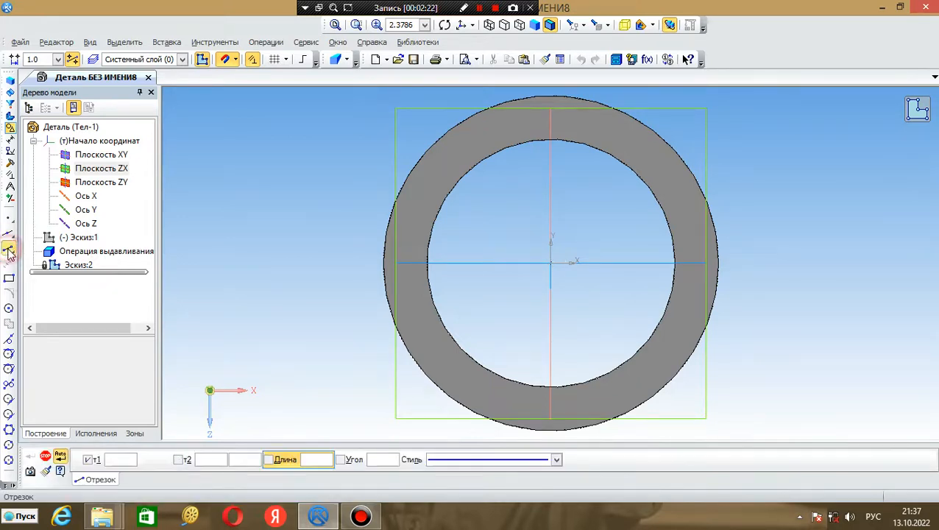
{"action": "left_click", "coordinate": [551, 262]}
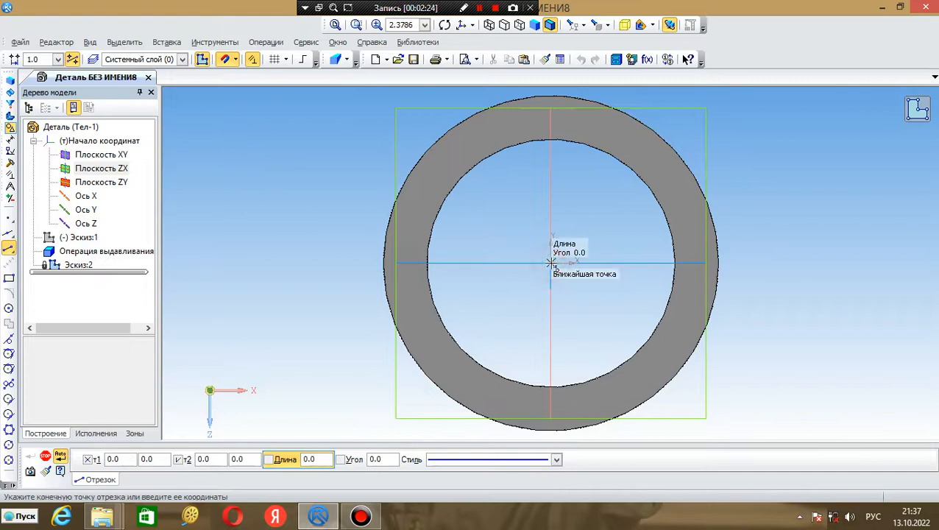
{"action": "left_click", "coordinate": [744, 262]}
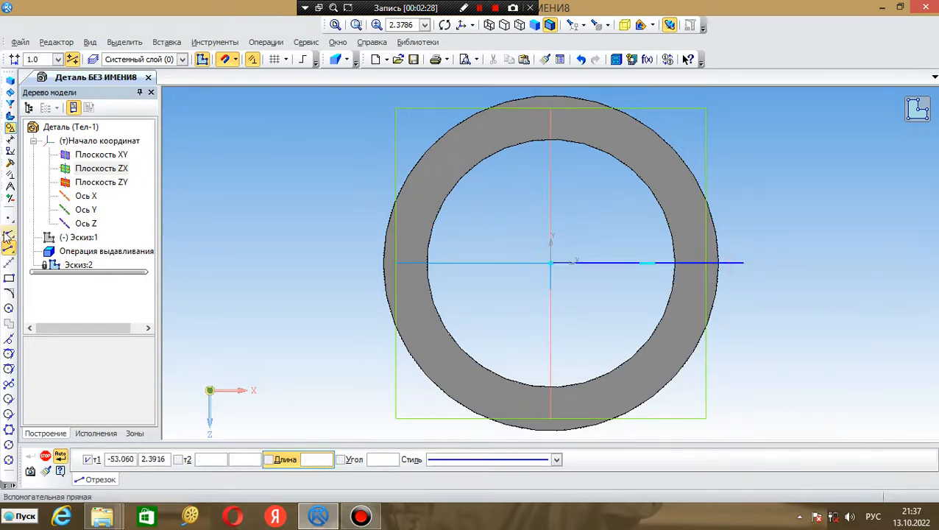
Draw a vertical line about 22 mm upward from where the helper line crosses the outer edge, and delete the helper line
{"action": "left_click", "coordinate": [717, 263]}
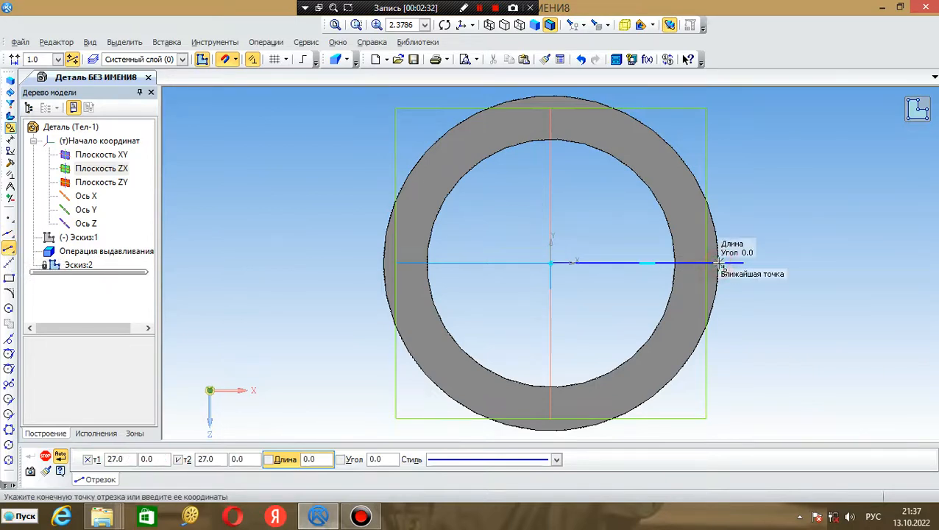
{"action": "left_click", "coordinate": [720, 132]}
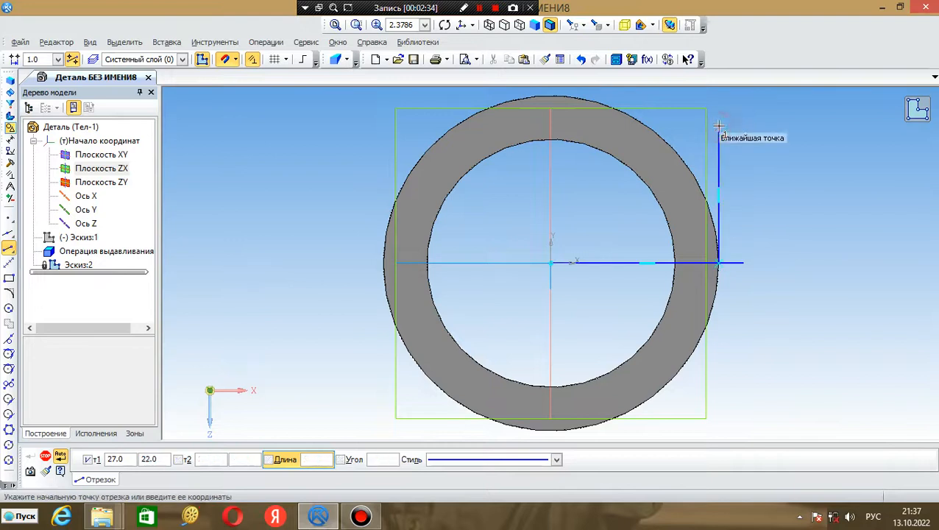
{"action": "left_click", "coordinate": [45, 455]}
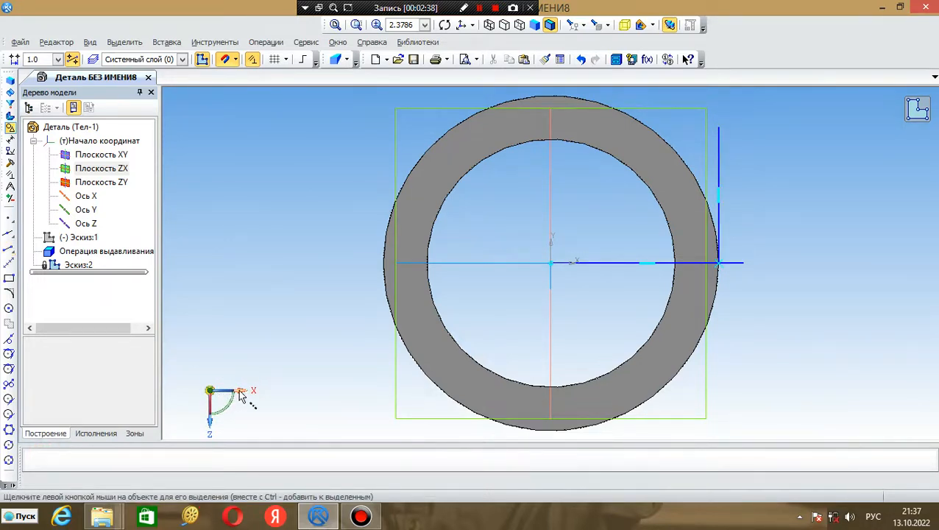
{"action": "left_click", "coordinate": [596, 263]}
{"action": "key", "text": "Delete"}
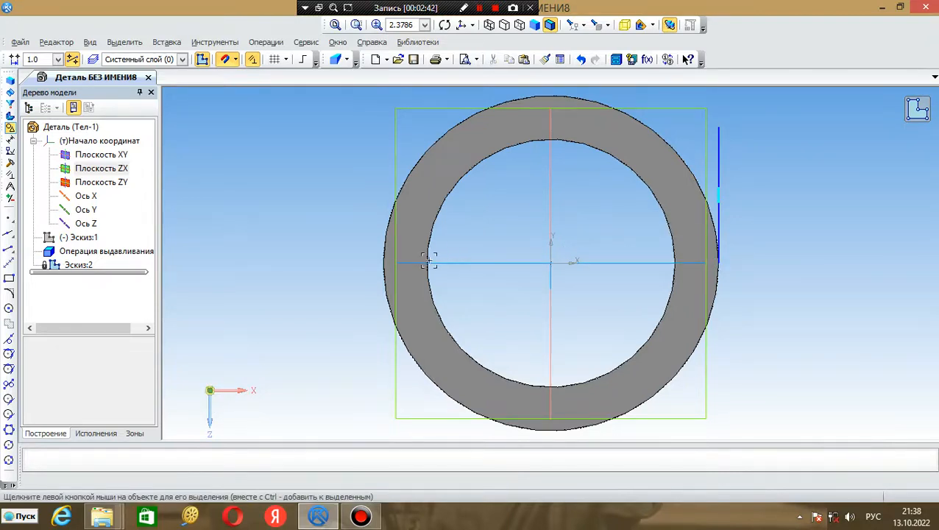
Extend the vertical tangent downward with a second line from the same edge point to below the ring, and finish the sketch
{"action": "left_click", "coordinate": [202, 60]}
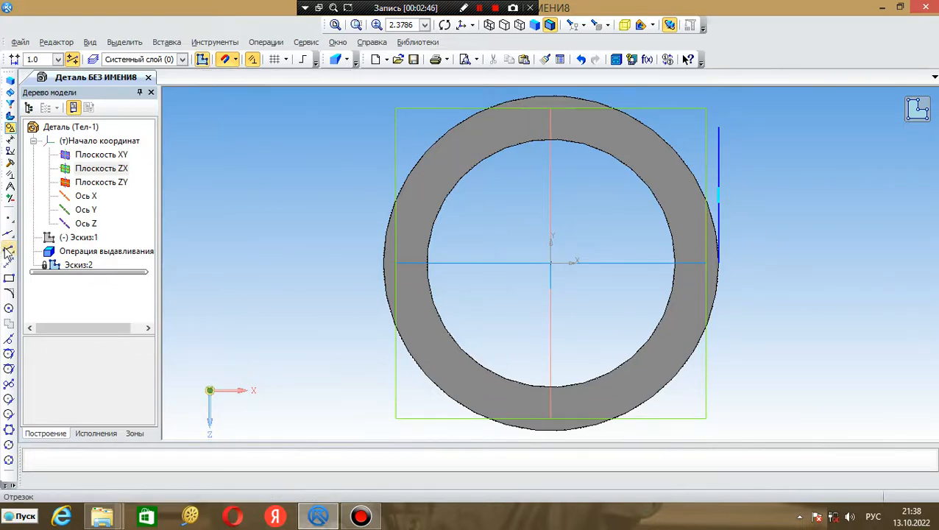
{"action": "left_click", "coordinate": [9, 250]}
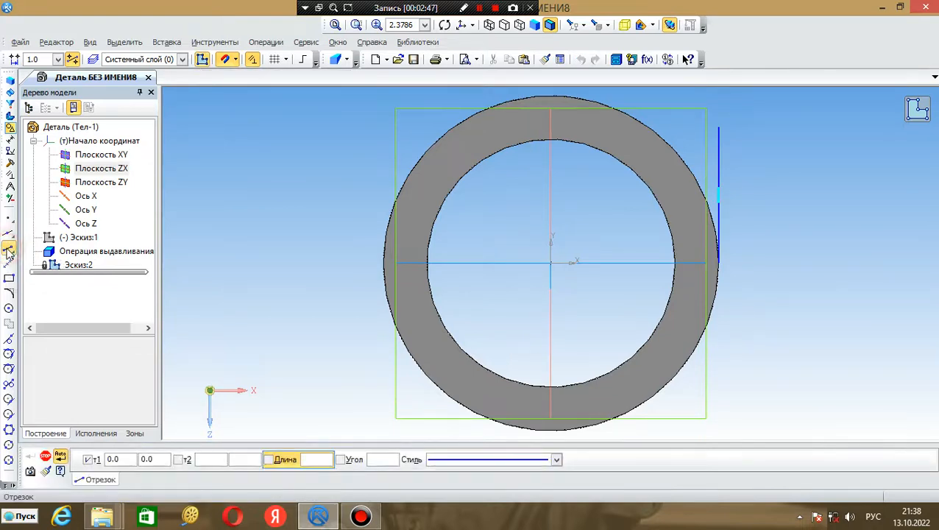
{"action": "left_click", "coordinate": [719, 263]}
{"action": "left_click", "coordinate": [719, 423]}
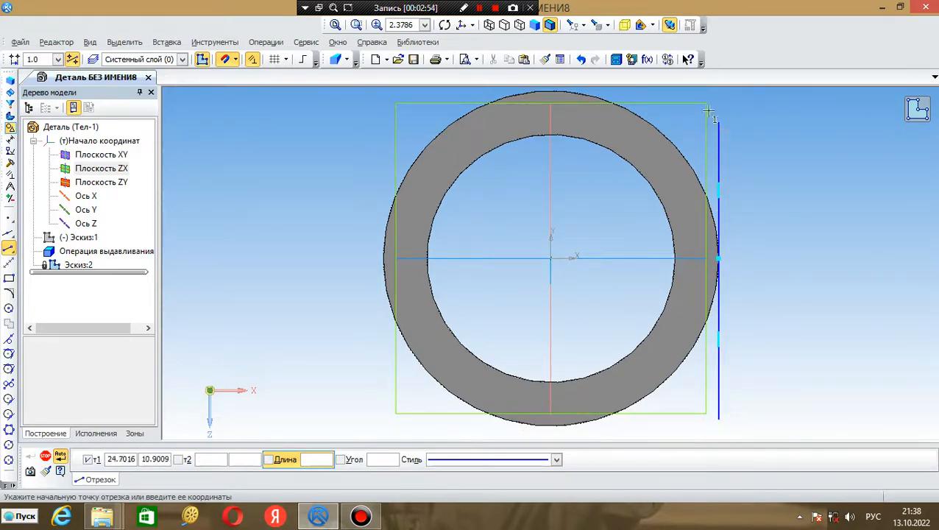
{"action": "left_click", "coordinate": [201, 59]}
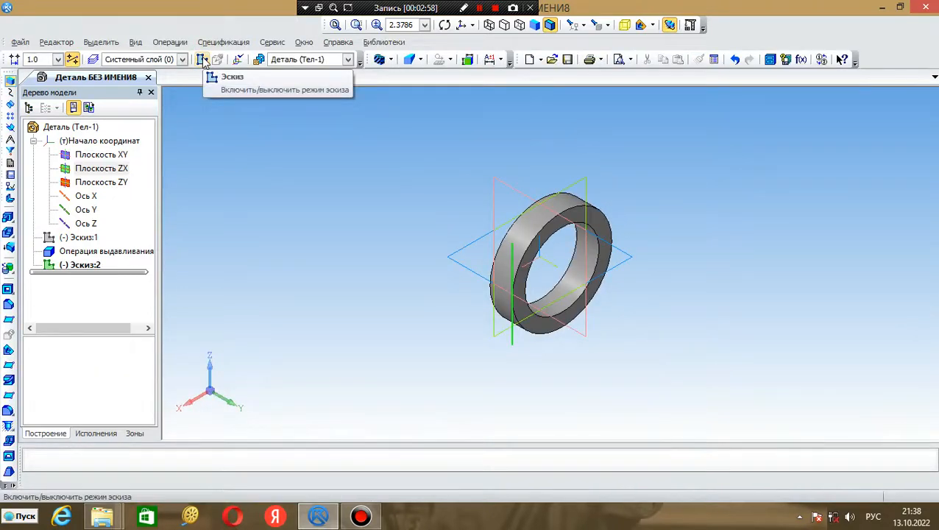
Sketch a vertical line on the XY plane along the ring's side edge, spanning its full thickness, and finish the sketch
{"action": "left_click", "coordinate": [66, 157]}
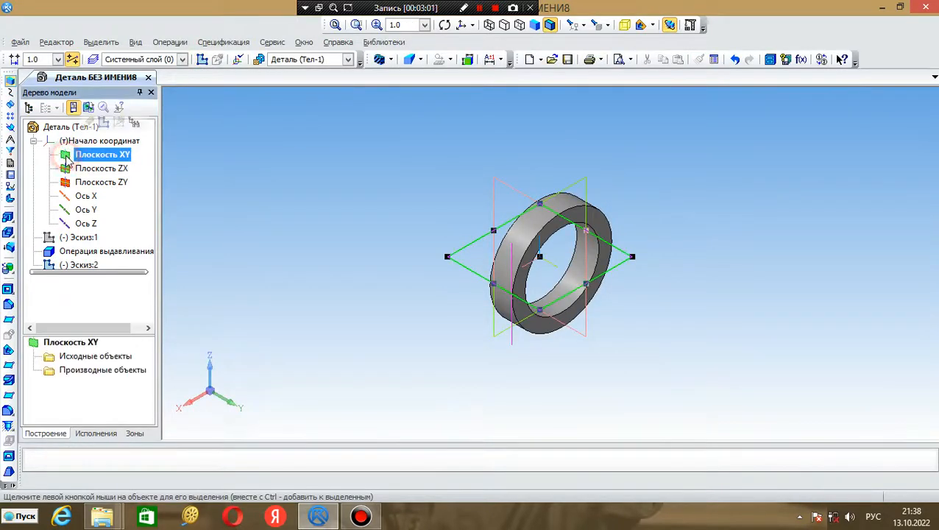
{"action": "left_click", "coordinate": [204, 59]}
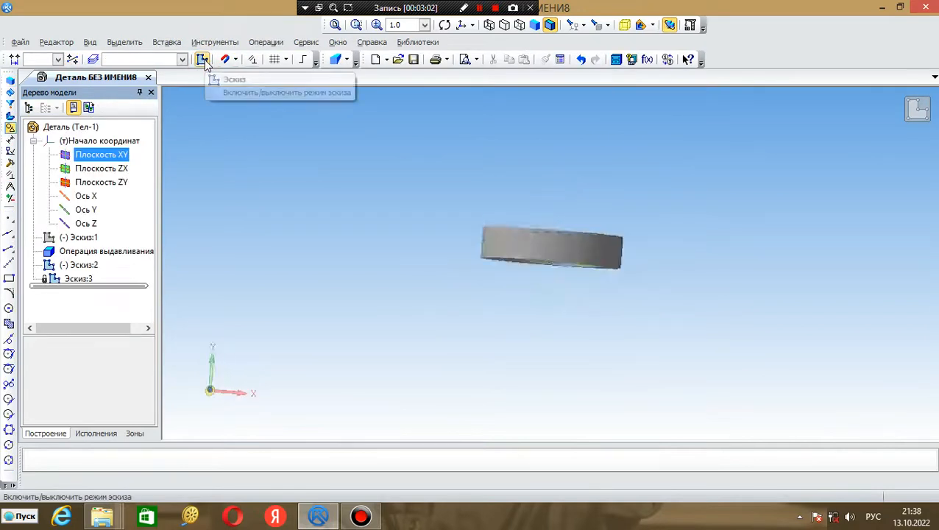
{"action": "left_click", "coordinate": [10, 249]}
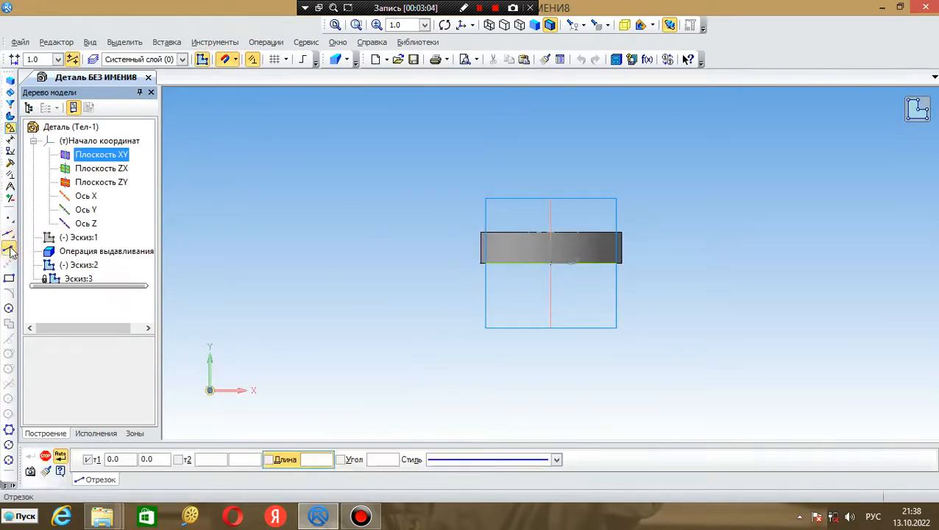
{"action": "left_click", "coordinate": [481, 233]}
{"action": "left_click", "coordinate": [481, 262]}
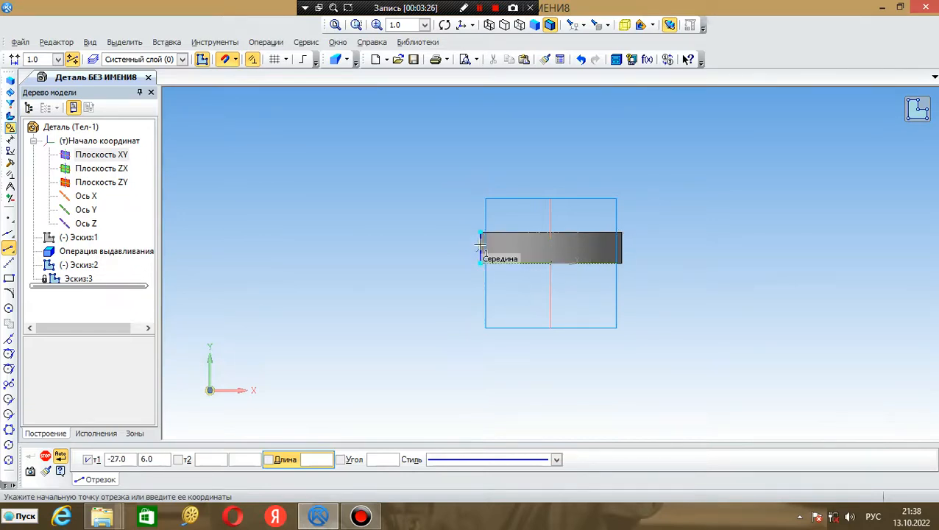
{"action": "left_click", "coordinate": [202, 61]}
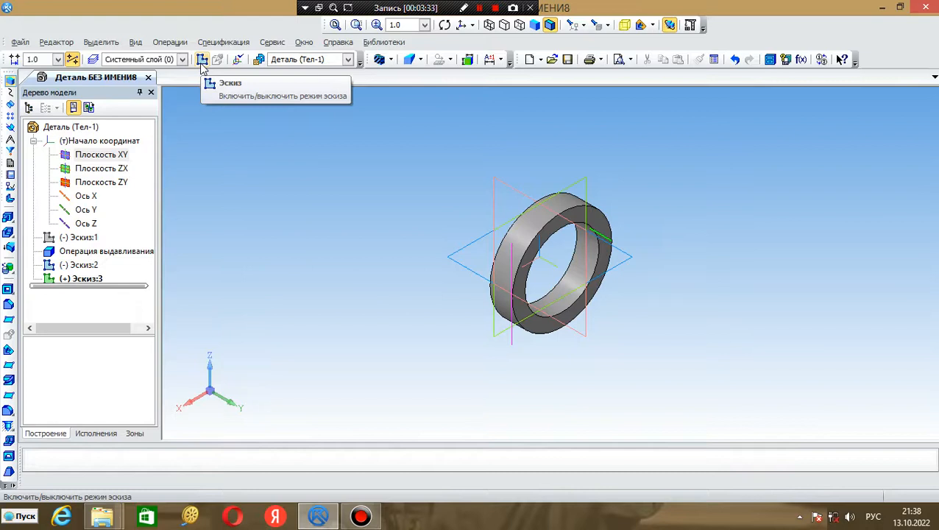
Customize the interface by adding the plane-through-three-vertices command from the Operations category to the tool set
{"action": "left_click", "coordinate": [135, 42]}
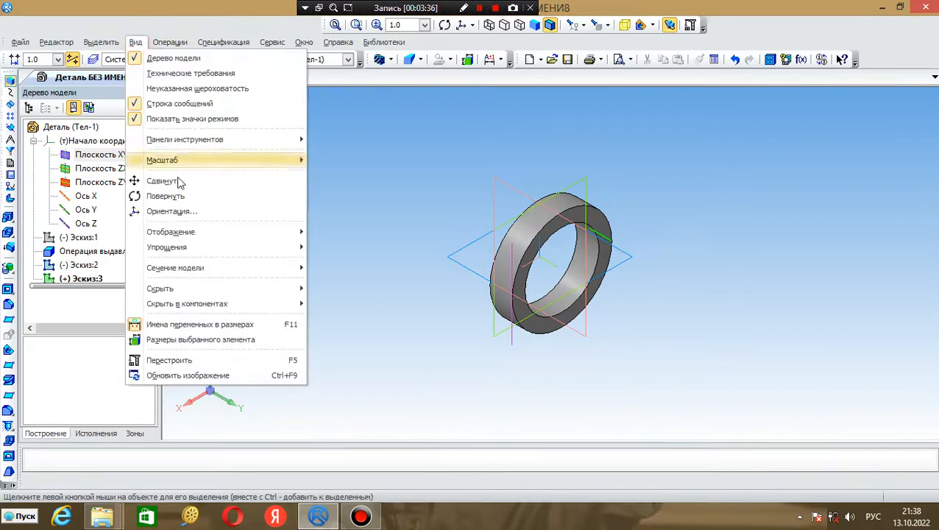
{"action": "left_click", "coordinate": [180, 197]}
{"action": "left_click_drag", "start_coordinate": [465, 294], "coordinate": [497, 236]}
{"action": "left_click_drag", "start_coordinate": [541, 321], "coordinate": [469, 352]}
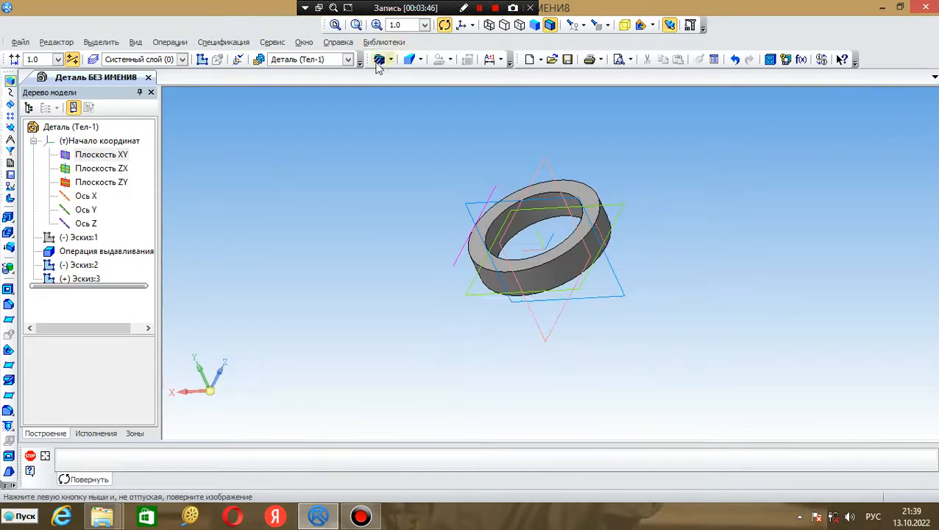
{"action": "left_click", "coordinate": [423, 25]}
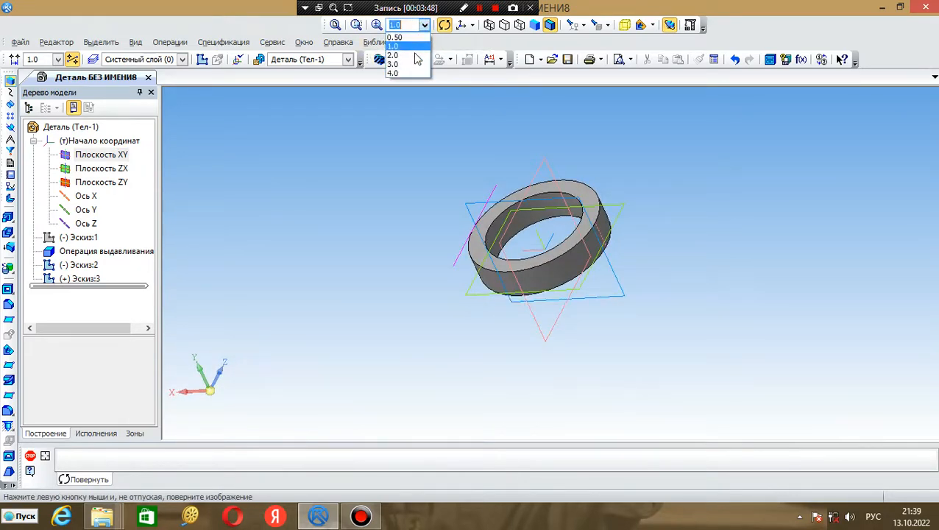
{"action": "left_click", "coordinate": [416, 59]}
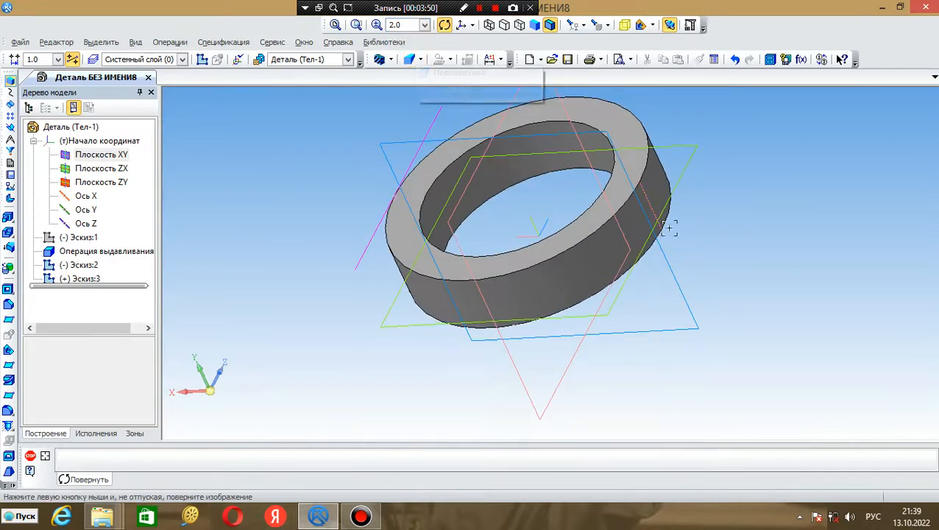
{"action": "left_click", "coordinate": [11, 485]}
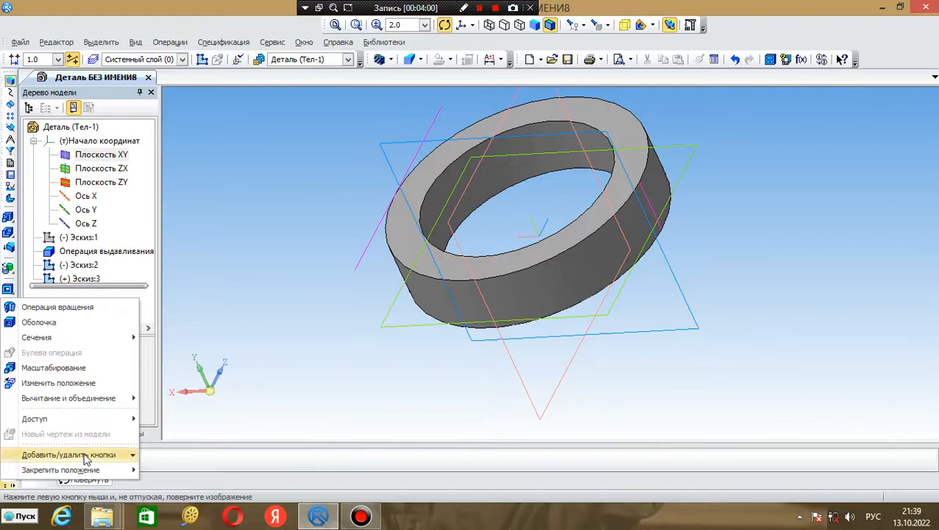
{"action": "mouse_move", "coordinate": [87, 457]}
{"action": "left_click", "coordinate": [177, 474]}
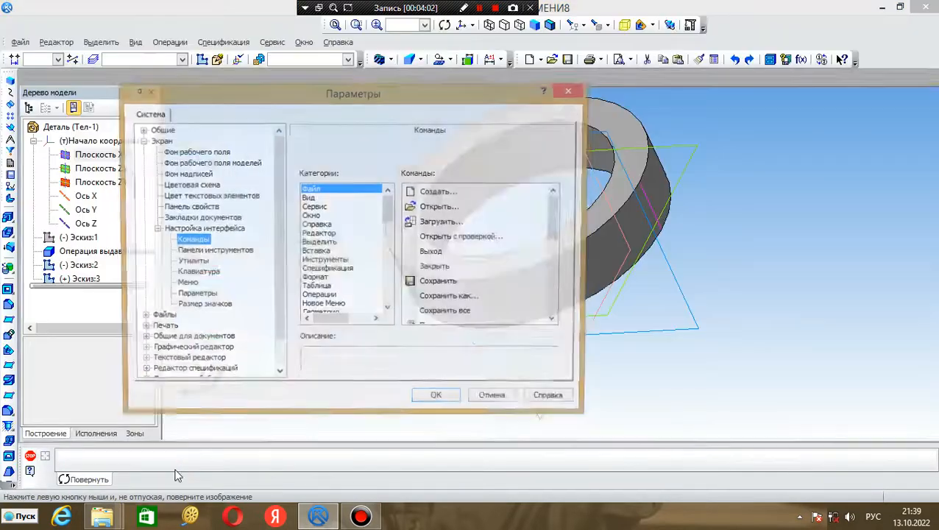
{"action": "left_click", "coordinate": [319, 297]}
{"action": "left_click", "coordinate": [557, 210]}
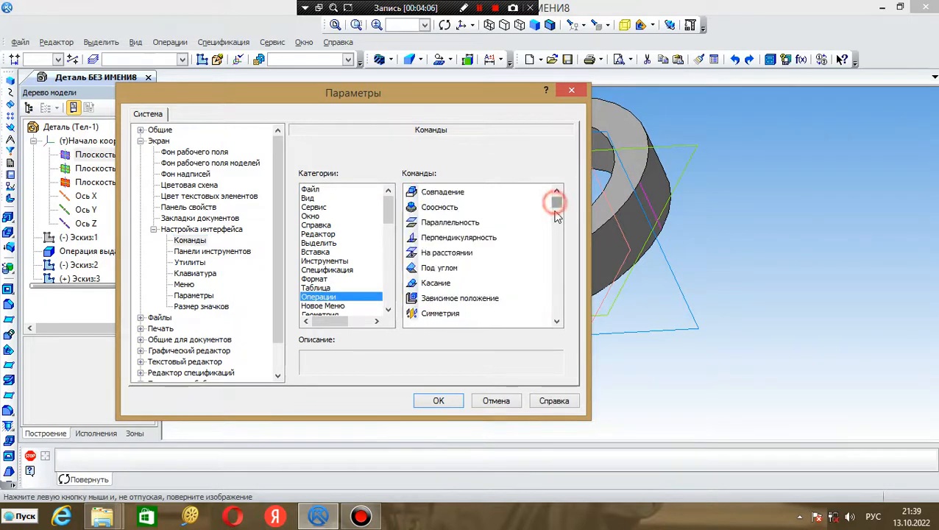
{"action": "left_click_drag", "start_coordinate": [557, 214], "coordinate": [557, 258]}
{"action": "left_click", "coordinate": [477, 239]}
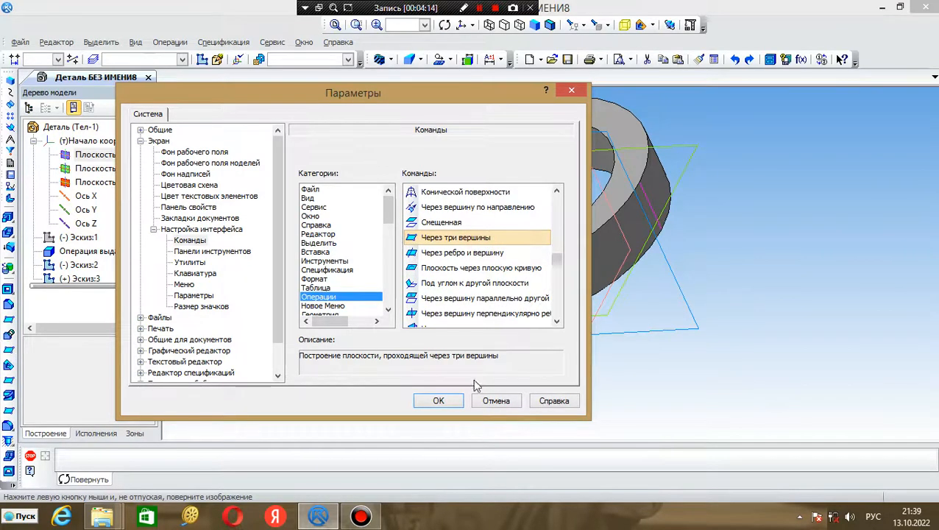
{"action": "left_click", "coordinate": [439, 400]}
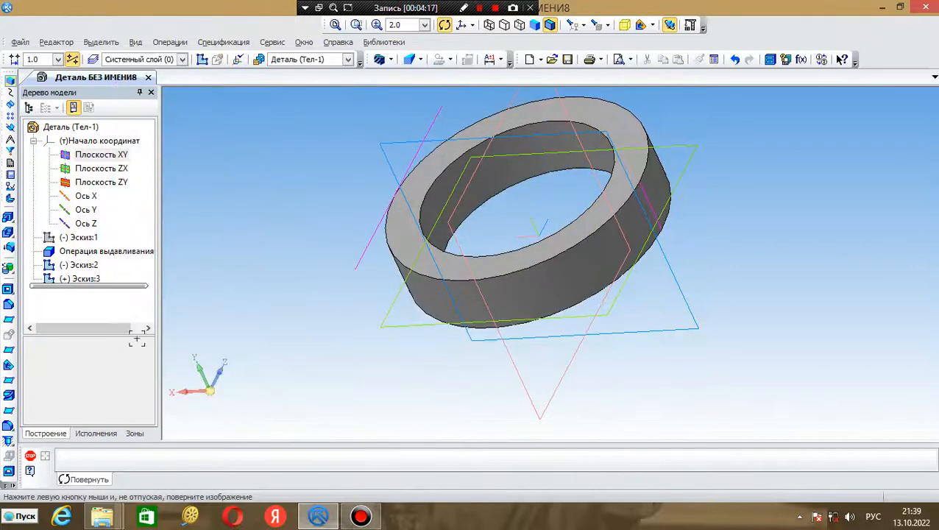
Create a plane through three vertices: both ends of the tangent line and the far-face end of the opposite edge line
{"action": "left_click", "coordinate": [8, 351]}
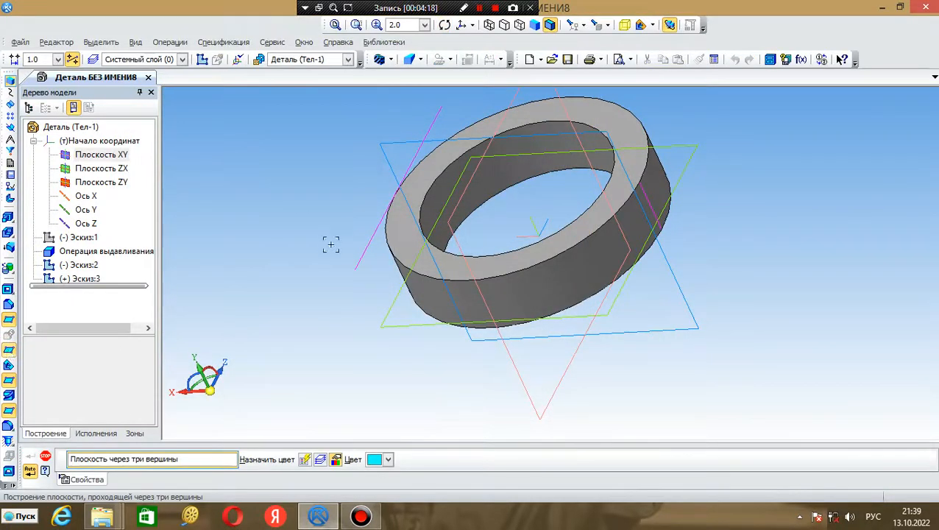
{"action": "left_click", "coordinate": [354, 272]}
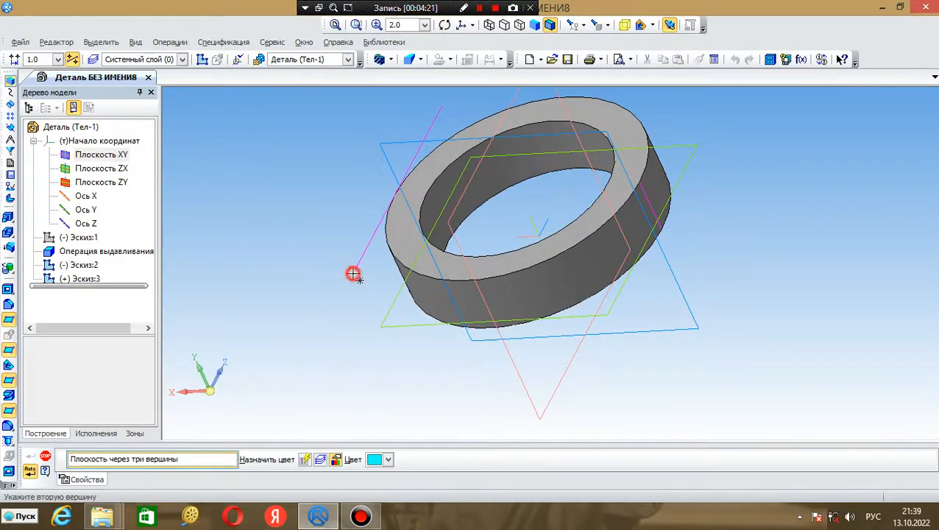
{"action": "left_click", "coordinate": [442, 109]}
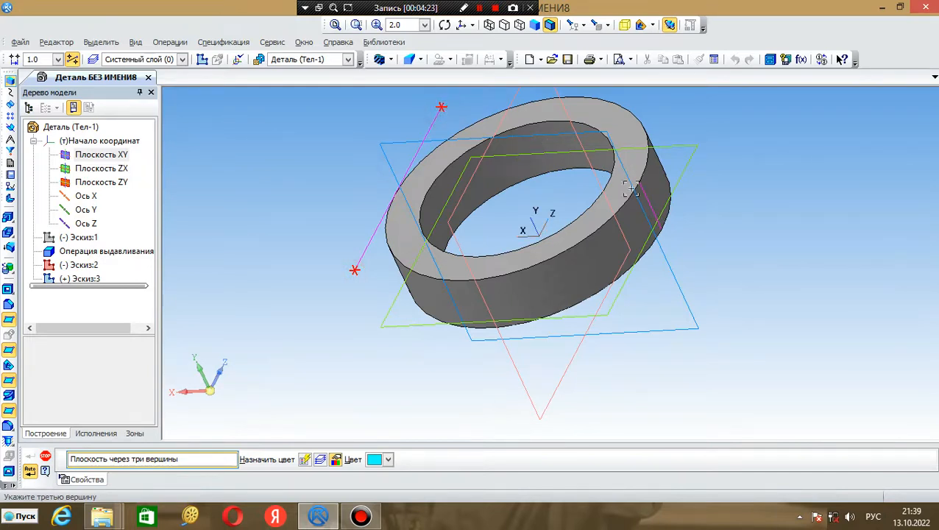
{"action": "left_click", "coordinate": [662, 226]}
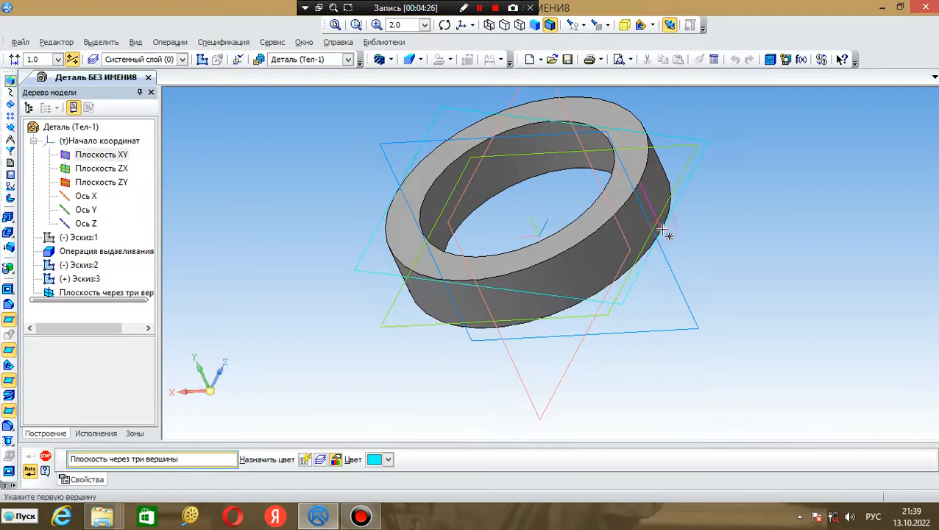
{"action": "left_click", "coordinate": [46, 457]}
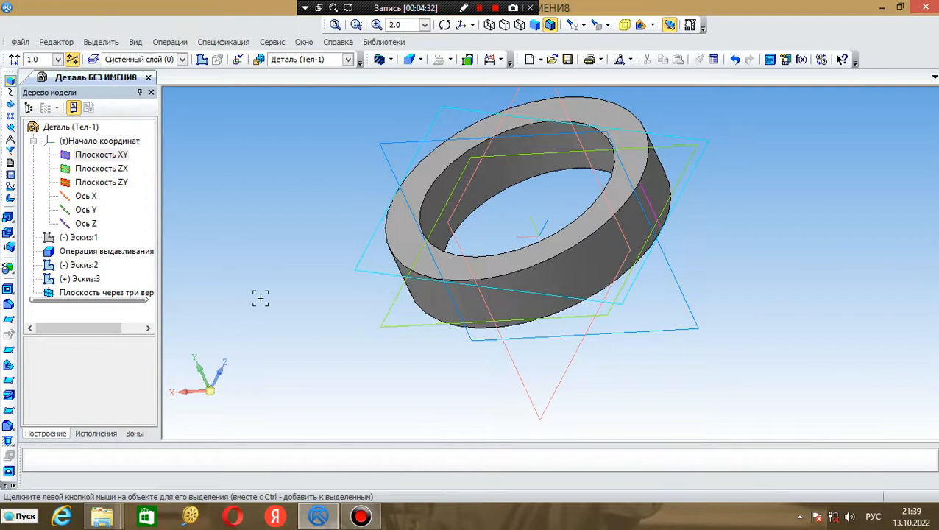
Cut the ring obliquely with a surface section along the three-vertex plane, using the forward direction
{"action": "left_click", "coordinate": [9, 366]}
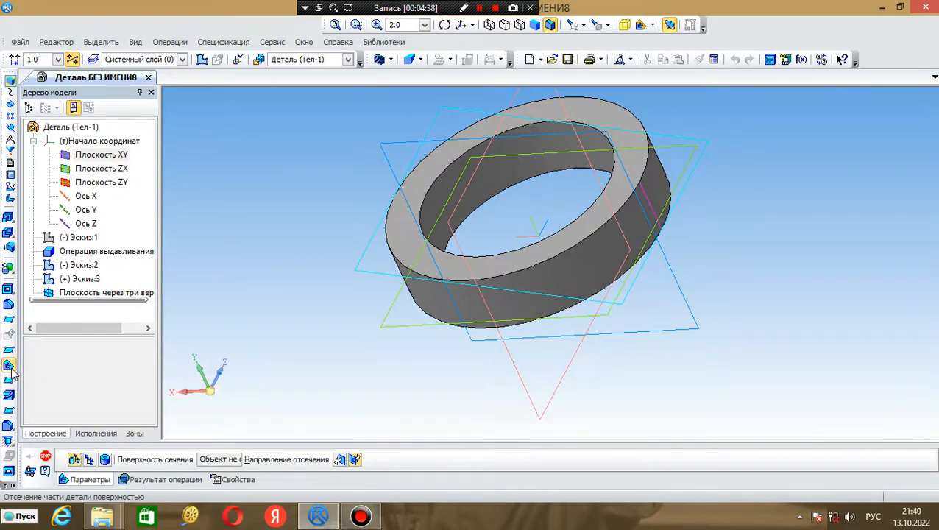
{"action": "left_click", "coordinate": [50, 294]}
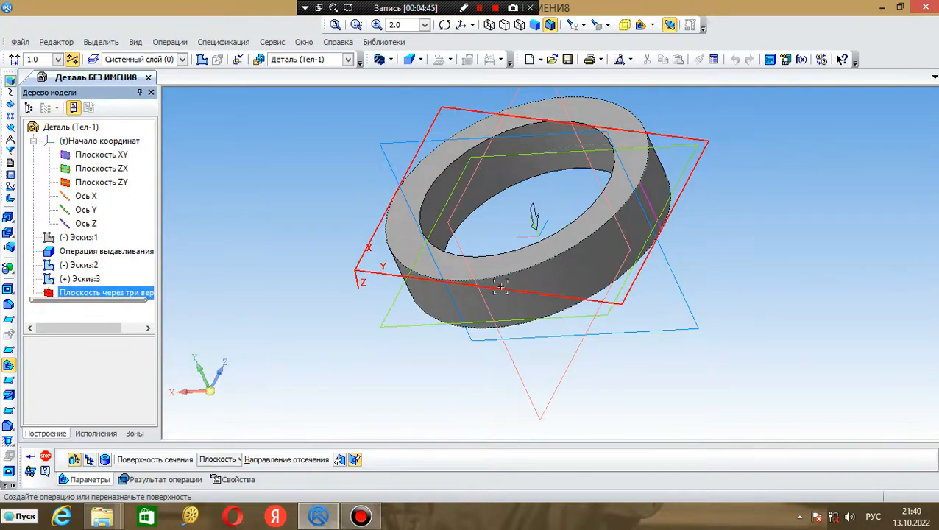
{"action": "left_click", "coordinate": [355, 460]}
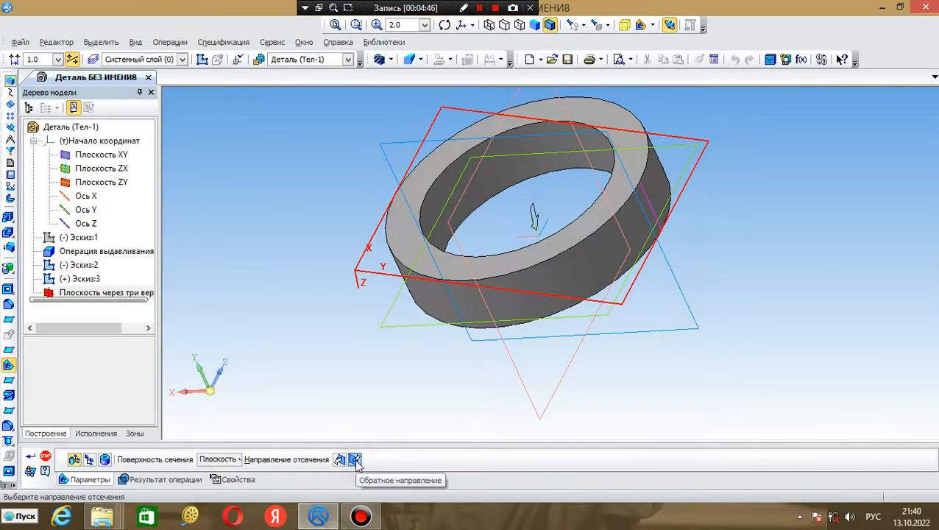
{"action": "left_click", "coordinate": [339, 459]}
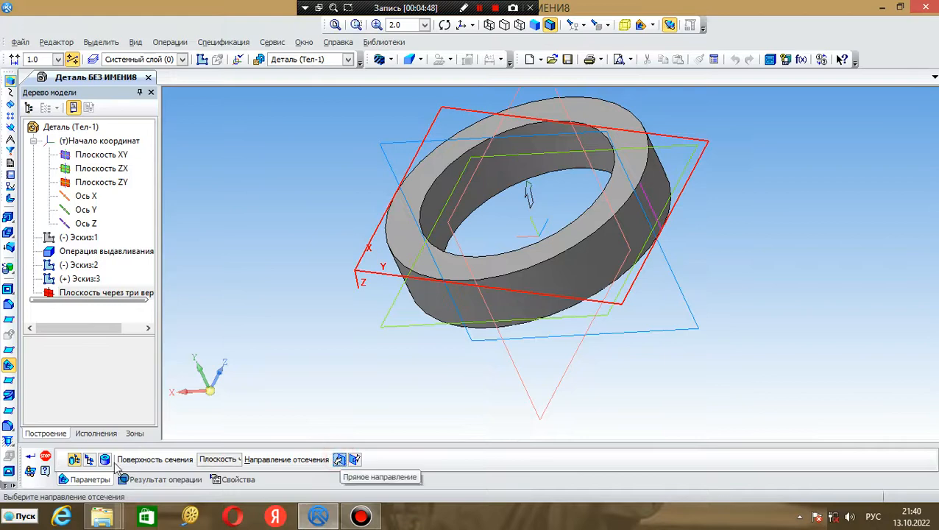
{"action": "left_click", "coordinate": [30, 456]}
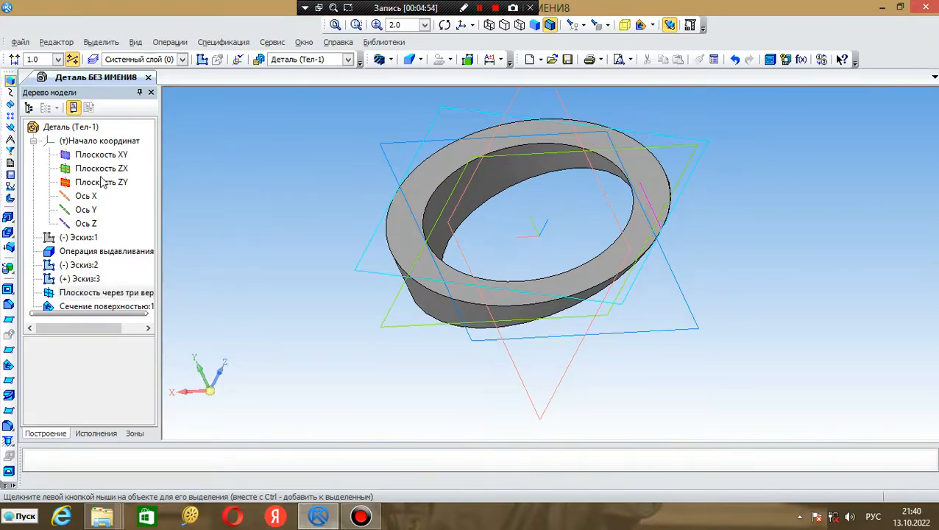
Cut the wedge-shaped ring in half with a surface section along the XY plane, using the reverse direction
{"action": "left_click", "coordinate": [101, 155]}
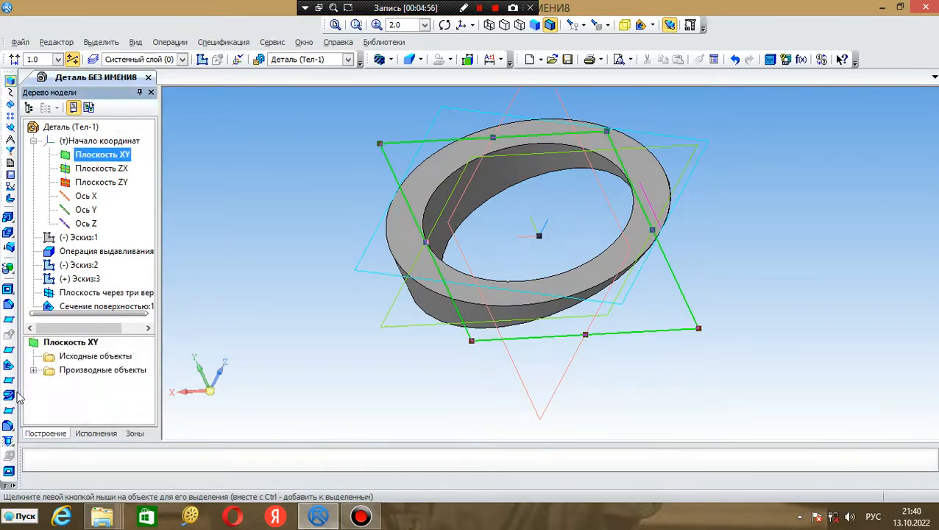
{"action": "left_click", "coordinate": [10, 367]}
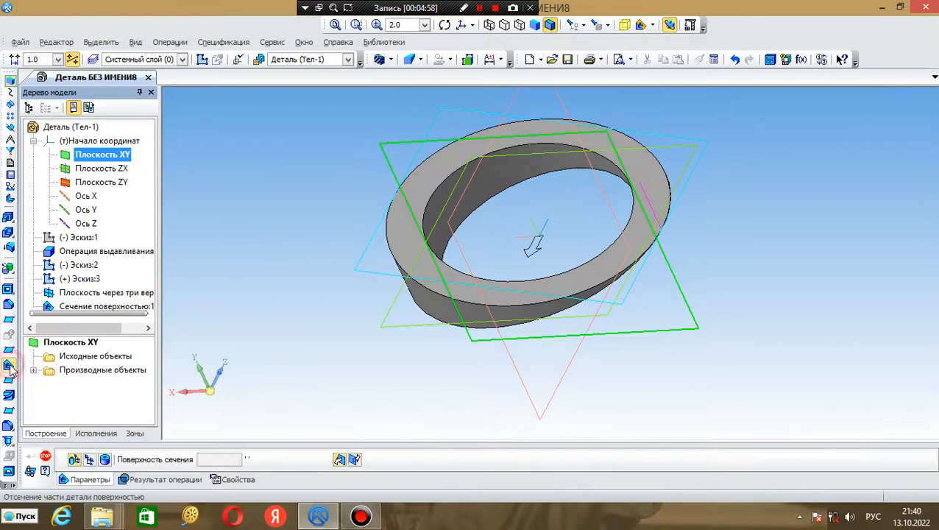
{"action": "left_click", "coordinate": [355, 459]}
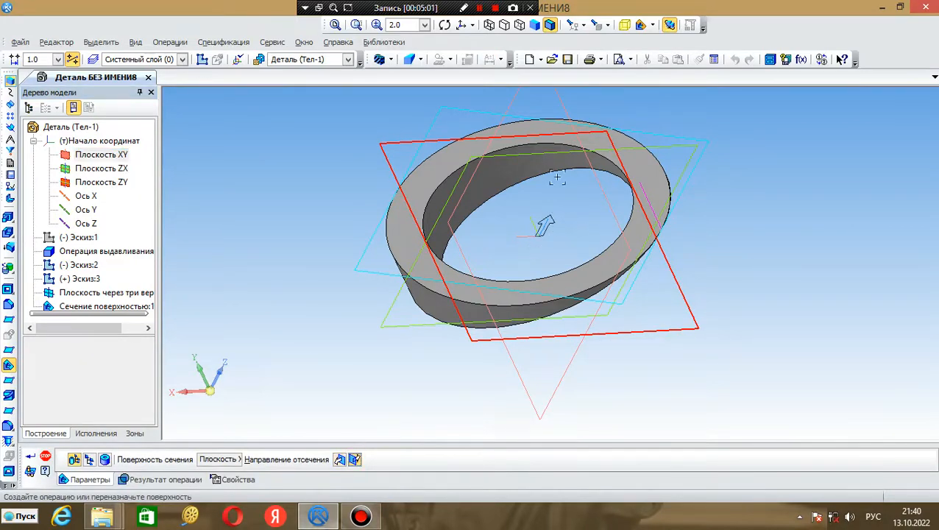
{"action": "left_click", "coordinate": [32, 457]}
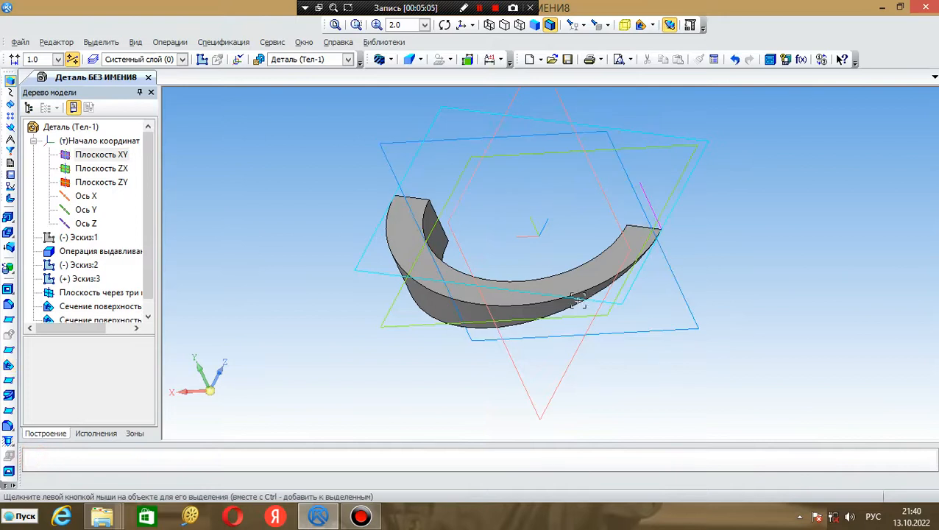
Create a circular pattern of the tapered half-ring body around the Y axis with 2 instances
{"action": "left_click", "coordinate": [637, 286]}
{"action": "left_click", "coordinate": [308, 314]}
{"action": "left_click", "coordinate": [10, 118]}
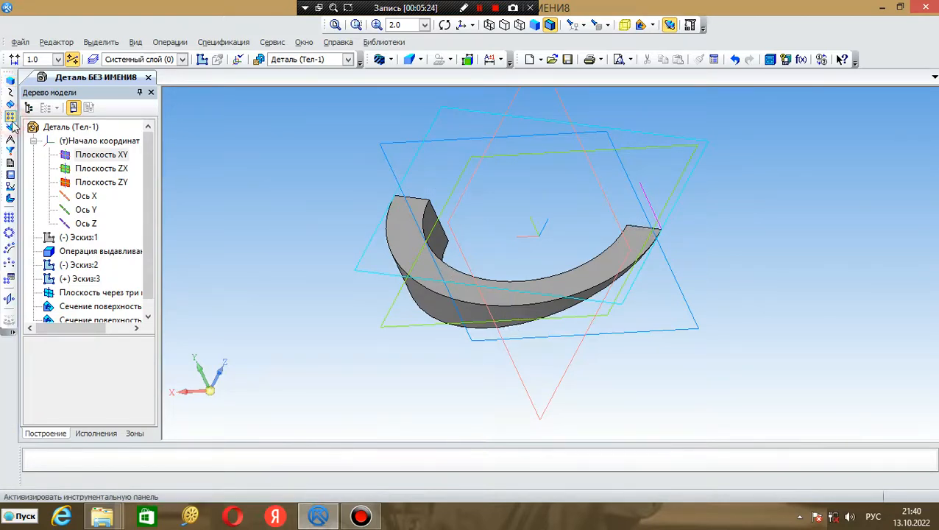
{"action": "left_click", "coordinate": [9, 234]}
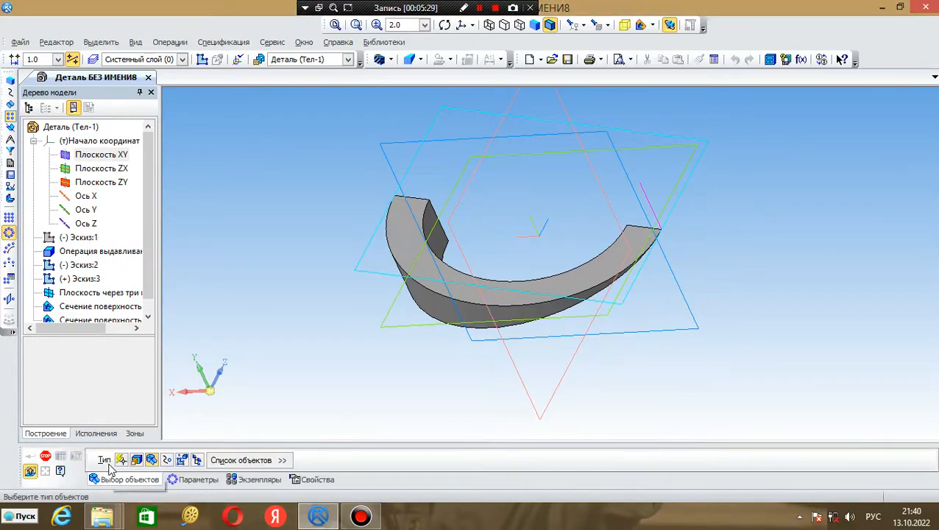
{"action": "left_click", "coordinate": [152, 461]}
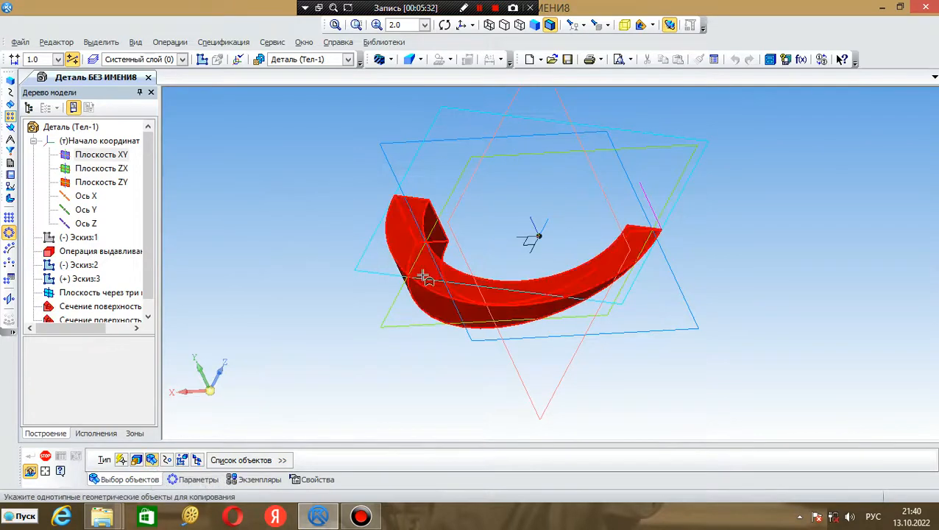
{"action": "left_click", "coordinate": [196, 480]}
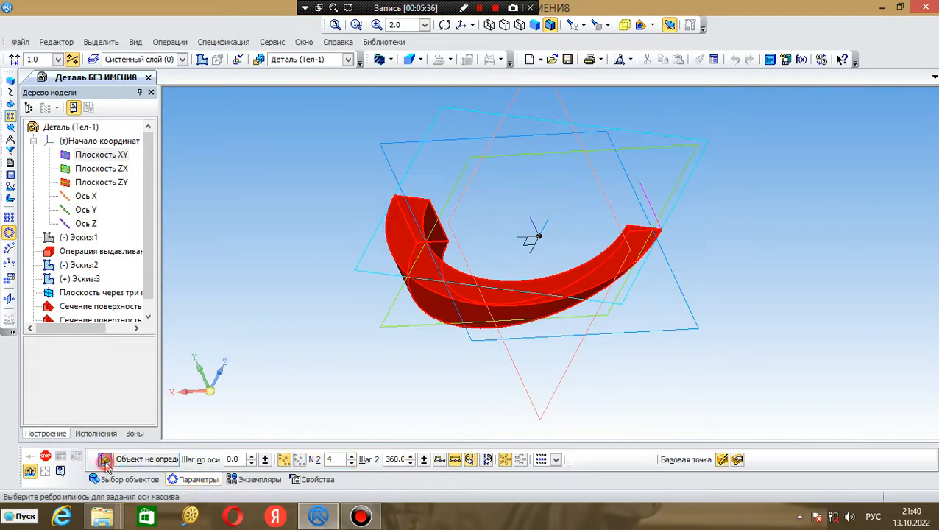
{"action": "left_click", "coordinate": [95, 213]}
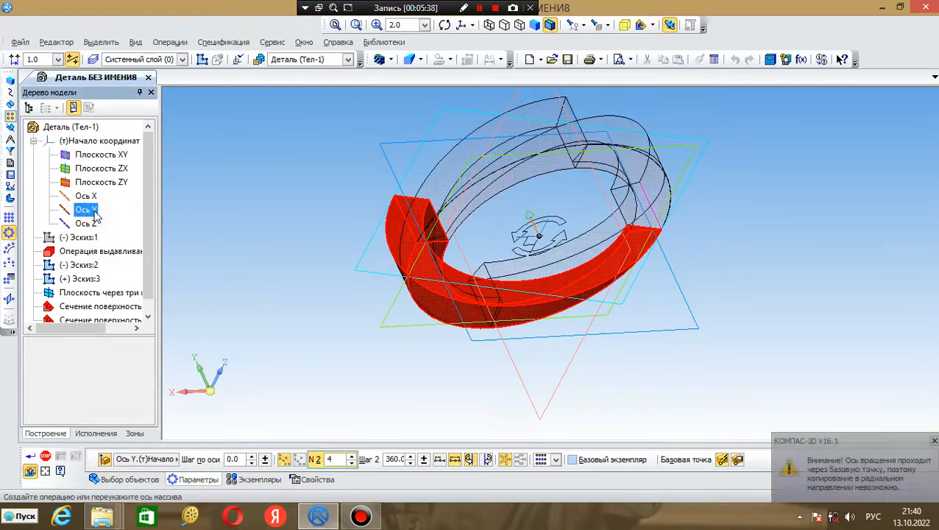
{"action": "left_click", "coordinate": [335, 460]}
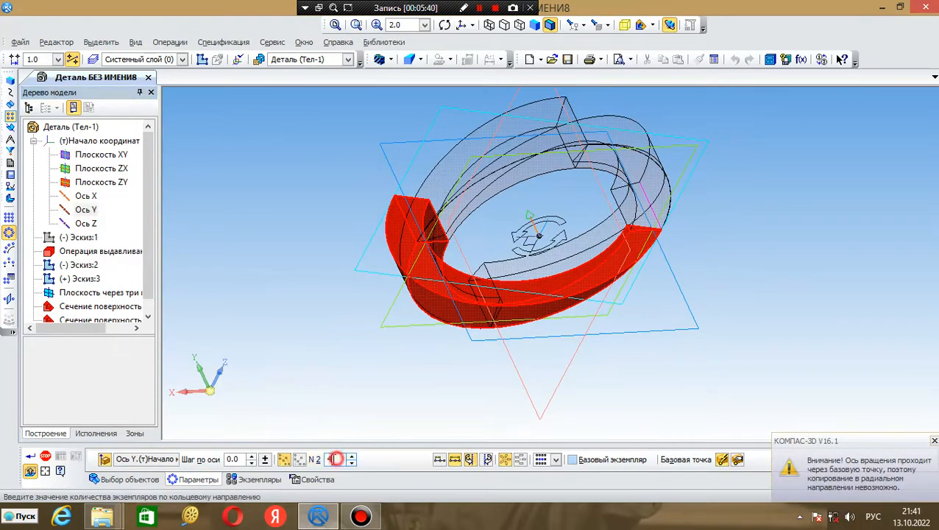
{"action": "key", "text": "BackSpace"}
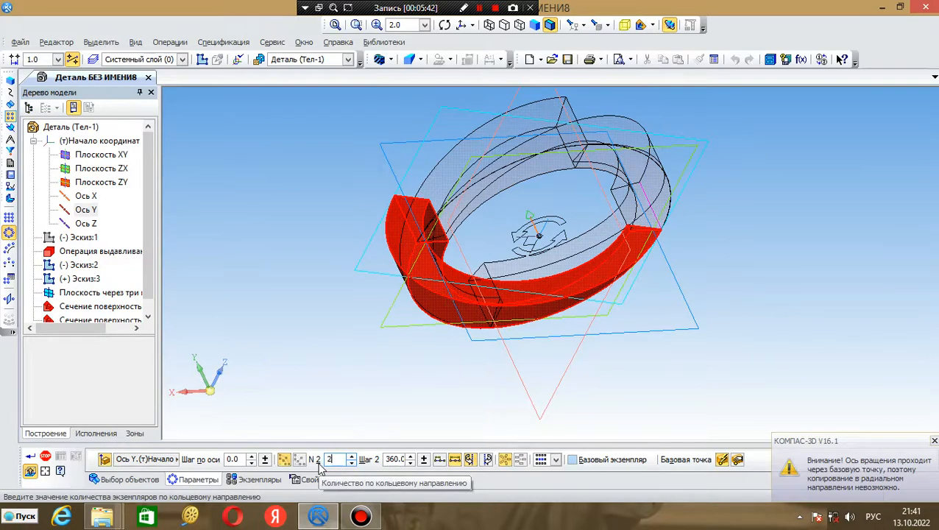
{"action": "type", "text": "2"}
{"action": "key", "text": "Return"}
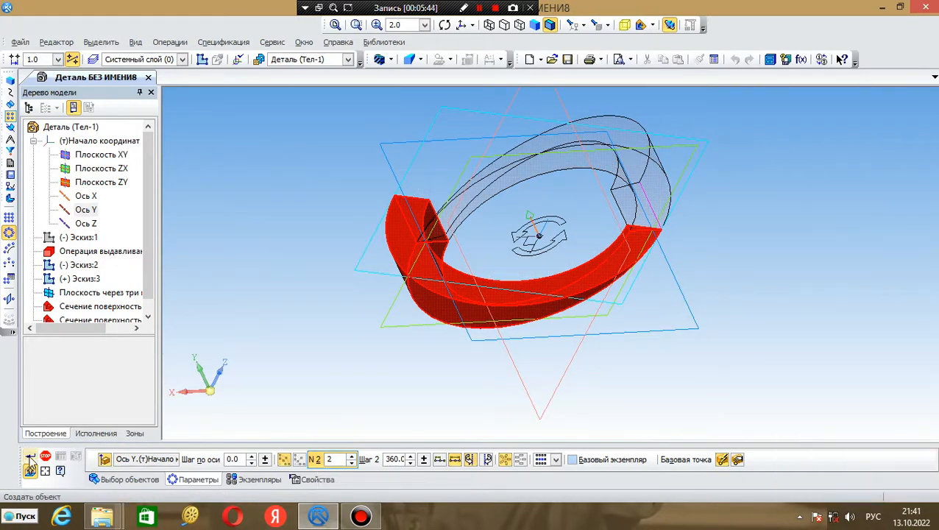
{"action": "left_click", "coordinate": [31, 464]}
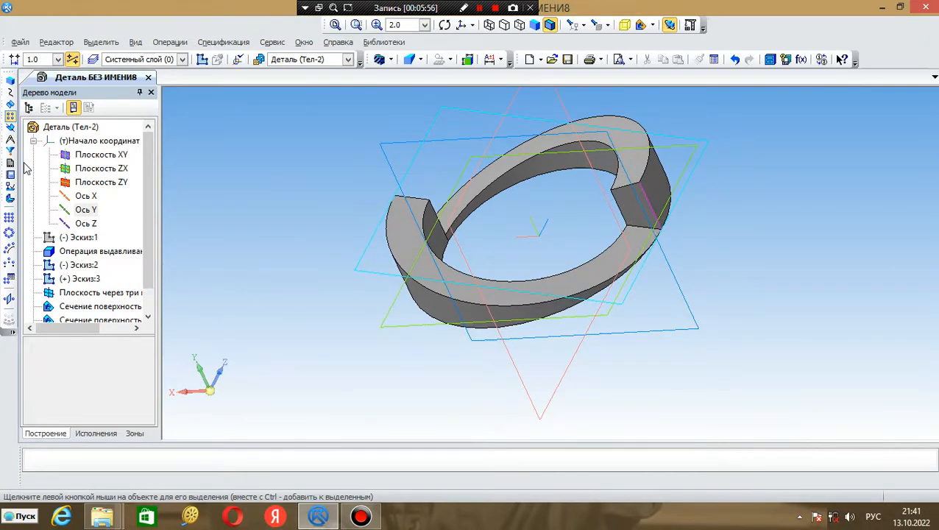
Create an offset plane 10 mm from the ZX plane
{"action": "left_click", "coordinate": [10, 80]}
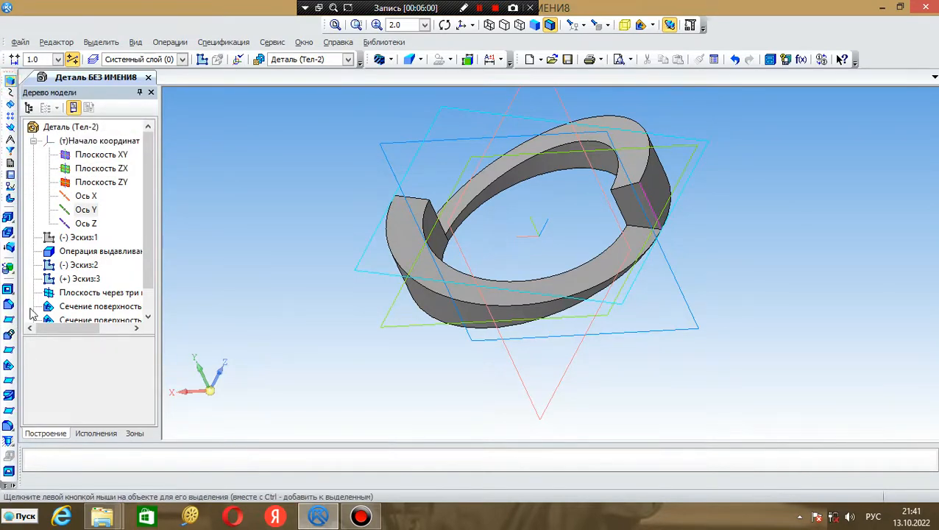
{"action": "left_click", "coordinate": [10, 128]}
{"action": "left_click", "coordinate": [8, 233]}
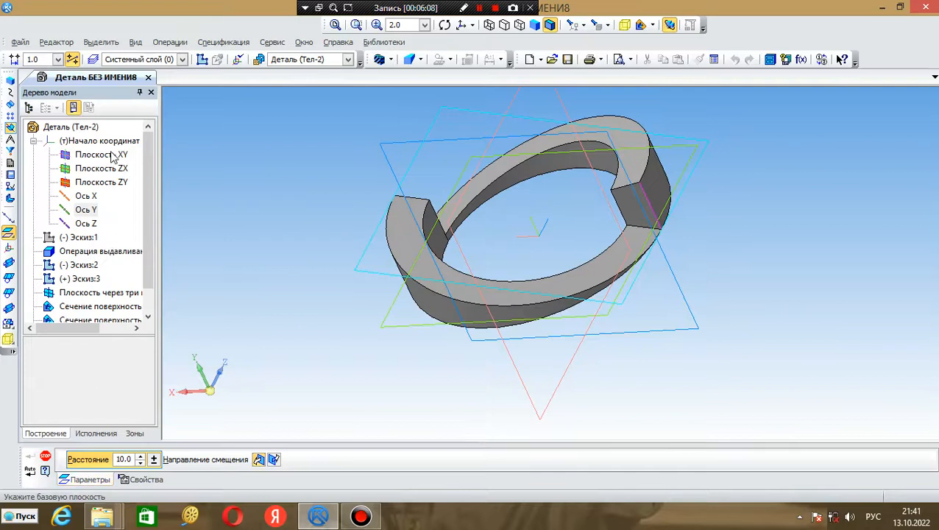
{"action": "left_click", "coordinate": [112, 169]}
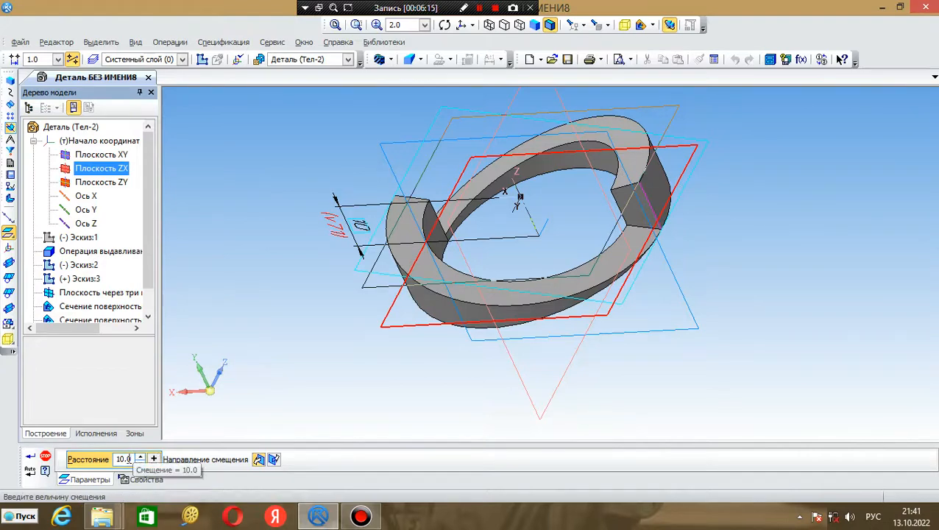
{"action": "left_click", "coordinate": [129, 459]}
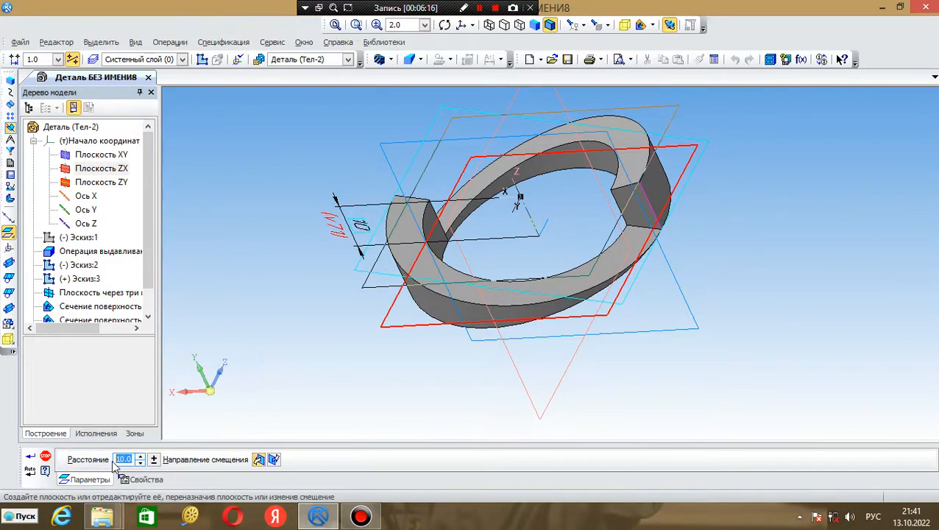
{"action": "type", "text": "10"}
{"action": "key", "text": "Return"}
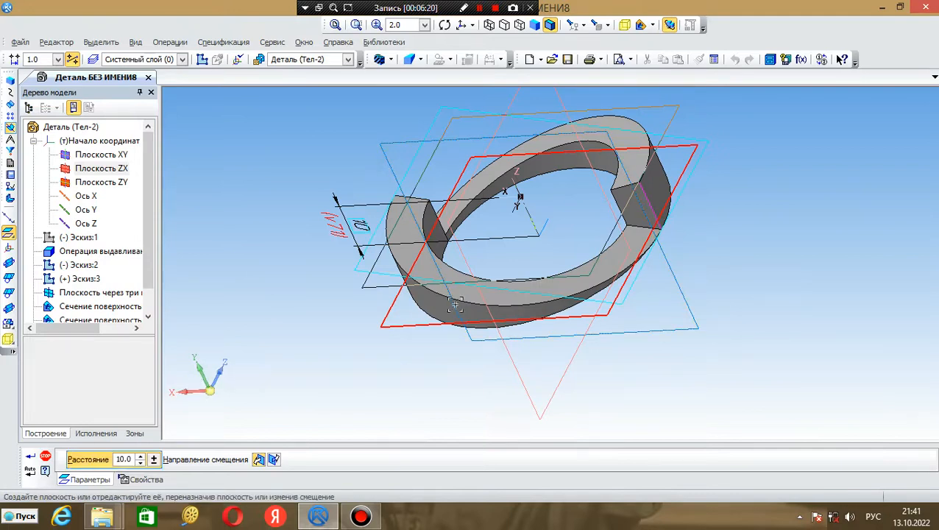
{"action": "left_click", "coordinate": [29, 458]}
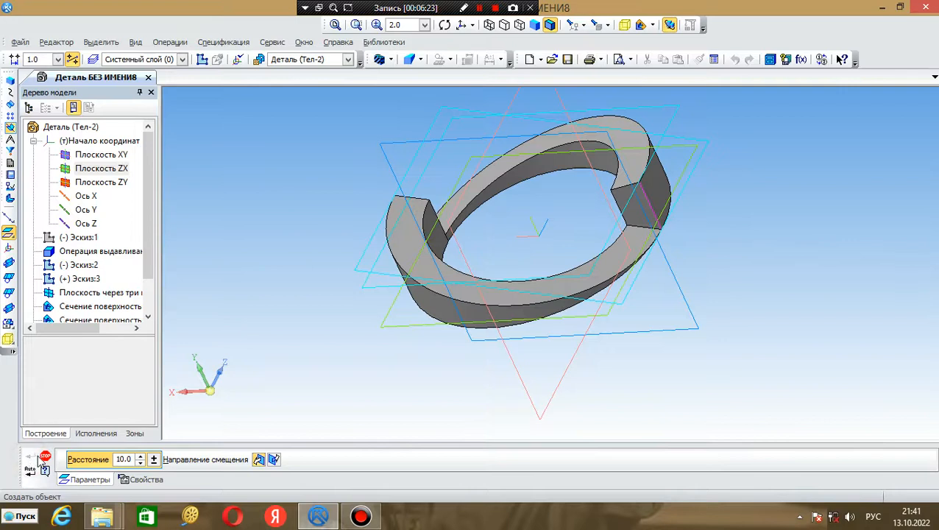
{"action": "left_click", "coordinate": [45, 458]}
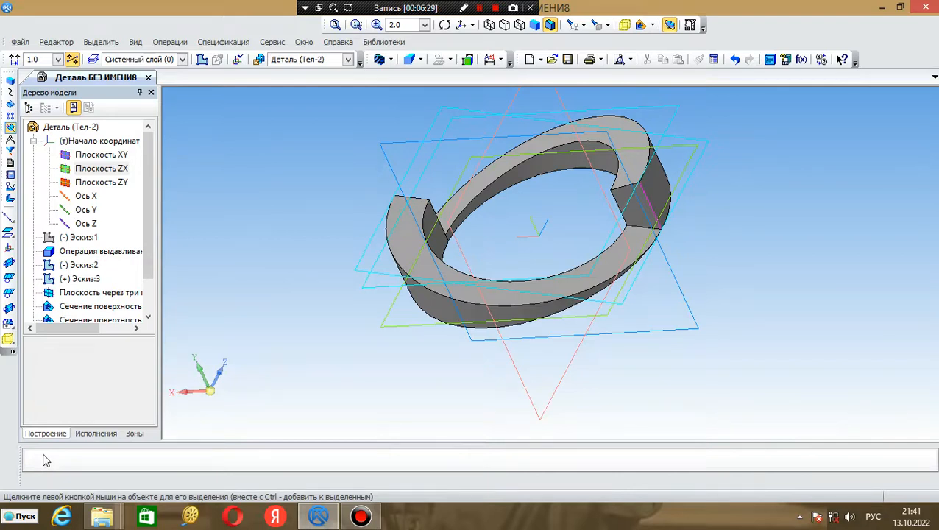
Trim the peaks of the tapered ring with a surface section along the offset plane
{"action": "left_click", "coordinate": [8, 82]}
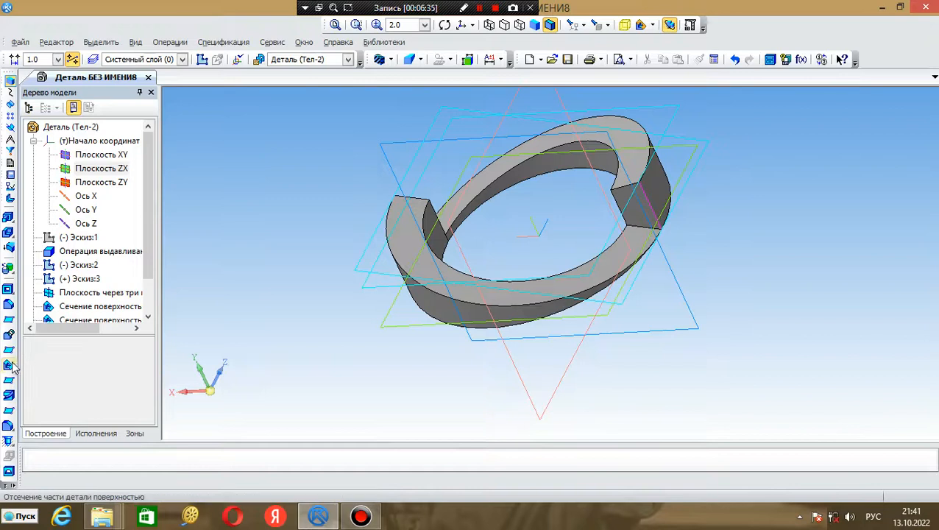
{"action": "left_click", "coordinate": [9, 366]}
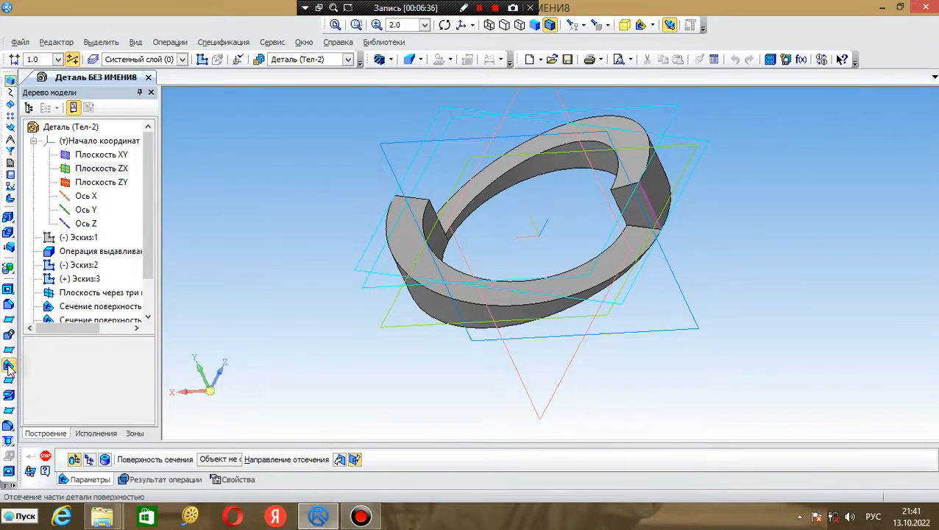
{"action": "scroll", "coordinate": [153, 302], "scroll_direction": "down", "scroll_amount": 1}
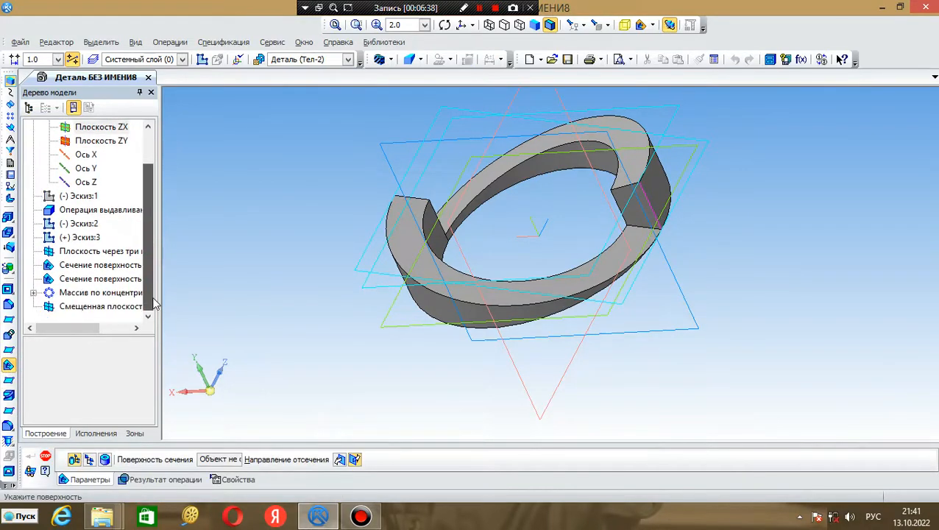
{"action": "left_click", "coordinate": [54, 306]}
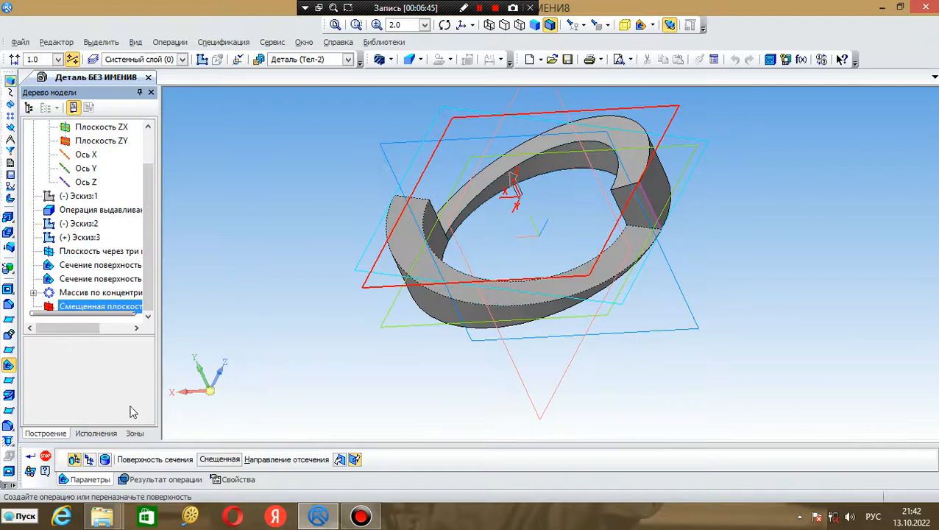
{"action": "left_click", "coordinate": [30, 457]}
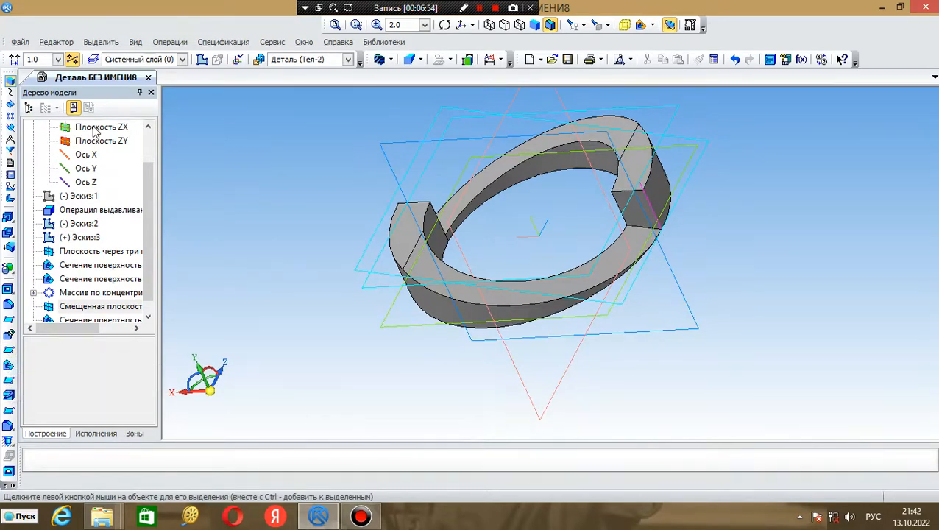
Create a sketch on the ZX plane and paste the copied concentric ring circles at the origin
{"action": "left_click", "coordinate": [95, 128]}
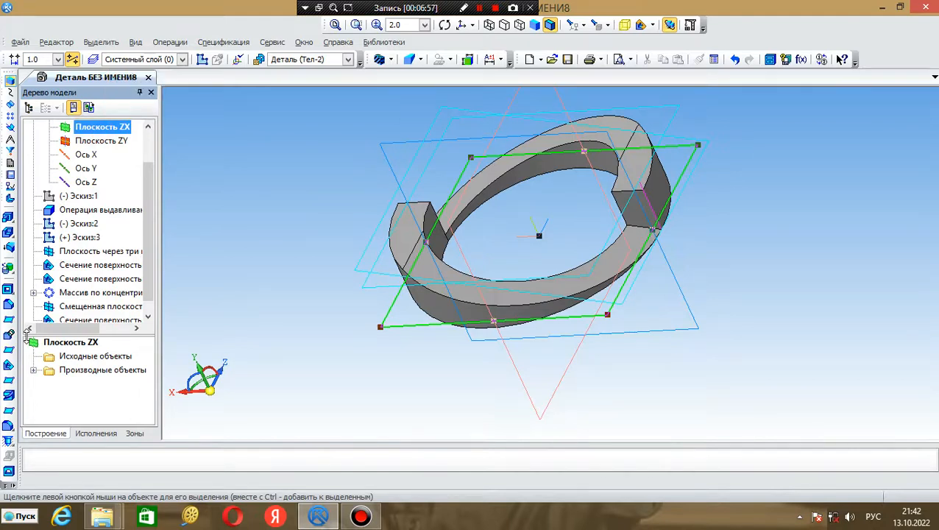
{"action": "left_click", "coordinate": [202, 60]}
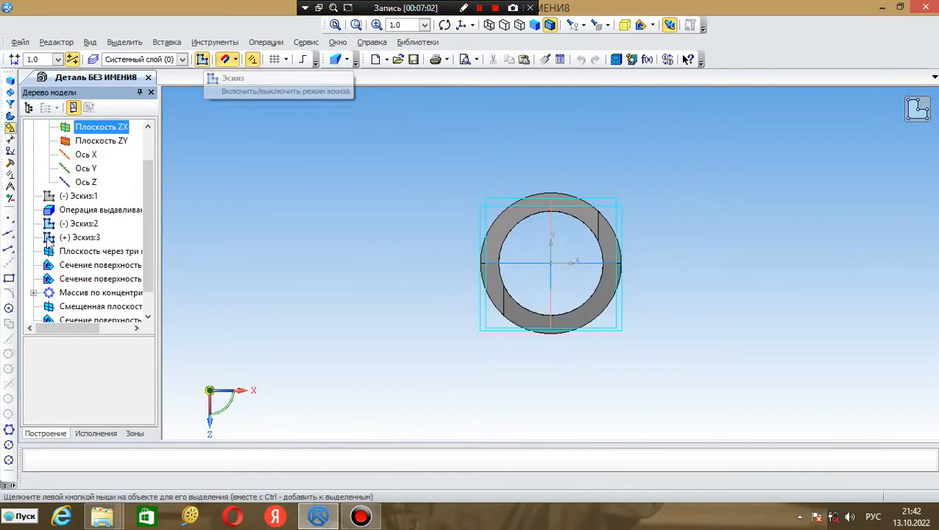
{"action": "left_click", "coordinate": [9, 309]}
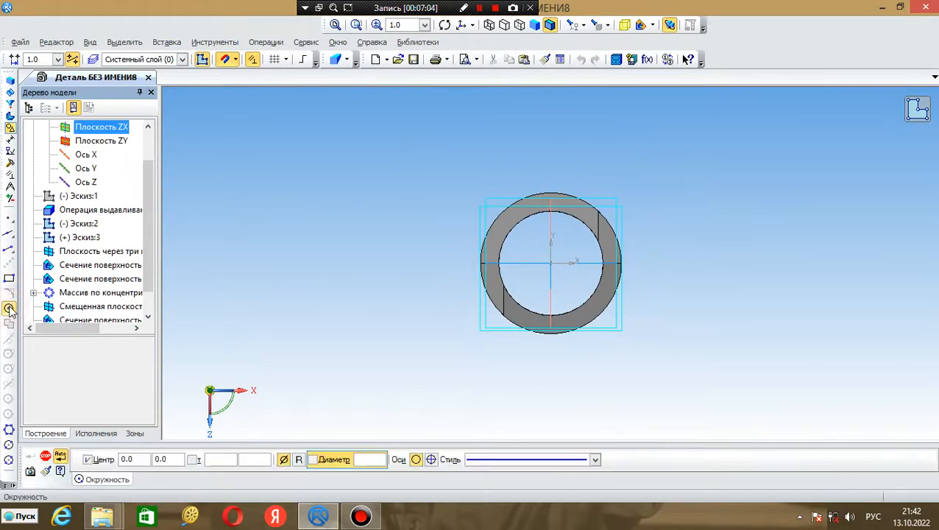
{"action": "left_click", "coordinate": [524, 59]}
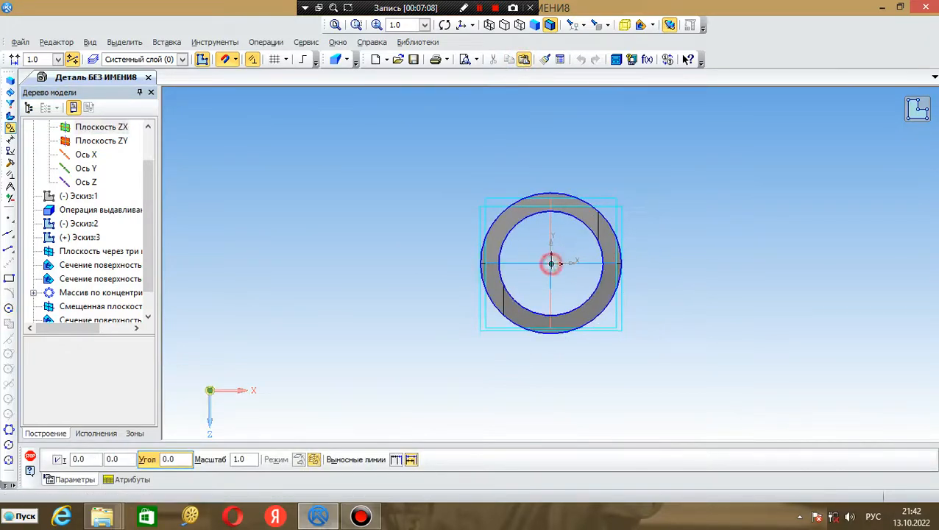
{"action": "left_click", "coordinate": [537, 194]}
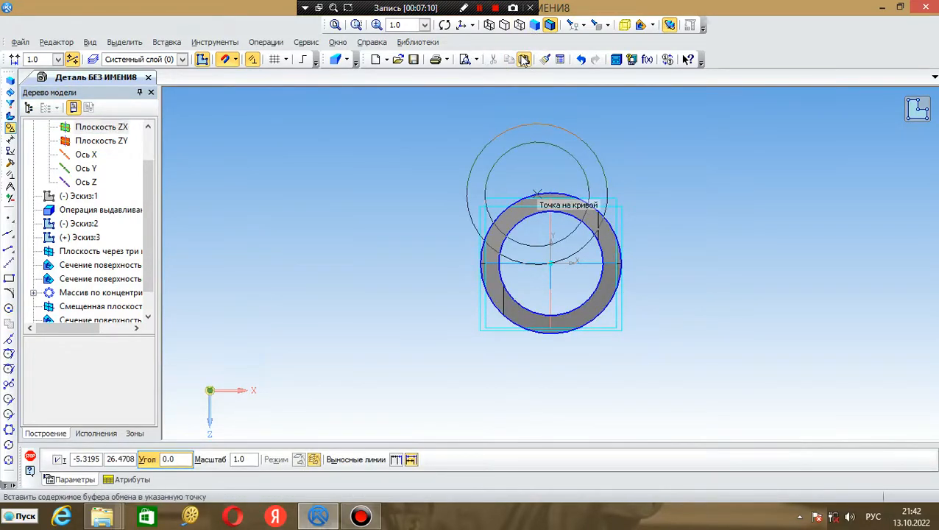
{"action": "left_click", "coordinate": [202, 65]}
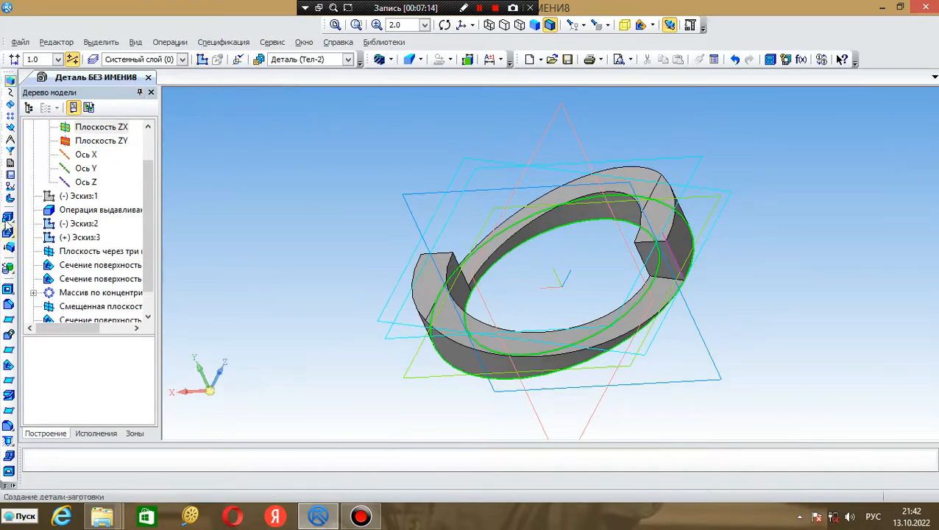
Extrude the pasted ring sketch by 2 mm to form a base joining the tapered halves
{"action": "left_click", "coordinate": [7, 217]}
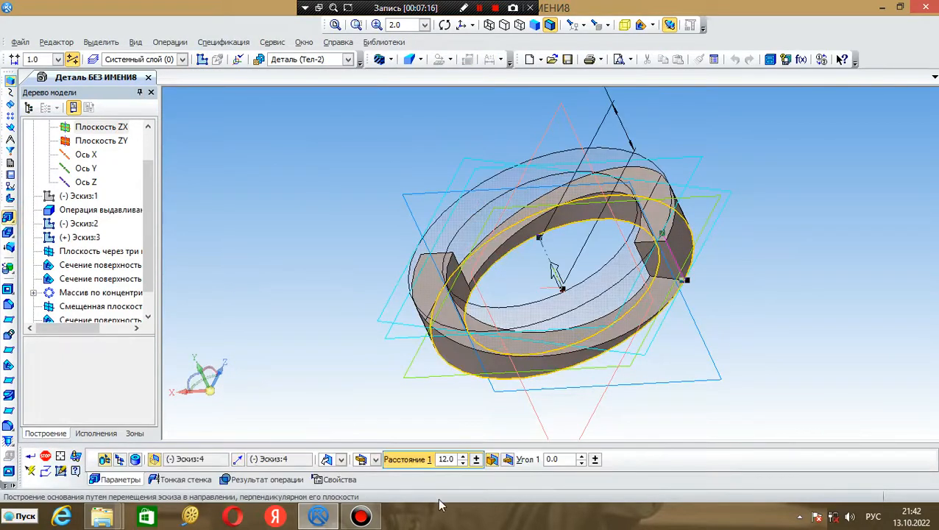
{"action": "left_click", "coordinate": [434, 459]}
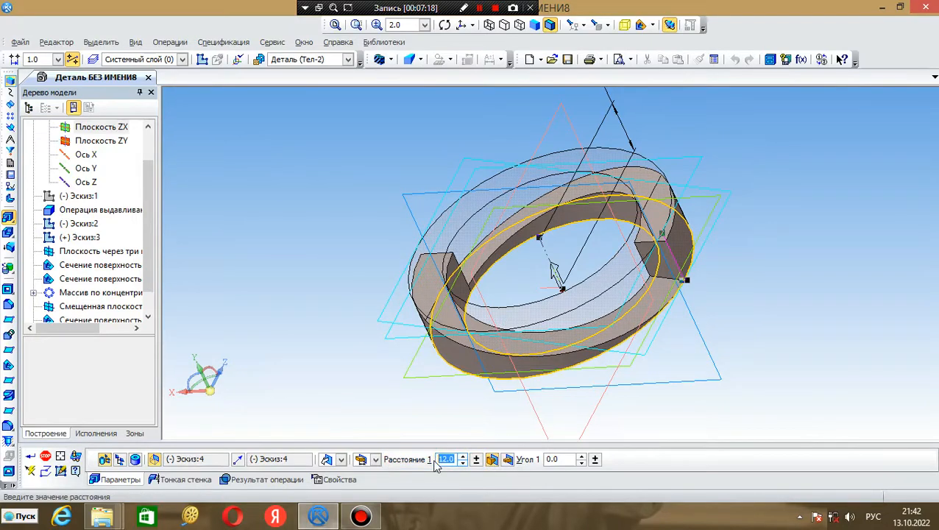
{"action": "key", "text": "BackSpace"}
{"action": "type", "text": "2"}
{"action": "key", "text": "Return"}
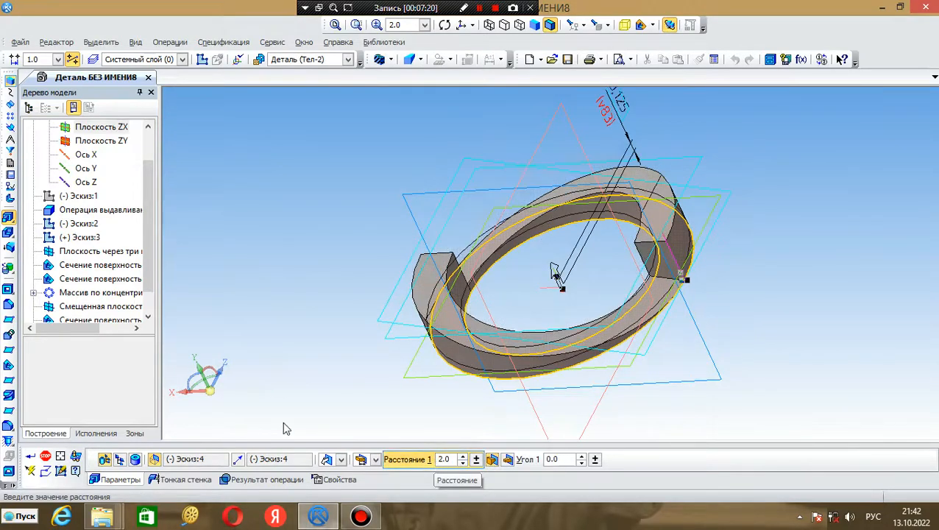
{"action": "left_click", "coordinate": [30, 456]}
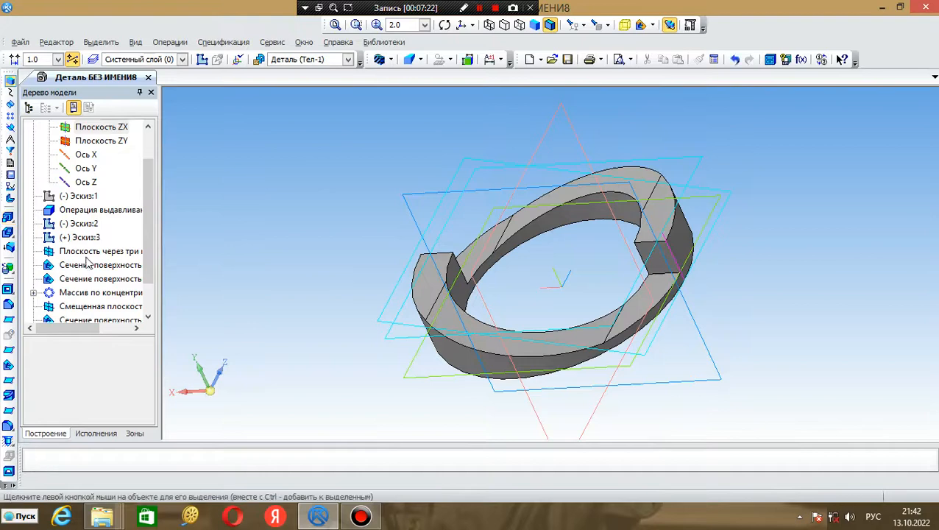
Create another sketch on the ZX plane containing the copied concentric ring circles pasted at the origin
{"action": "left_click", "coordinate": [135, 42]}
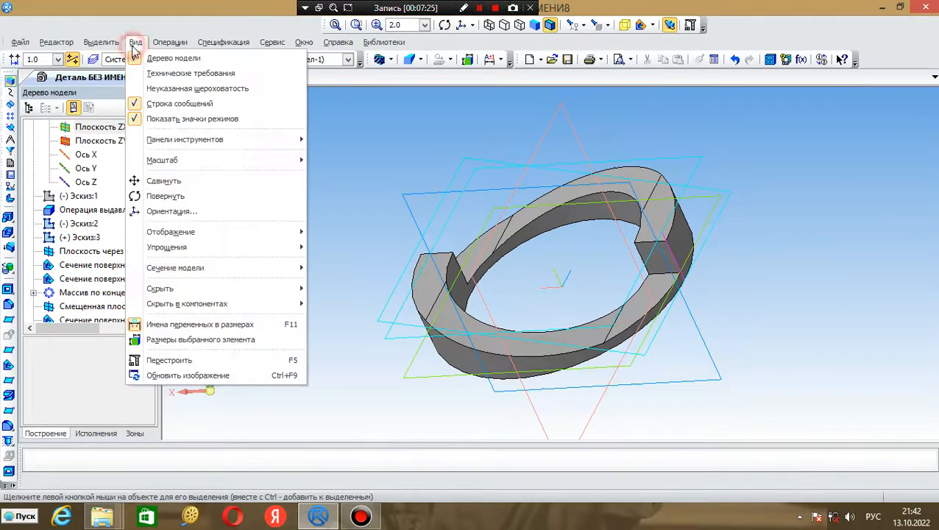
{"action": "left_click", "coordinate": [174, 197]}
{"action": "left_click_drag", "start_coordinate": [299, 220], "coordinate": [330, 208]}
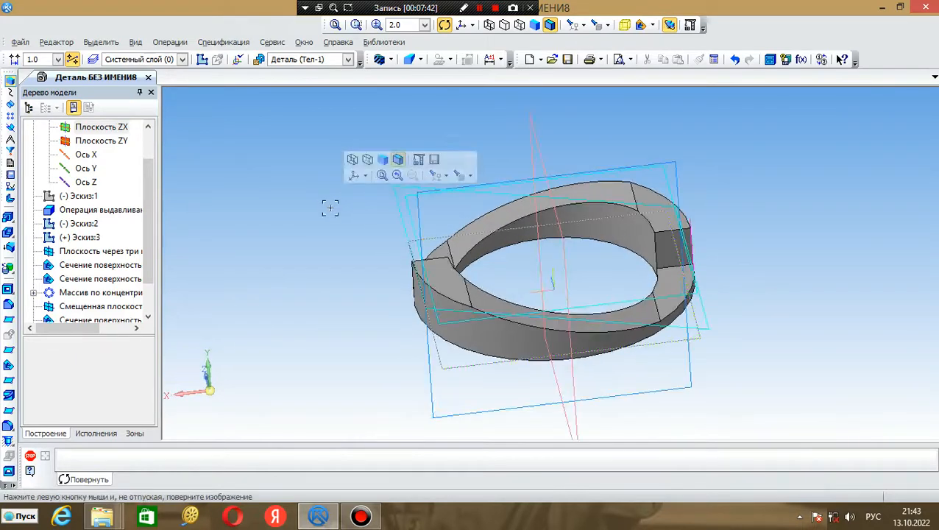
{"action": "left_click", "coordinate": [83, 131]}
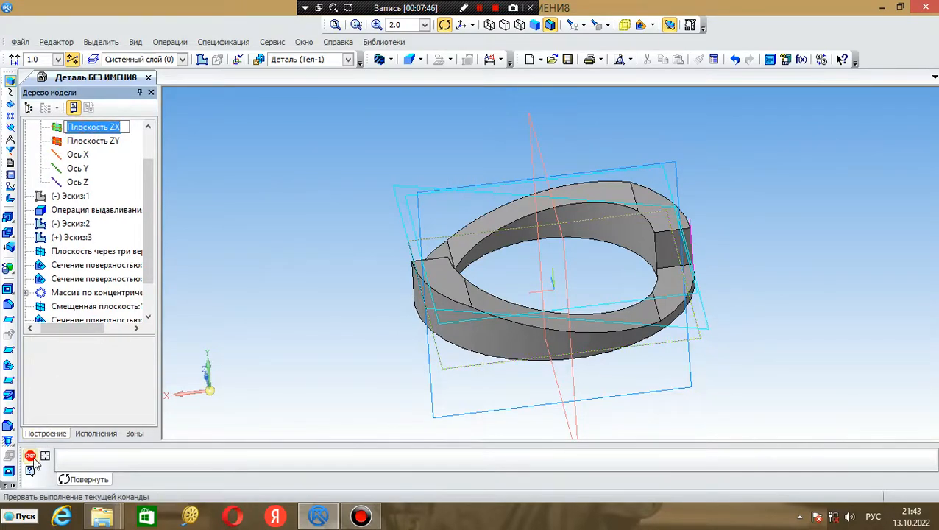
{"action": "left_click", "coordinate": [31, 457]}
{"action": "left_click", "coordinate": [90, 126]}
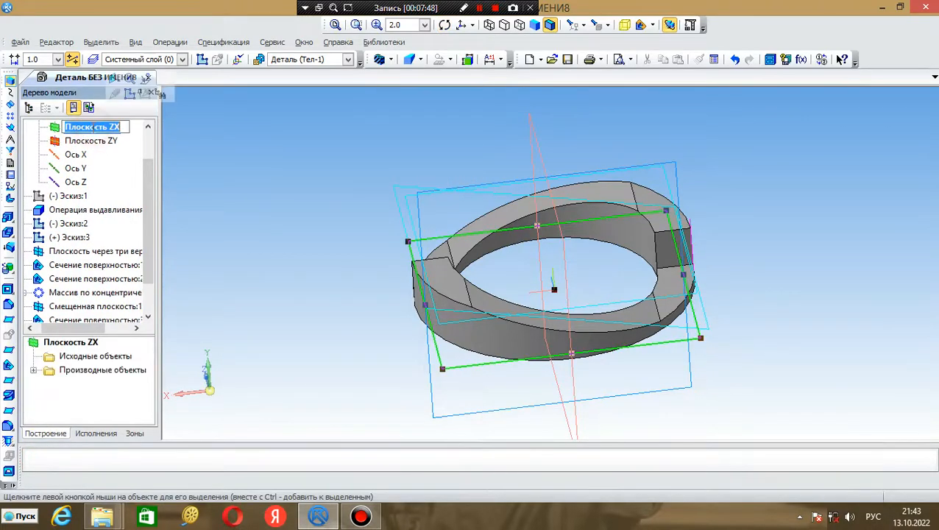
{"action": "left_click", "coordinate": [204, 60]}
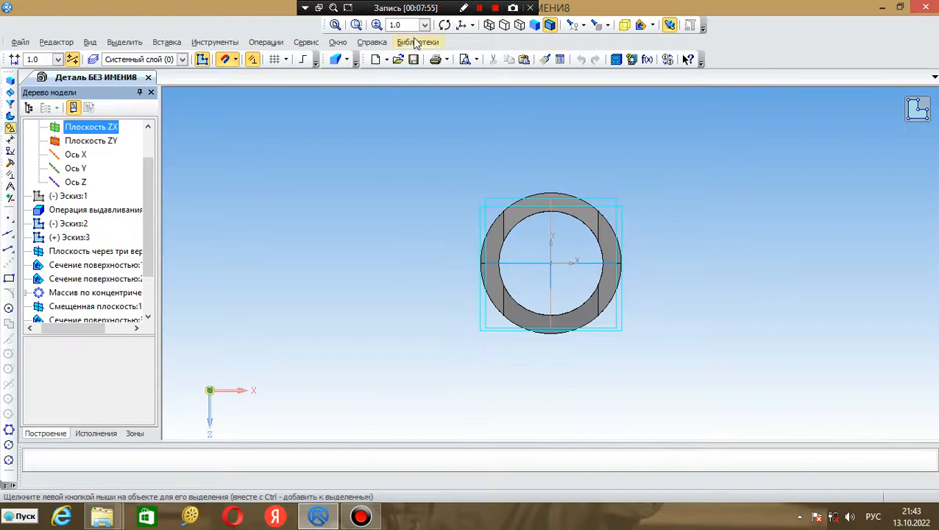
{"action": "left_click", "coordinate": [524, 60]}
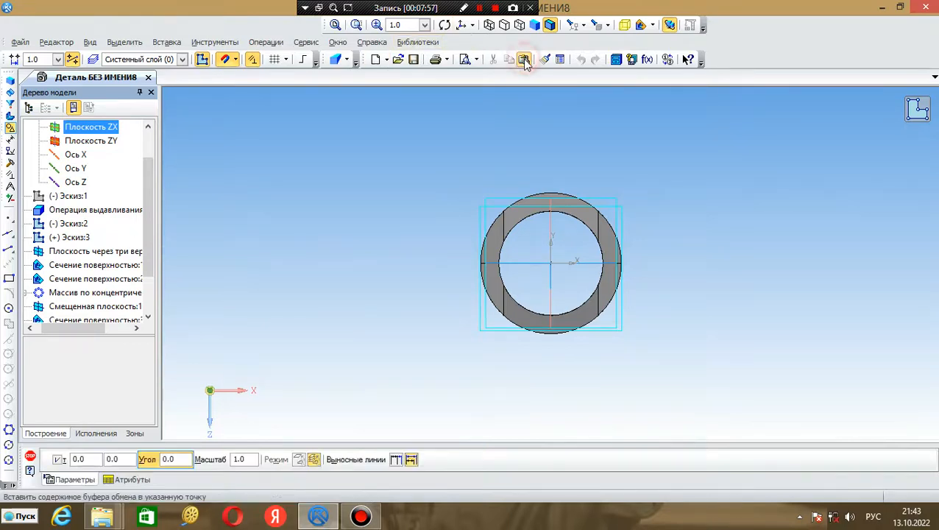
{"action": "left_click", "coordinate": [551, 263]}
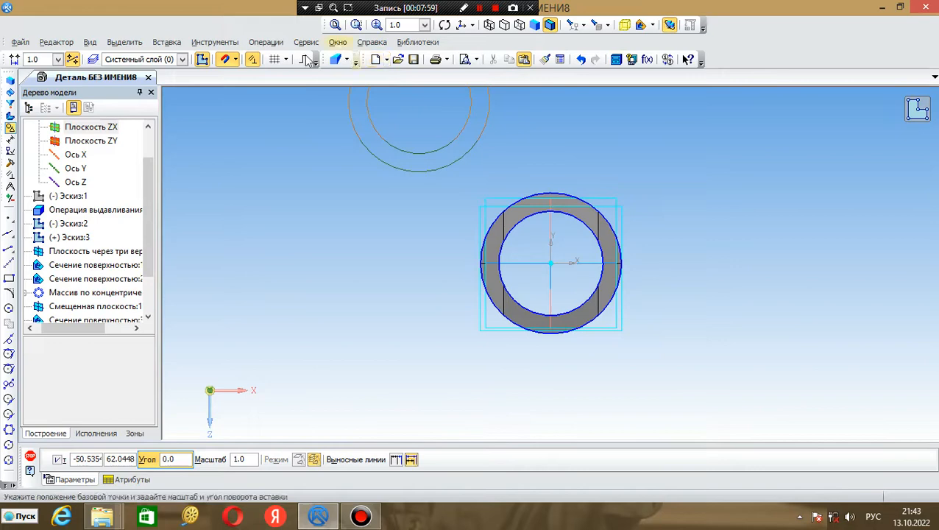
{"action": "left_click", "coordinate": [202, 60]}
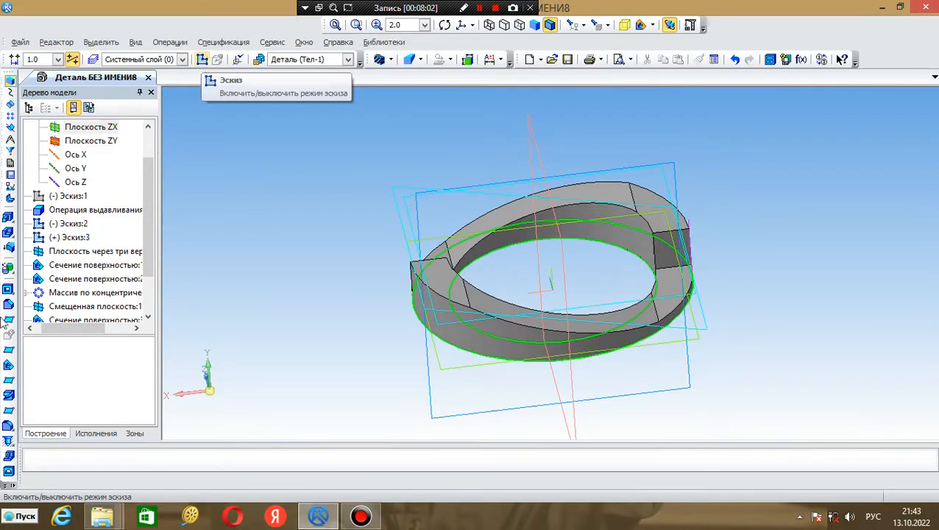
Extrude the pasted ring sketch 10 mm in the reverse direction, below the tapered halves
{"action": "left_click", "coordinate": [8, 217]}
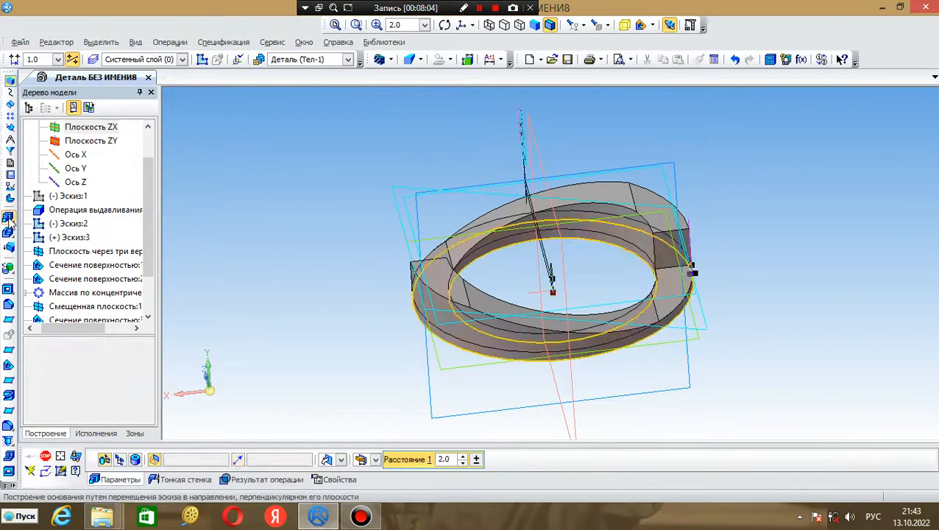
{"action": "left_click", "coordinate": [342, 459]}
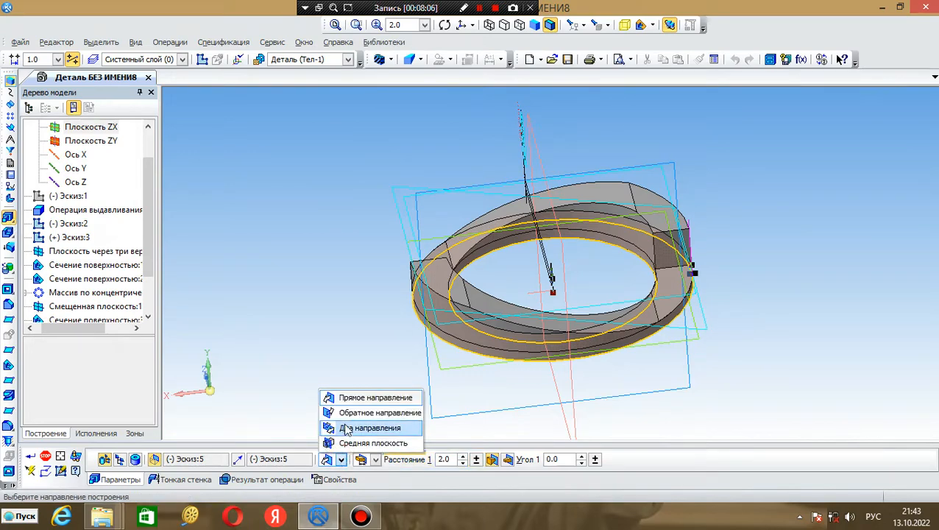
{"action": "left_click", "coordinate": [348, 428]}
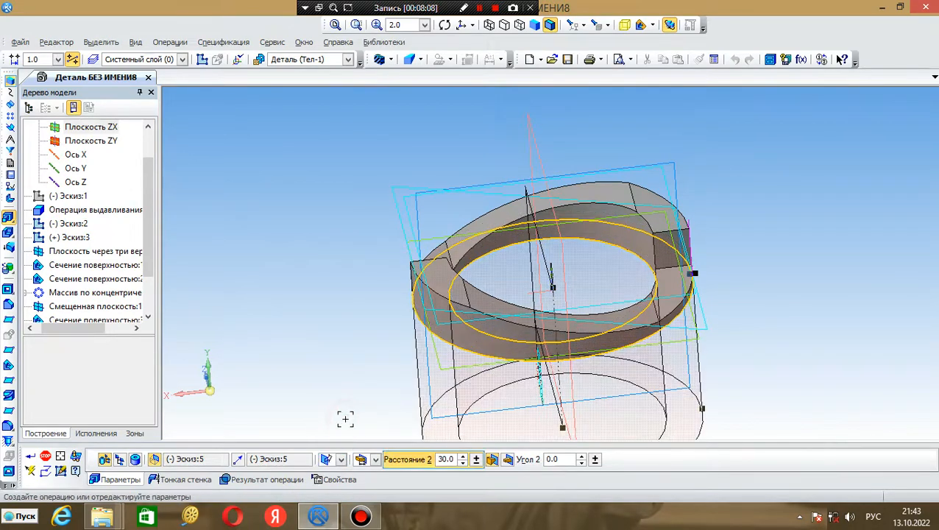
{"action": "left_click_drag", "start_coordinate": [452, 459], "coordinate": [436, 459]}
{"action": "key", "text": "BackSpace"}
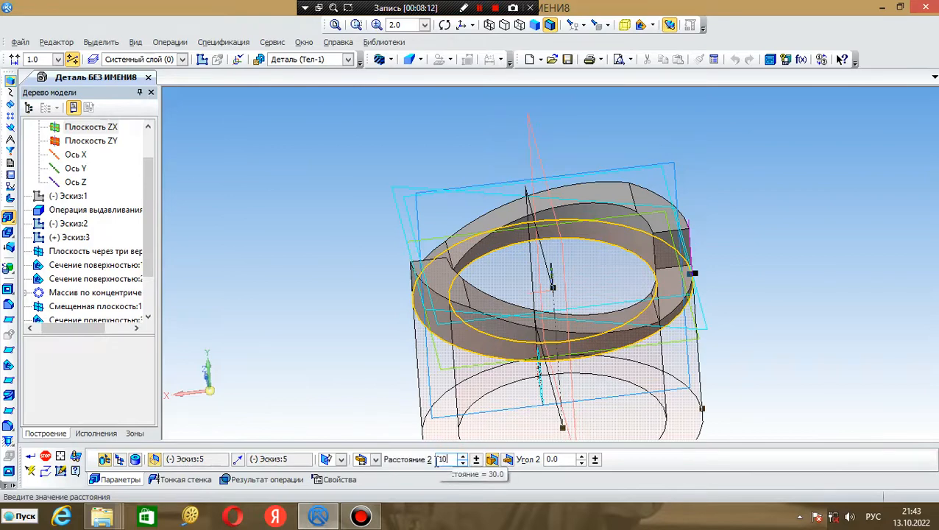
{"action": "type", "text": "10"}
{"action": "key", "text": "Return"}
{"action": "left_click", "coordinate": [31, 456]}
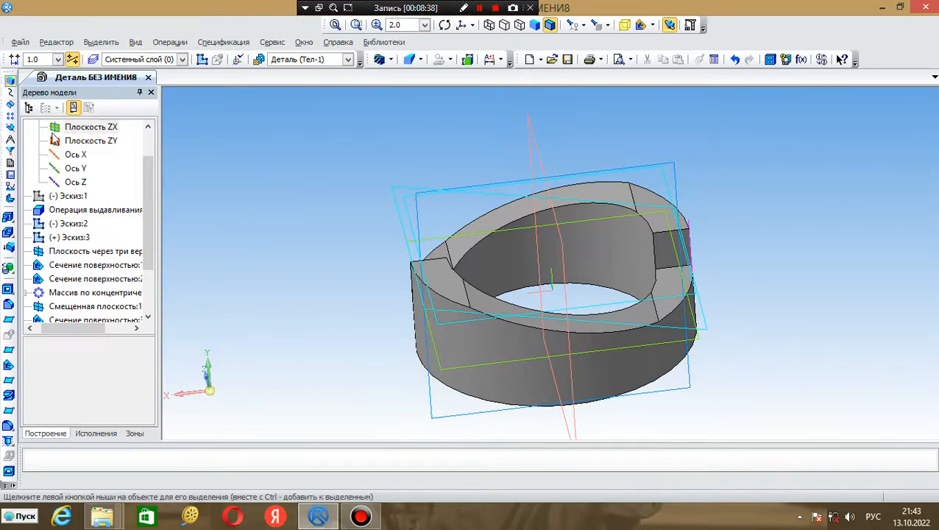
Change the whole part's colour to dark yellow in its model properties
{"action": "scroll", "coordinate": [146, 183], "scroll_direction": "up", "scroll_amount": 1}
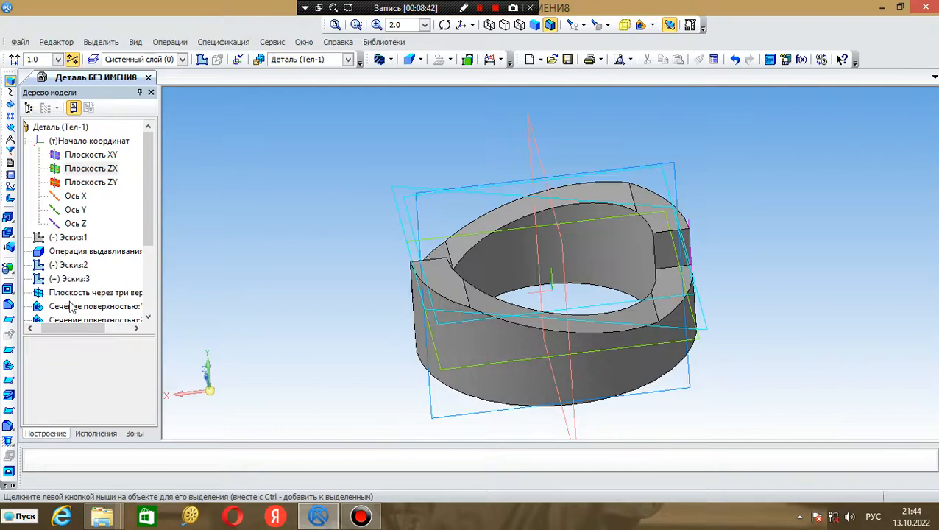
{"action": "left_click_drag", "start_coordinate": [69, 328], "coordinate": [46, 328]}
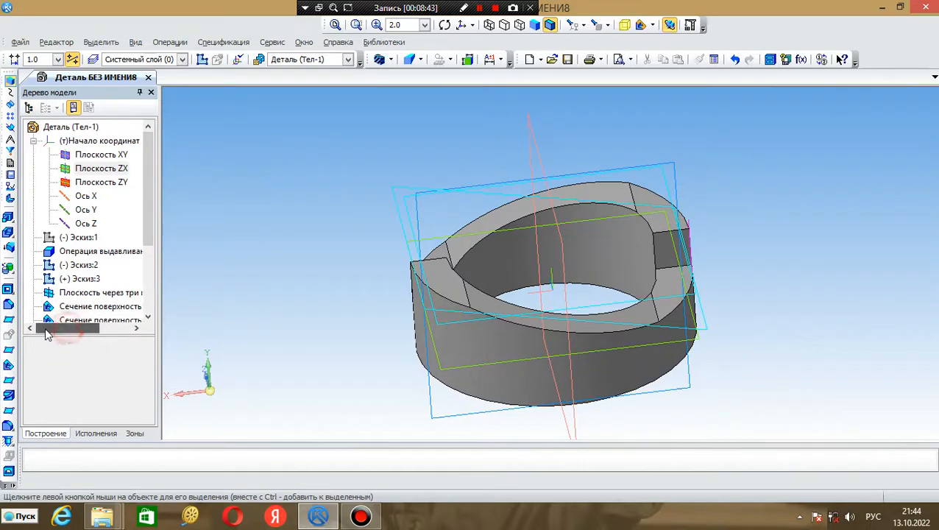
{"action": "left_click", "coordinate": [33, 133]}
{"action": "right_click", "coordinate": [33, 133]}
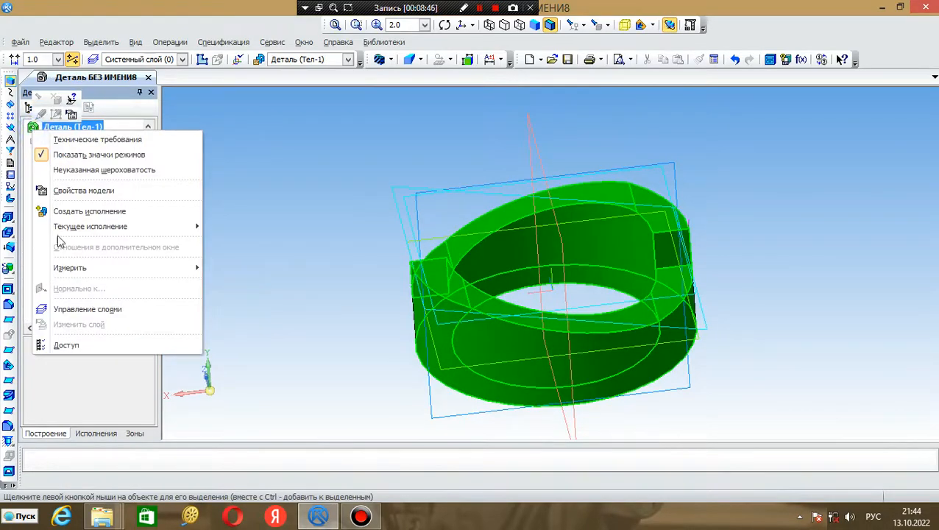
{"action": "left_click", "coordinate": [56, 194]}
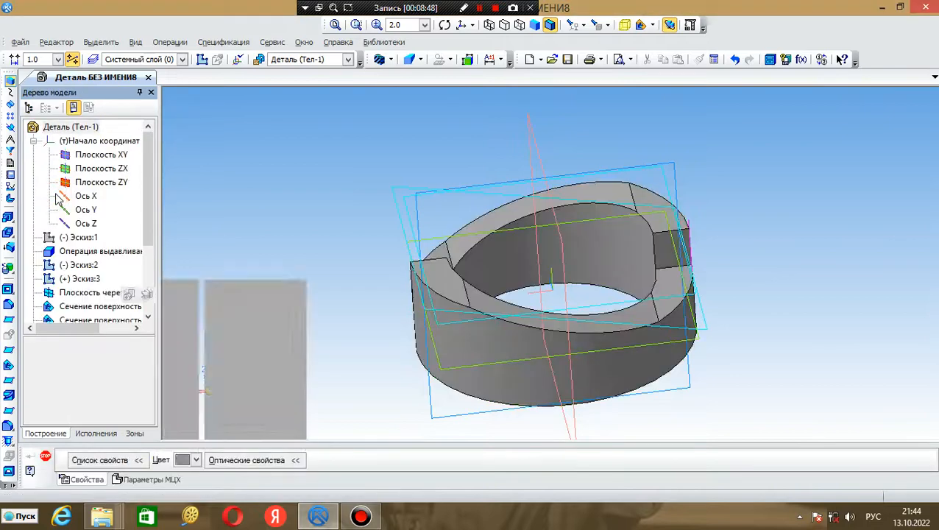
{"action": "left_click", "coordinate": [196, 460]}
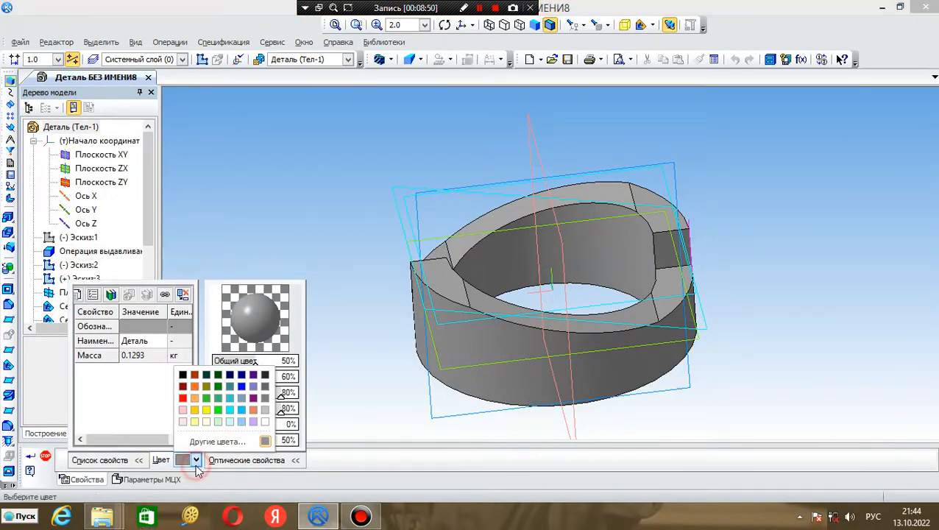
{"action": "left_click", "coordinate": [206, 388]}
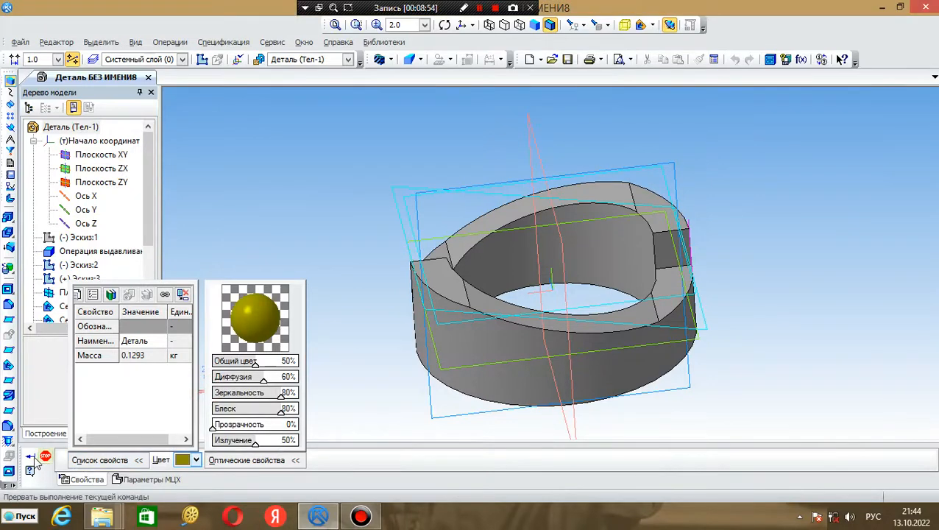
{"action": "left_click", "coordinate": [31, 458]}
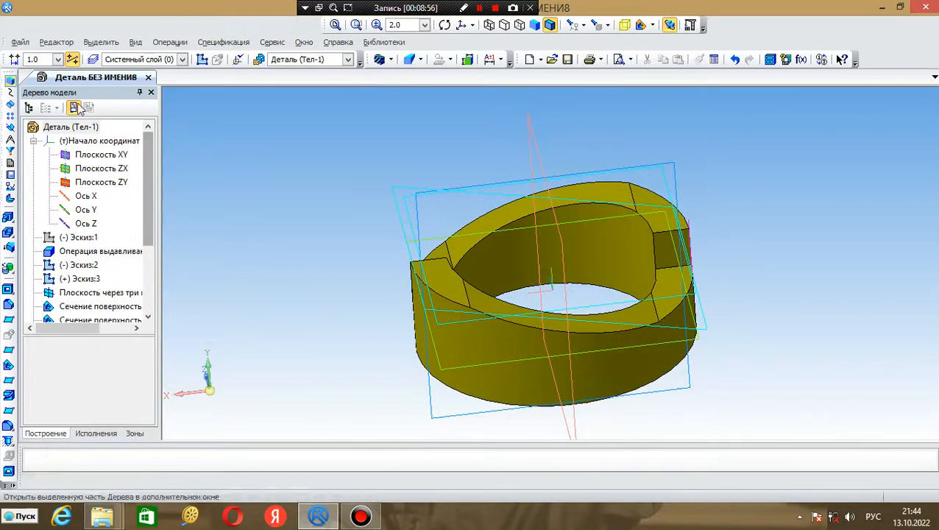
Save the part as храповик1 in the храповая передача folder on the desktop, accepting the document information
{"action": "left_click", "coordinate": [20, 42]}
{"action": "left_click", "coordinate": [59, 125]}
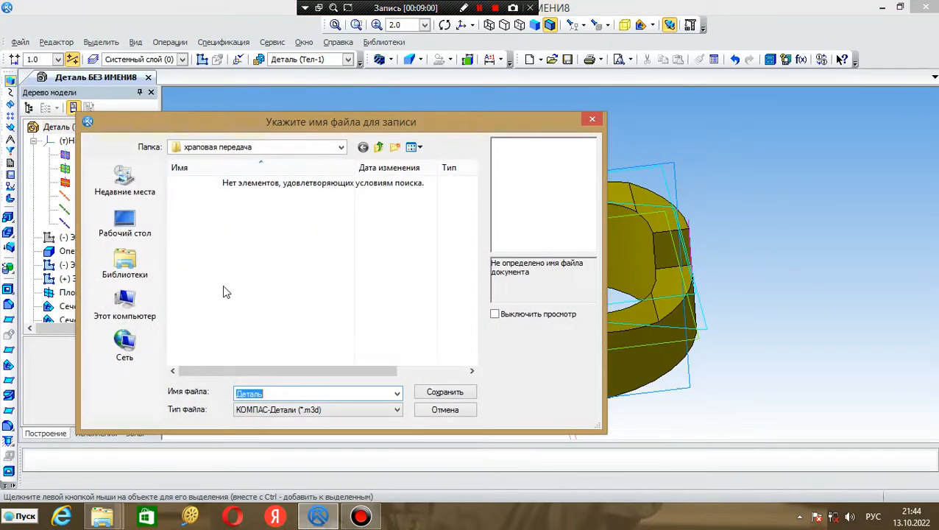
{"action": "left_click", "coordinate": [145, 237]}
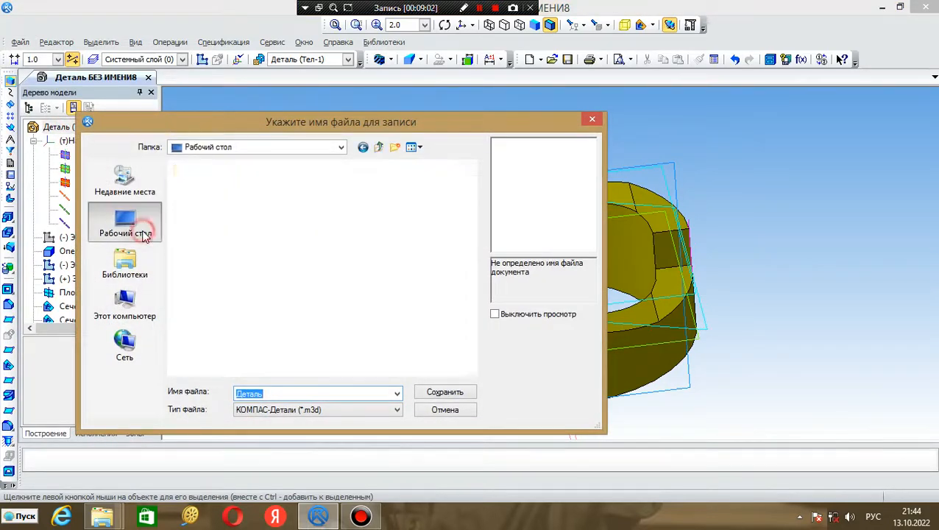
{"action": "left_click_drag", "start_coordinate": [474, 220], "coordinate": [479, 361]}
{"action": "left_click", "coordinate": [259, 327]}
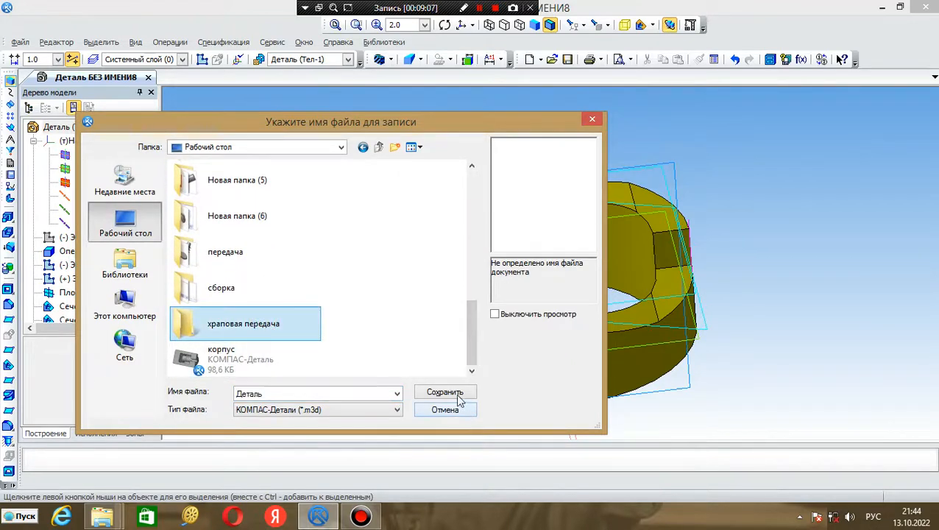
{"action": "double_click", "coordinate": [252, 334]}
{"action": "double_click", "coordinate": [265, 393]}
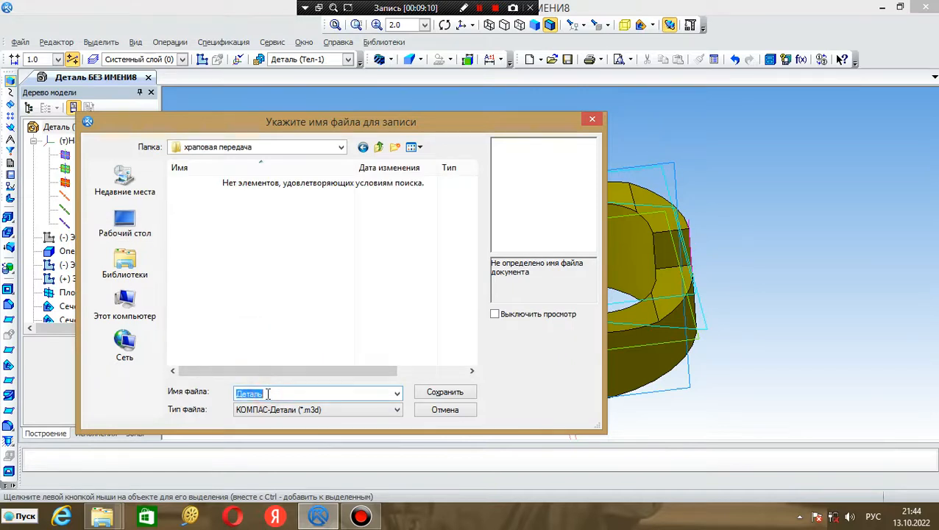
{"action": "key", "text": "BackSpace"}
{"action": "type", "text": "храповик1"}
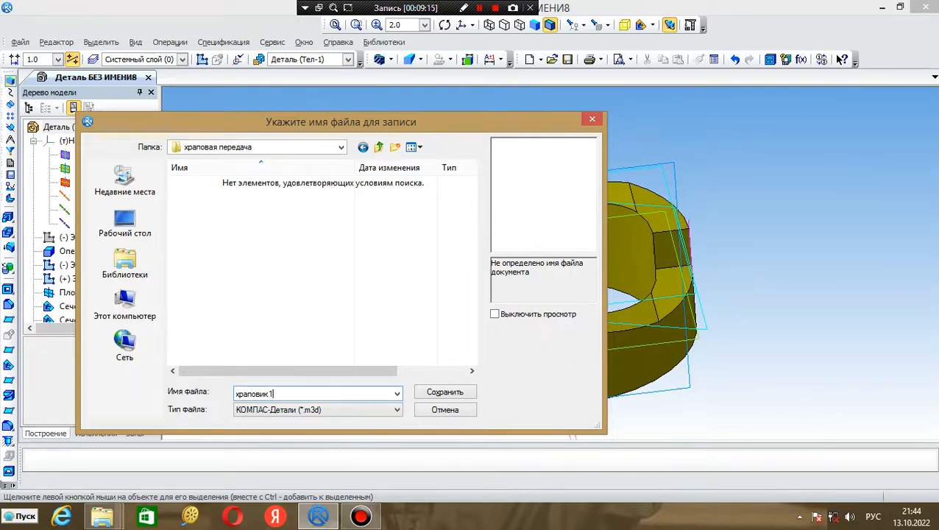
{"action": "left_click", "coordinate": [441, 392]}
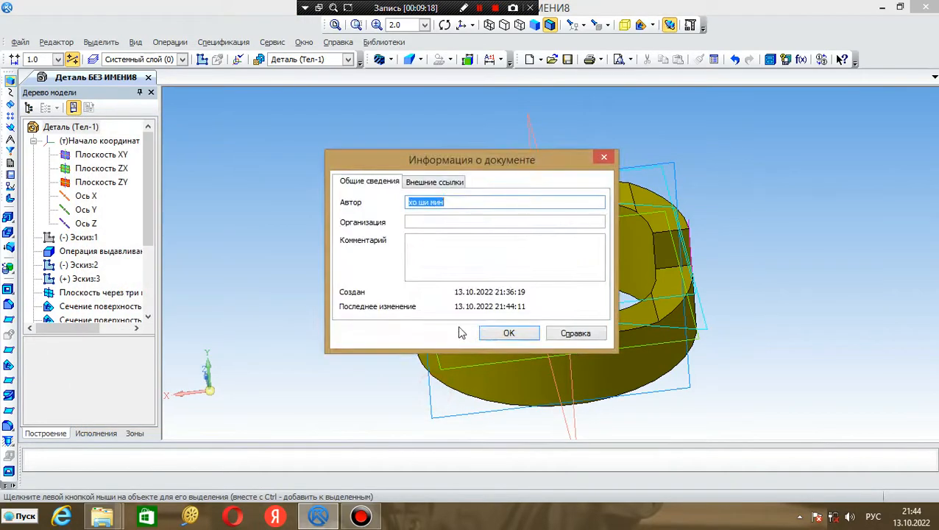
{"action": "left_click", "coordinate": [488, 333]}
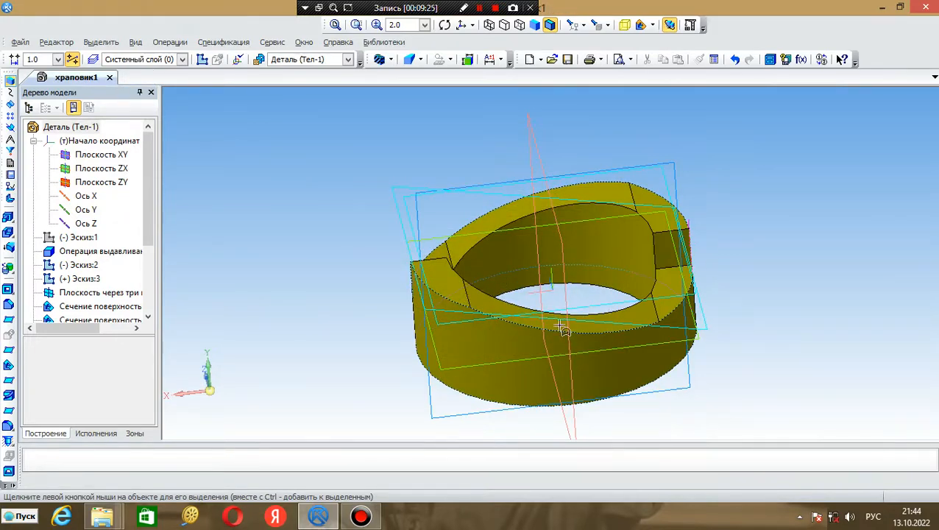
Create a new part (Деталь) document
{"action": "left_click", "coordinate": [20, 42]}
{"action": "left_click", "coordinate": [32, 61]}
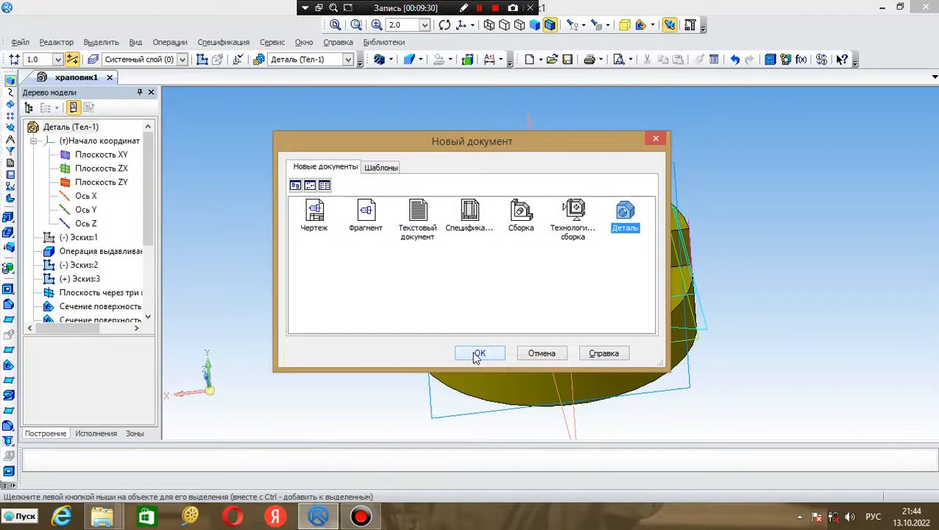
{"action": "left_click", "coordinate": [477, 354]}
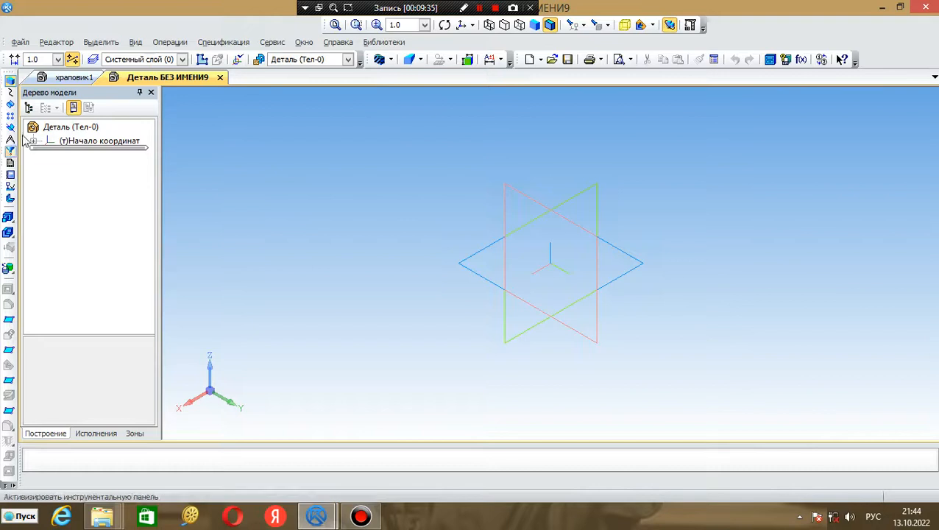
Create a sketch on the new part's ZX plane and paste the copied concentric ring circles at the origin
{"action": "left_click", "coordinate": [33, 141]}
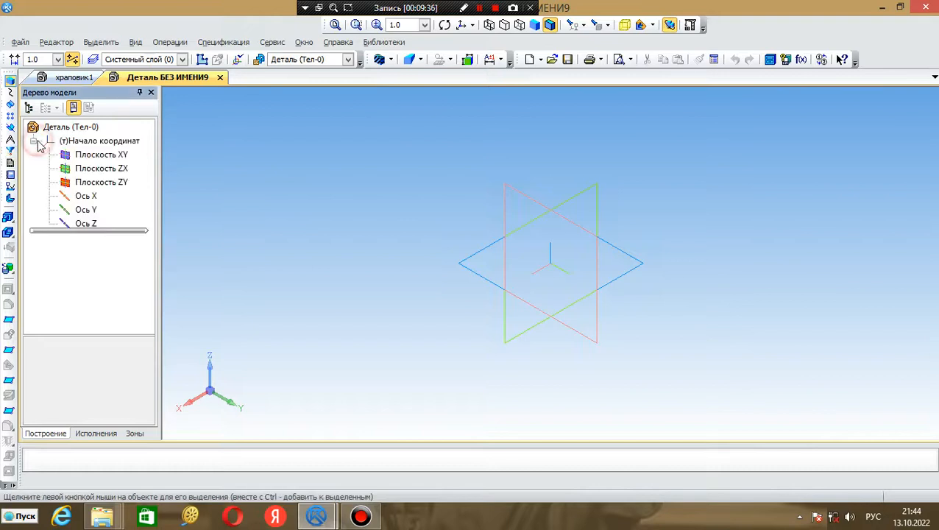
{"action": "left_click", "coordinate": [65, 170]}
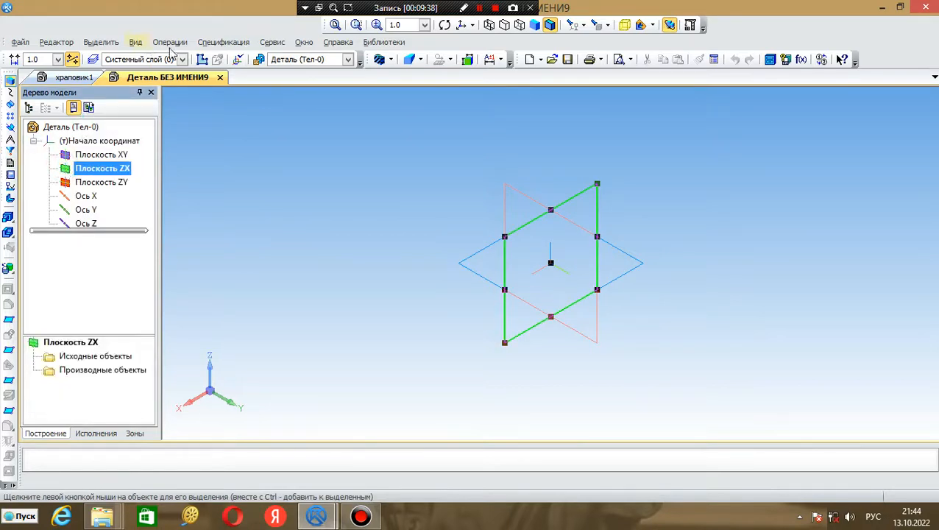
{"action": "left_click", "coordinate": [201, 59]}
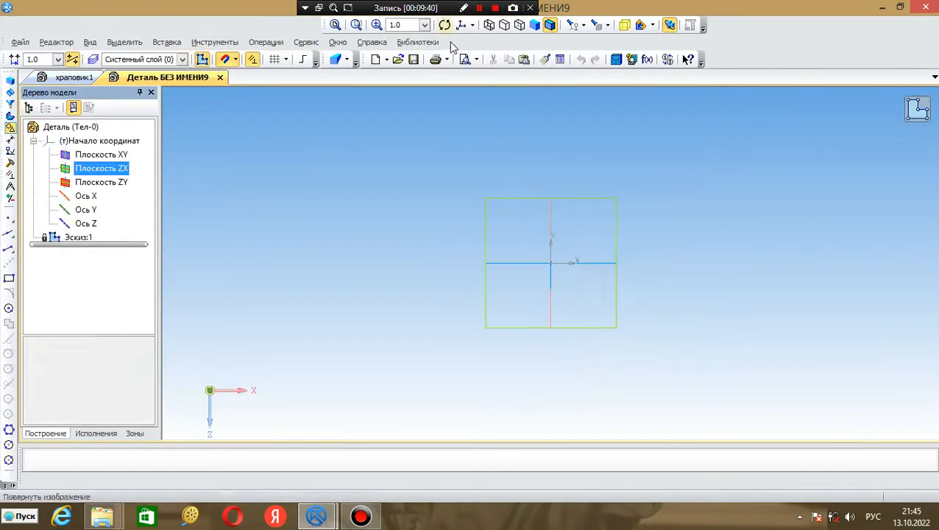
{"action": "left_click", "coordinate": [524, 60]}
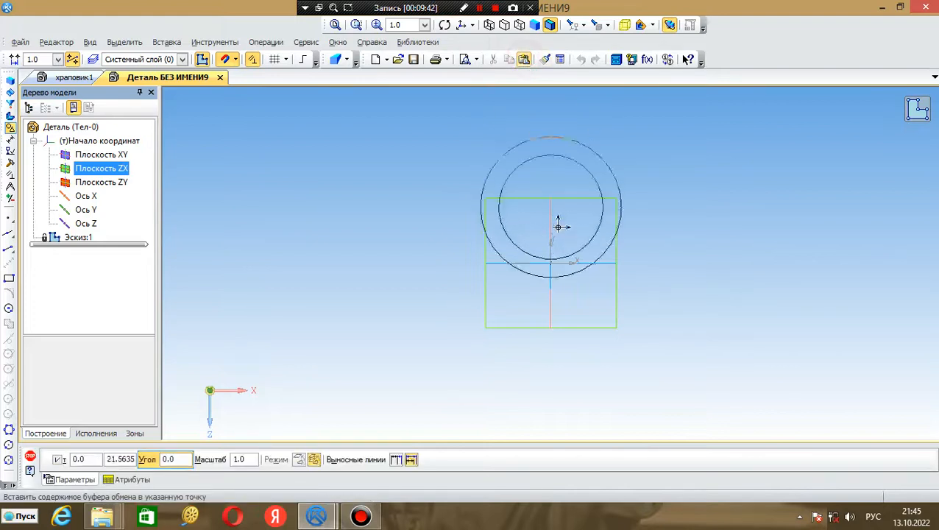
{"action": "left_click", "coordinate": [552, 256]}
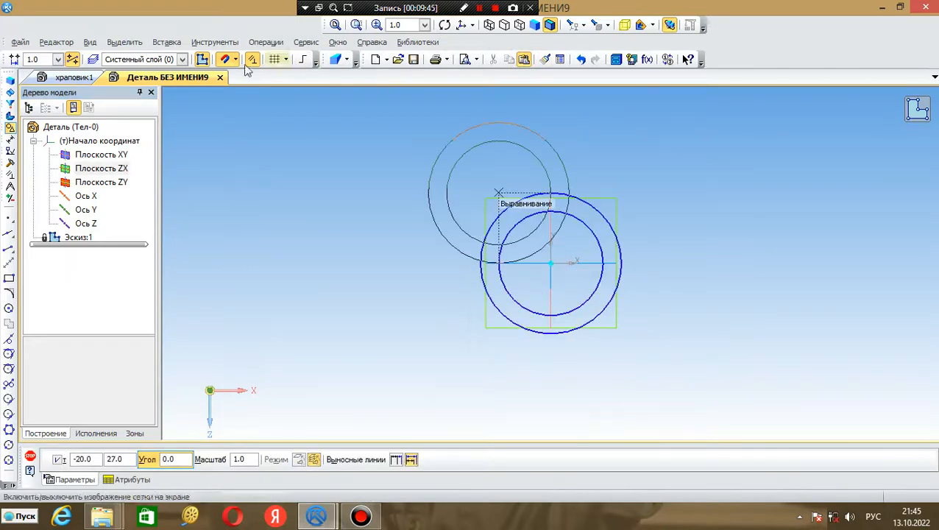
{"action": "left_click", "coordinate": [201, 60]}
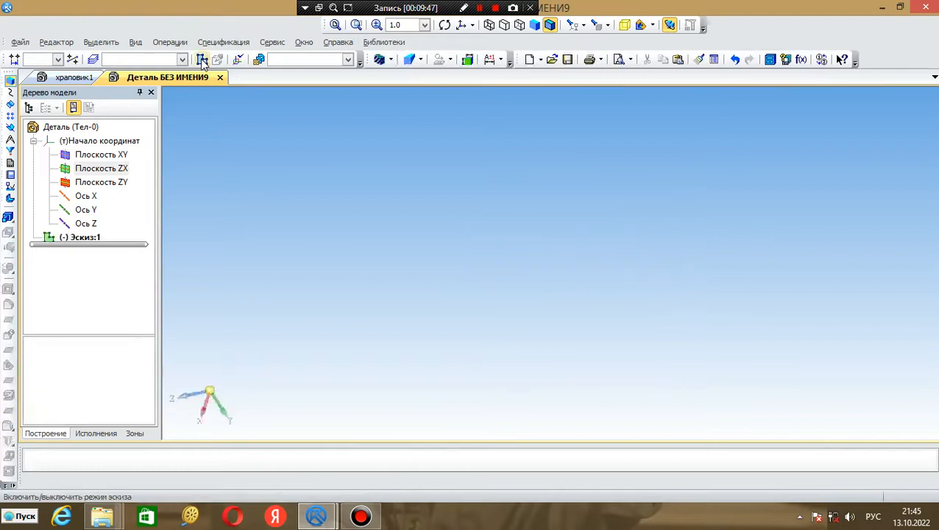
Extrude the ring sketch 32 mm in the forward direction (Прямое направление)
{"action": "left_click", "coordinate": [8, 217]}
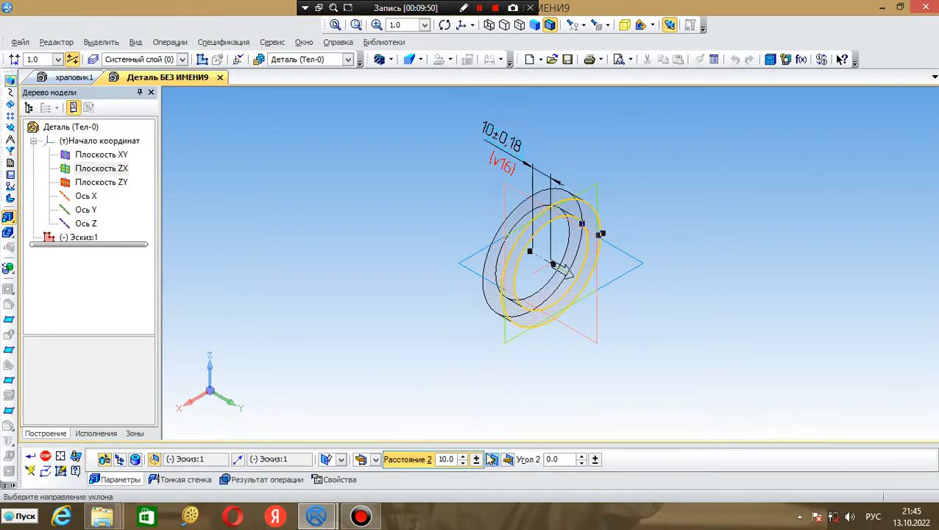
{"action": "left_click", "coordinate": [463, 456]}
{"action": "left_click", "coordinate": [463, 455]}
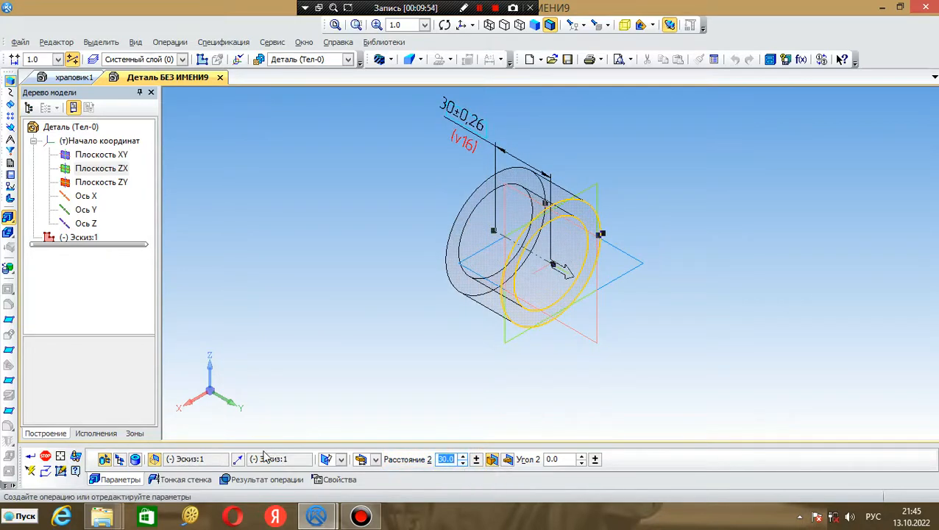
{"action": "left_click", "coordinate": [343, 460]}
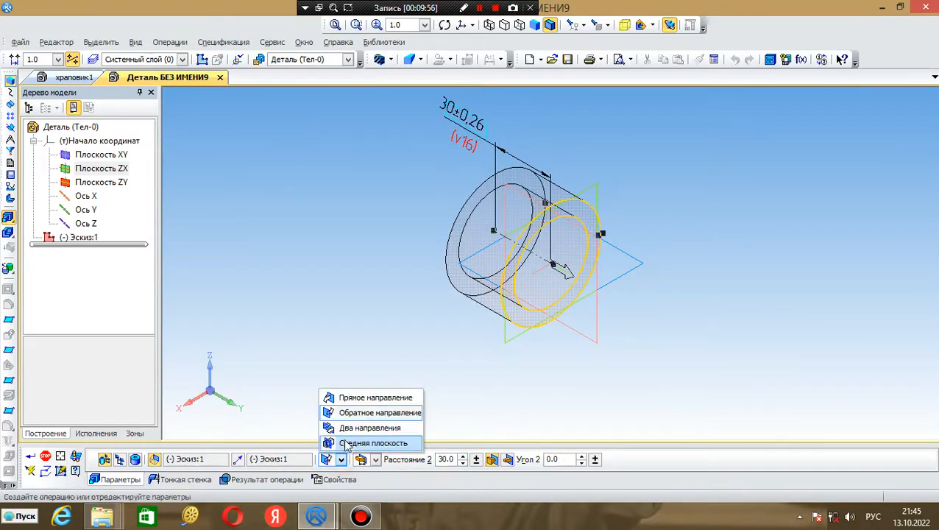
{"action": "left_click", "coordinate": [348, 397]}
{"action": "left_click", "coordinate": [463, 456]}
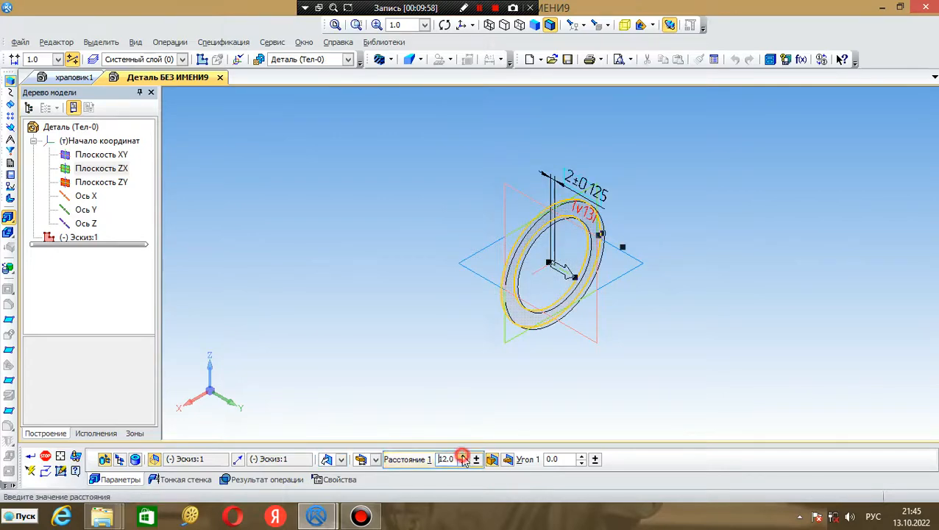
{"action": "left_click", "coordinate": [463, 456]}
{"action": "left_click", "coordinate": [463, 456]}
{"action": "left_click", "coordinate": [463, 456]}
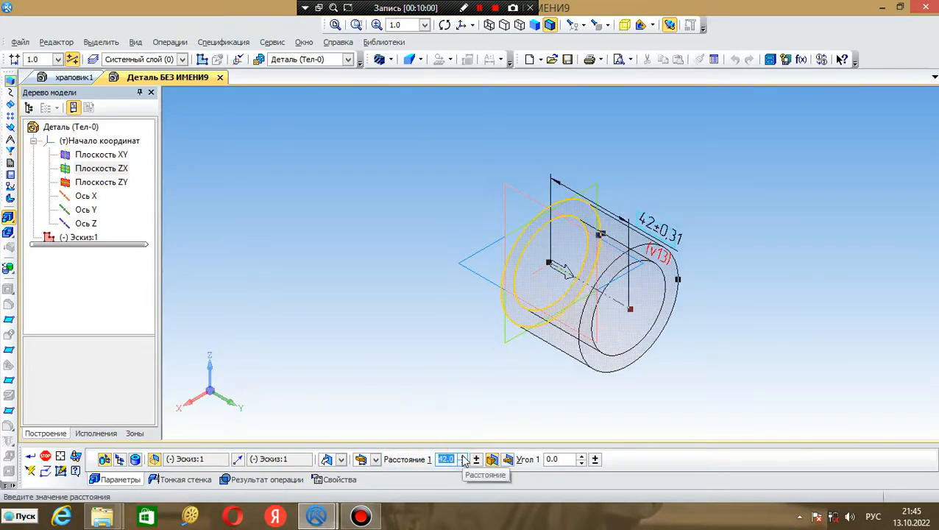
{"action": "left_click", "coordinate": [463, 462]}
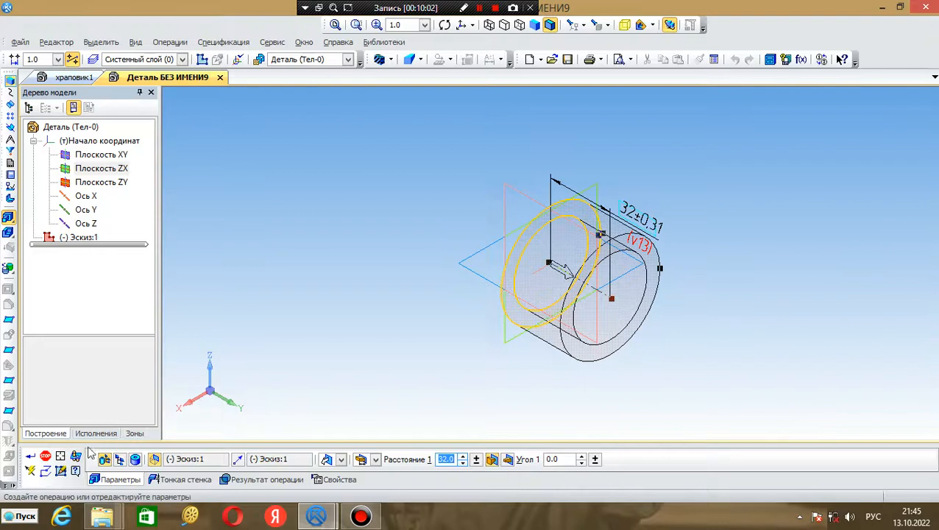
{"action": "left_click", "coordinate": [30, 457]}
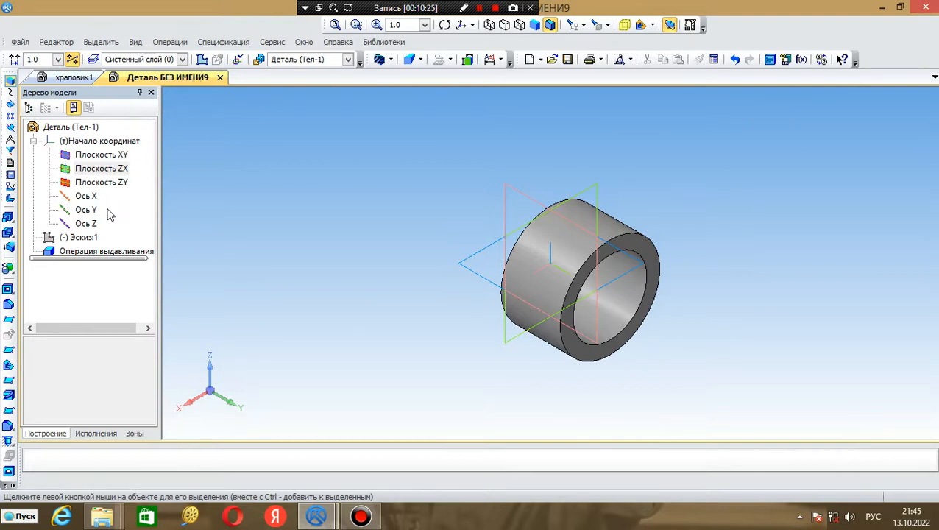
Save the part as промежуточная деталь in the храповая передача folder, accepting the document information
{"action": "left_click", "coordinate": [20, 42]}
{"action": "left_click", "coordinate": [59, 123]}
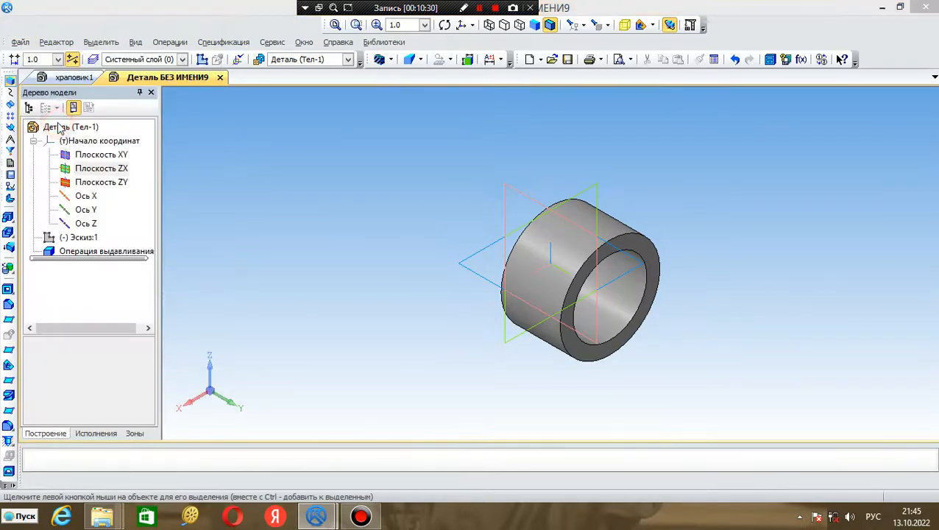
{"action": "left_click", "coordinate": [269, 392]}
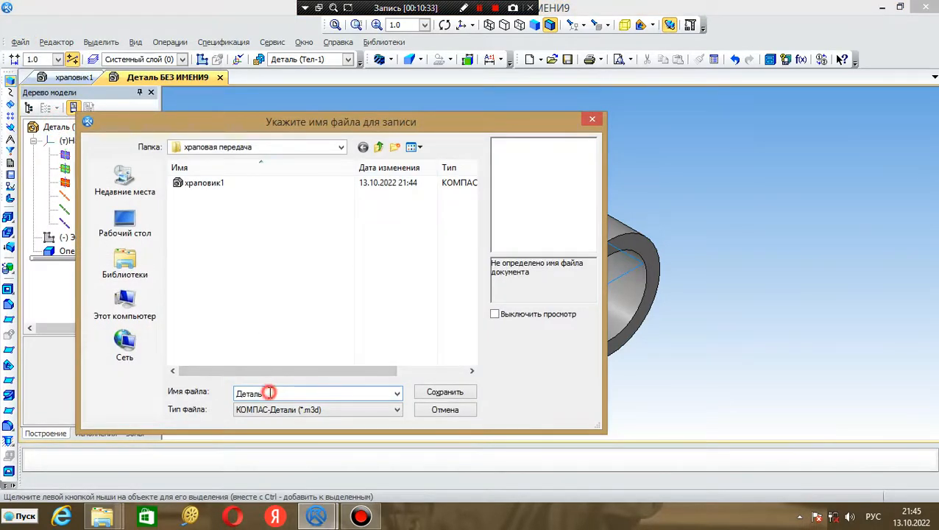
{"action": "key", "text": "BackSpace"}
{"action": "key", "text": "BackSpace"}
{"action": "key", "text": "BackSpace"}
{"action": "key", "text": "BackSpace"}
{"action": "type", "text": "промежуточная дет"}
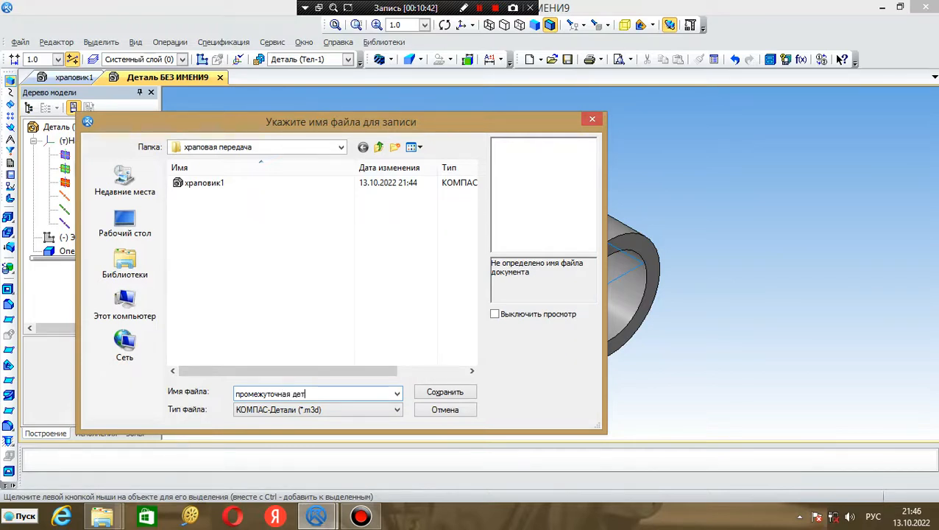
{"action": "type", "text": "али"}
{"action": "left_click", "coordinate": [445, 391]}
{"action": "left_click", "coordinate": [495, 331]}
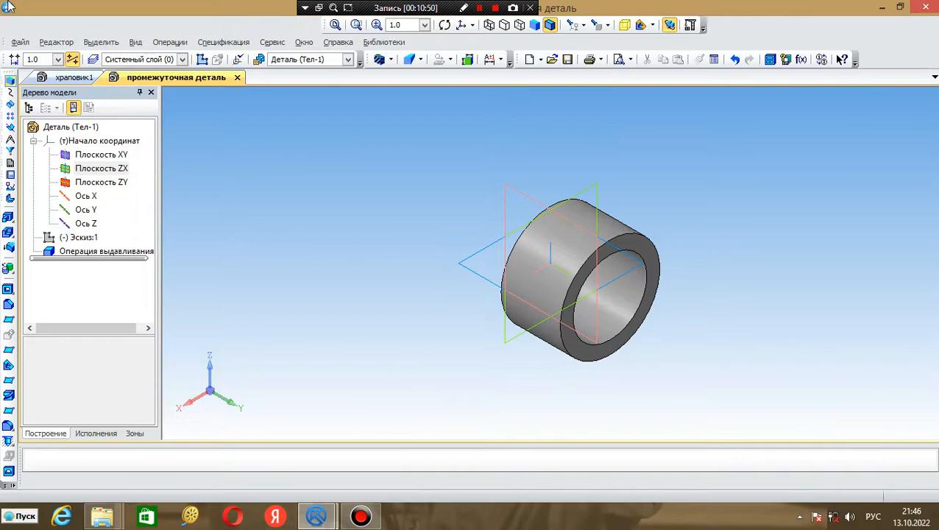
Create another new part (Деталь) document
{"action": "left_click", "coordinate": [28, 44]}
{"action": "left_click", "coordinate": [36, 59]}
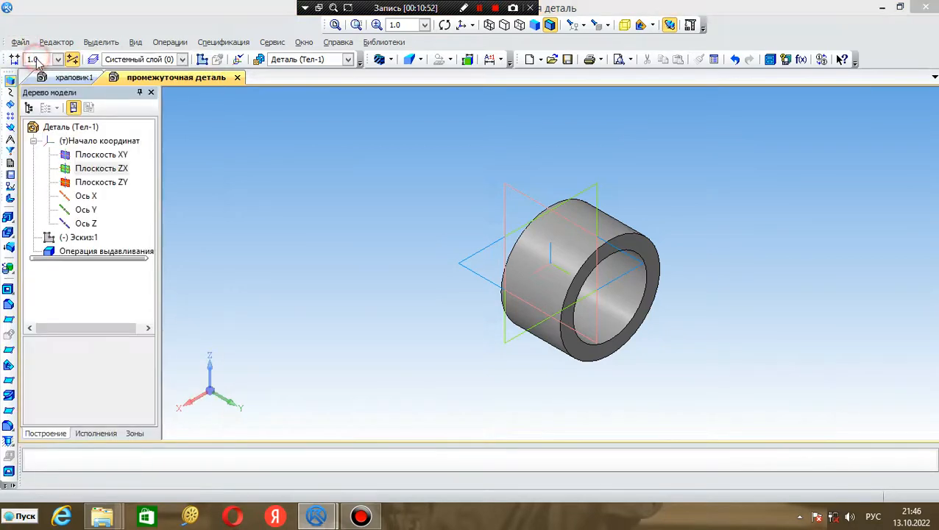
{"action": "left_click", "coordinate": [480, 353]}
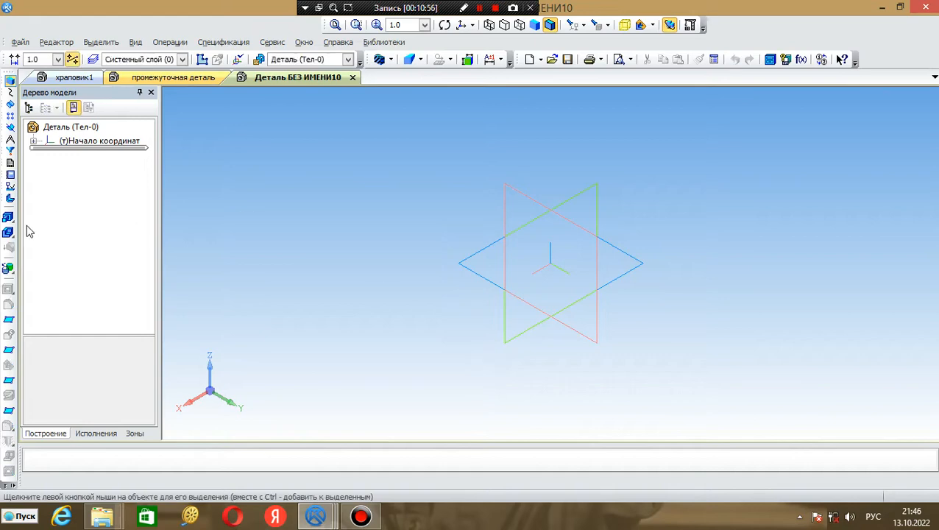
Insert the open part промежуточная деталь as a component with its base point at 0, 0, 0
{"action": "left_click", "coordinate": [9, 233]}
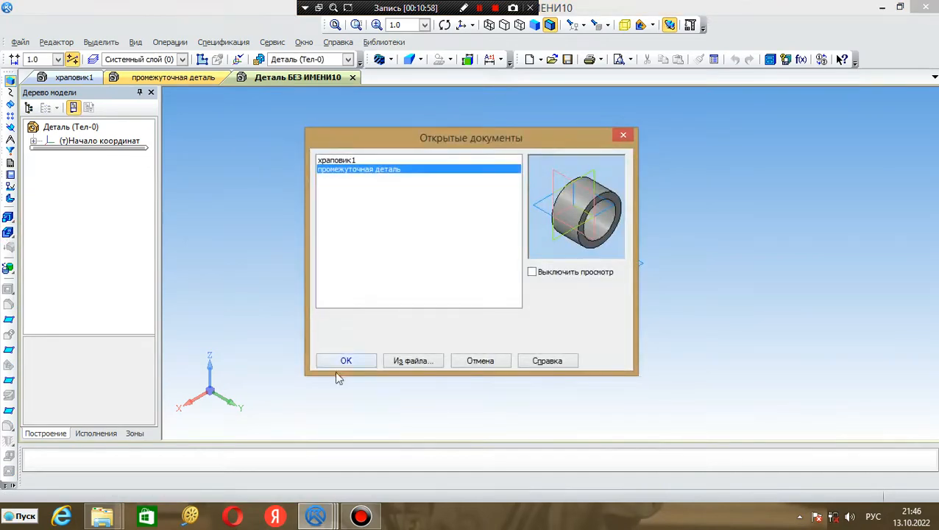
{"action": "left_click", "coordinate": [335, 360]}
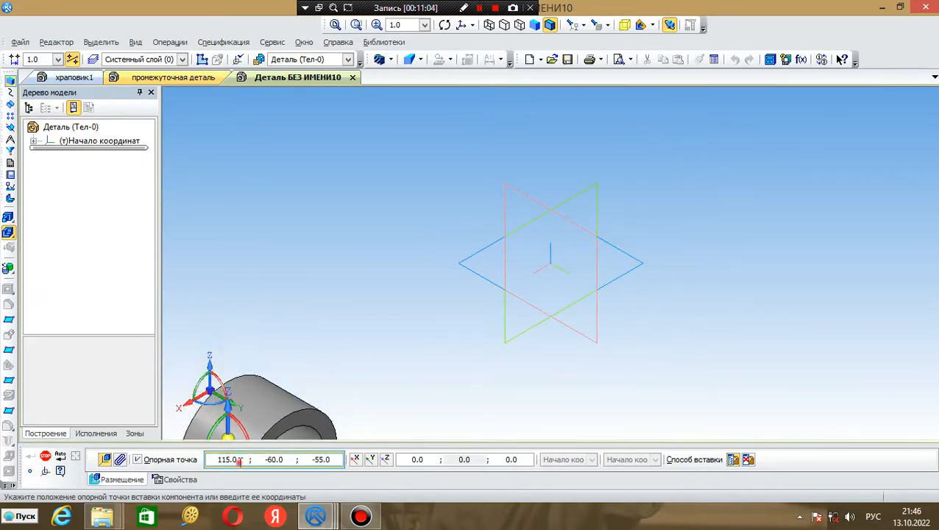
{"action": "double_click", "coordinate": [215, 461]}
{"action": "key", "text": "BackSpace"}
{"action": "type", "text": "0"}
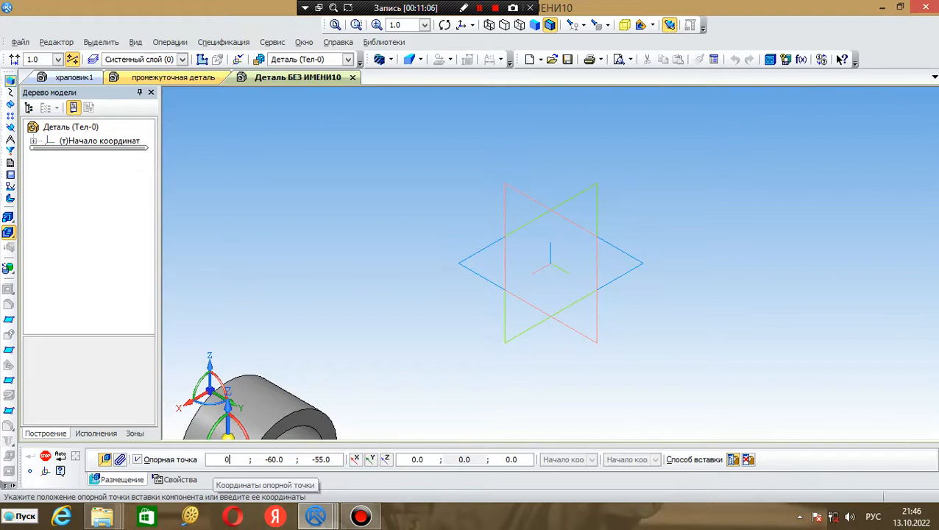
{"action": "key", "text": "Return"}
{"action": "double_click", "coordinate": [274, 459]}
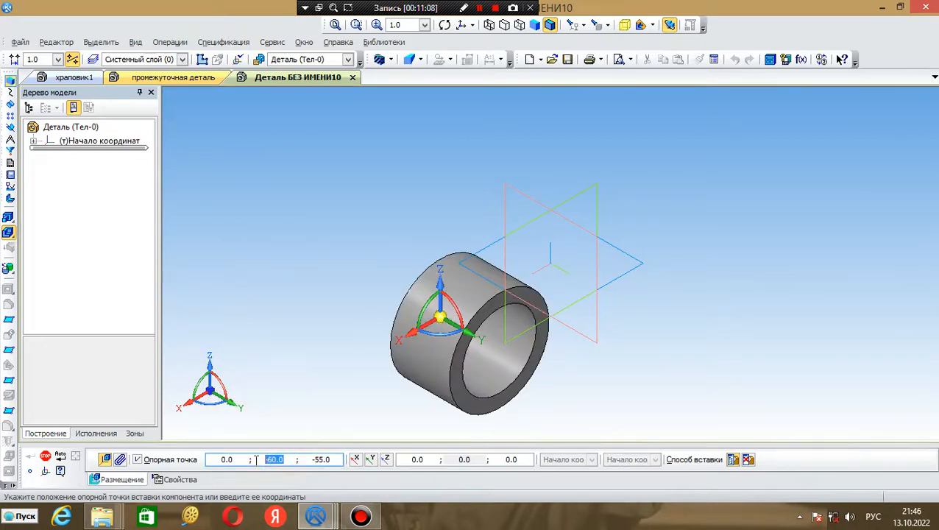
{"action": "key", "text": "BackSpace"}
{"action": "type", "text": "0"}
{"action": "key", "text": "Return"}
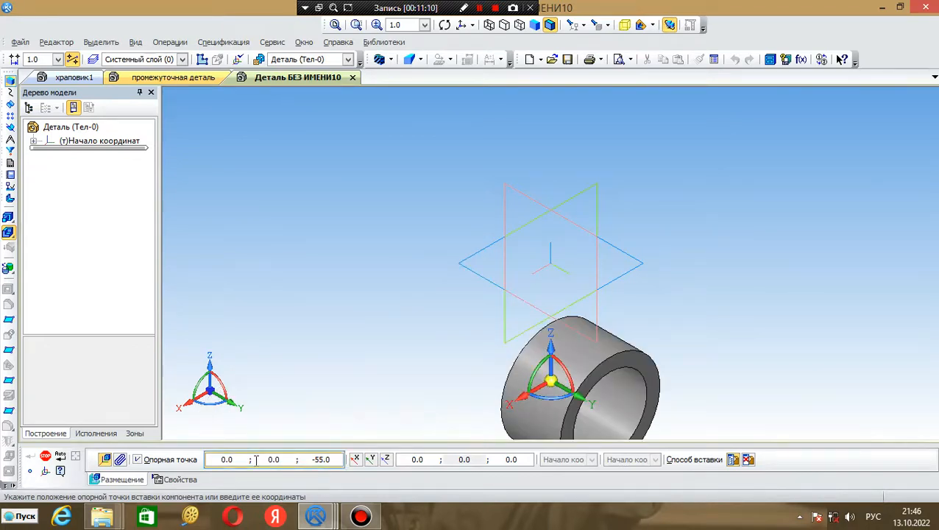
{"action": "double_click", "coordinate": [322, 460]}
{"action": "key", "text": "BackSpace"}
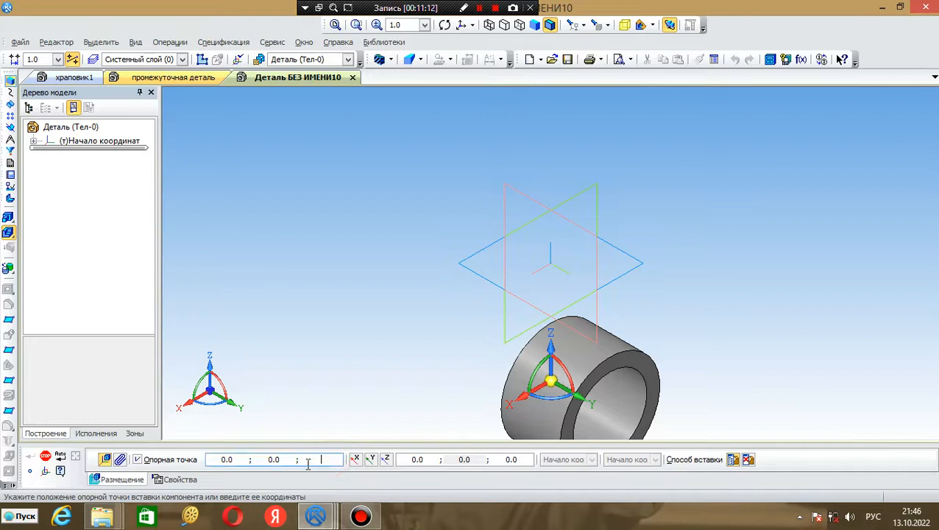
{"action": "type", "text": "0"}
{"action": "key", "text": "Return"}
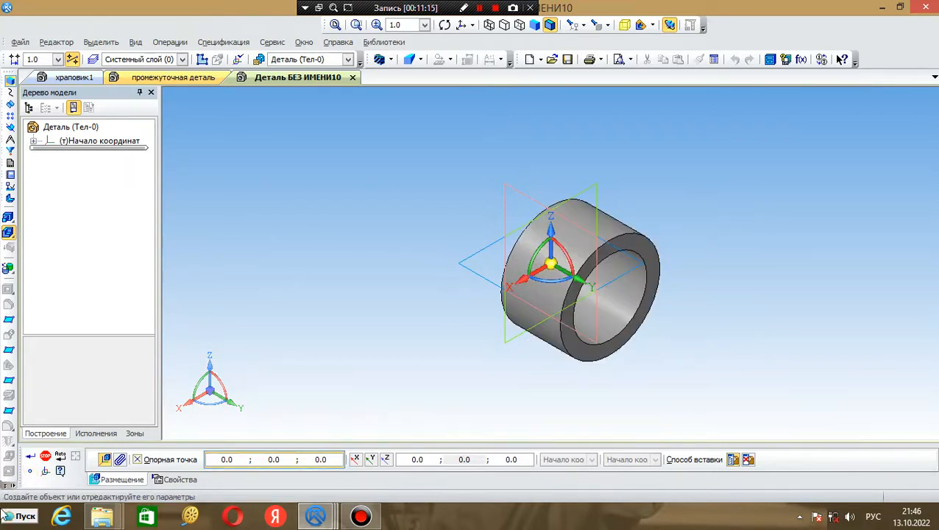
{"action": "left_click", "coordinate": [31, 460]}
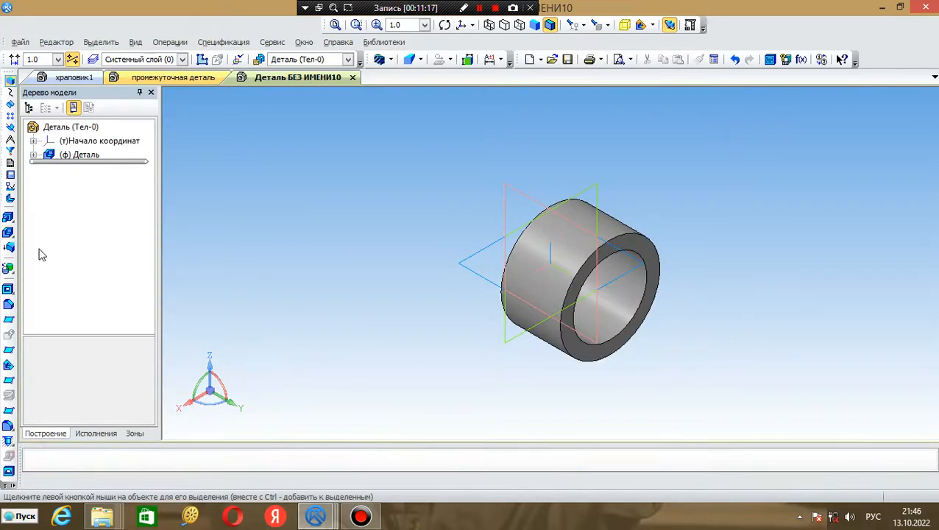
Insert the open part храповик1 as a second component with its base point at 0, 0, 0
{"action": "left_click", "coordinate": [9, 234]}
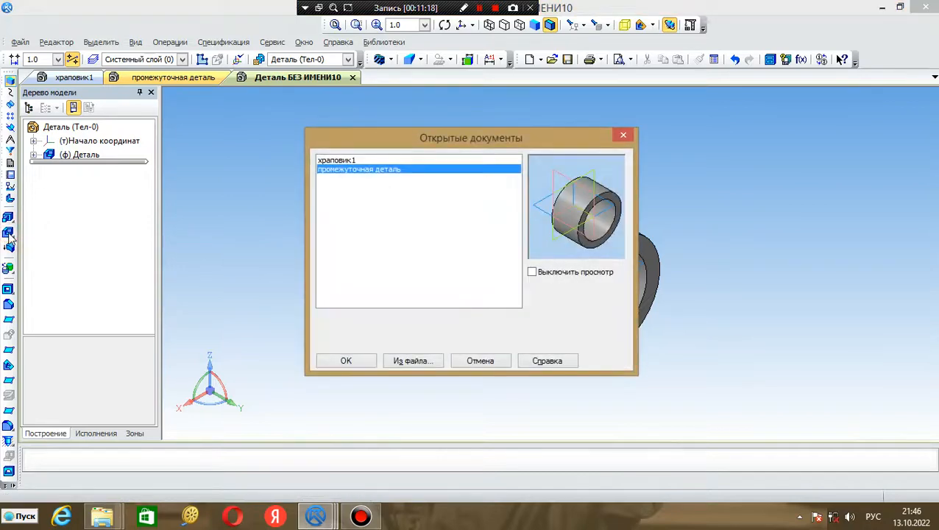
{"action": "left_click", "coordinate": [341, 161]}
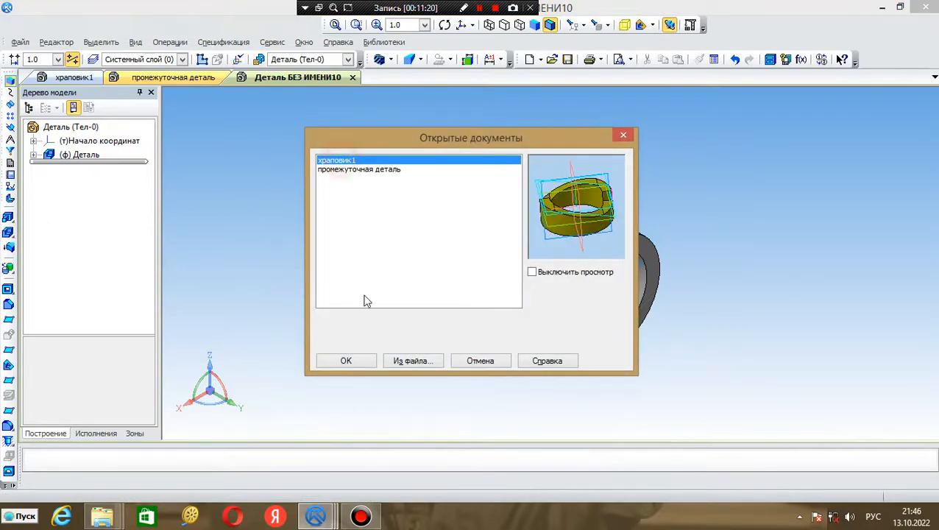
{"action": "left_click", "coordinate": [358, 361]}
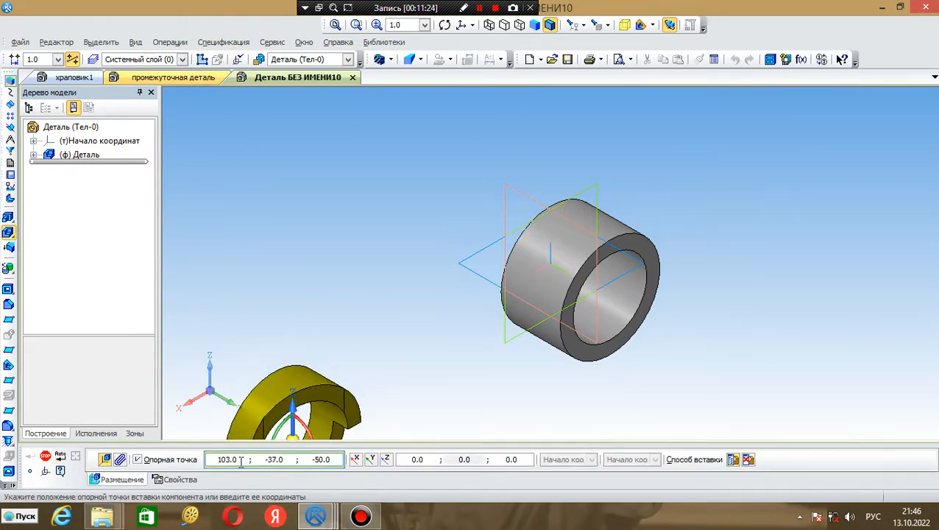
{"action": "left_click", "coordinate": [210, 460]}
{"action": "key", "text": "BackSpace"}
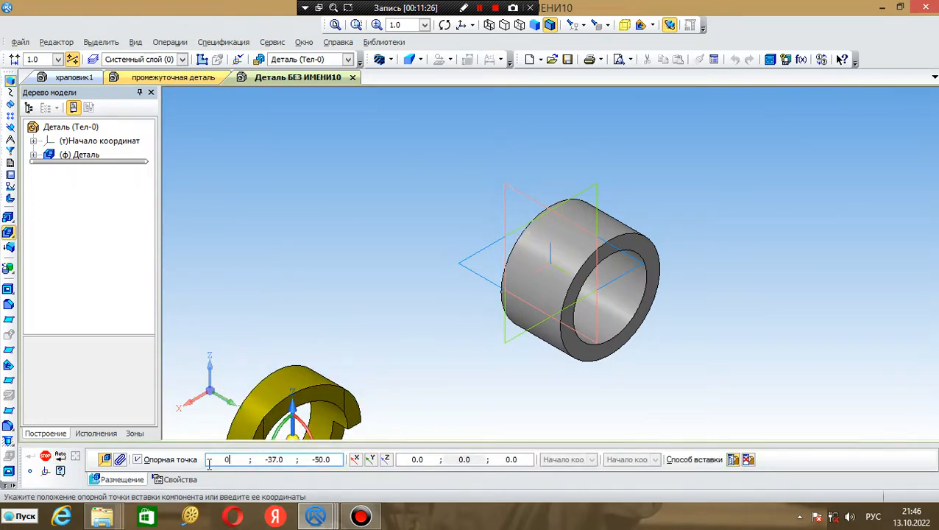
{"action": "key", "text": "Return"}
{"action": "left_click", "coordinate": [267, 460]}
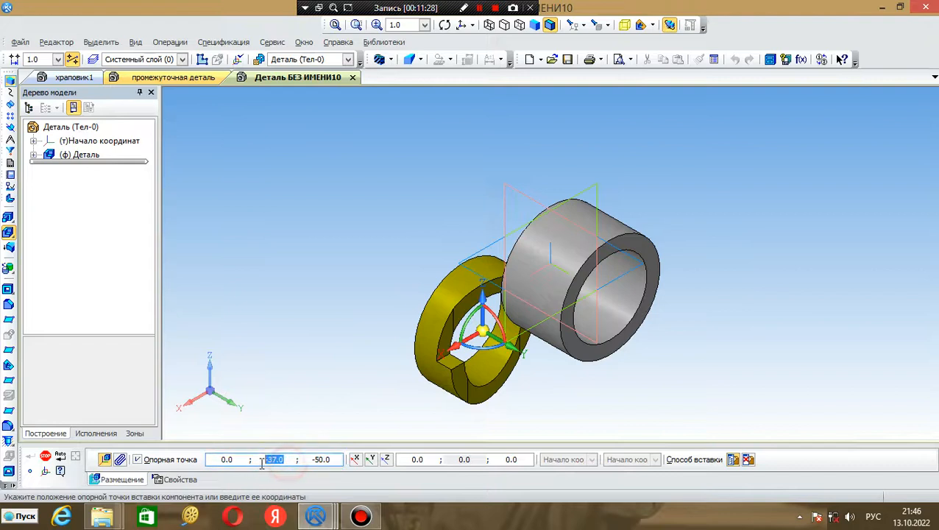
{"action": "key", "text": "BackSpace"}
{"action": "type", "text": "0"}
{"action": "key", "text": "Return"}
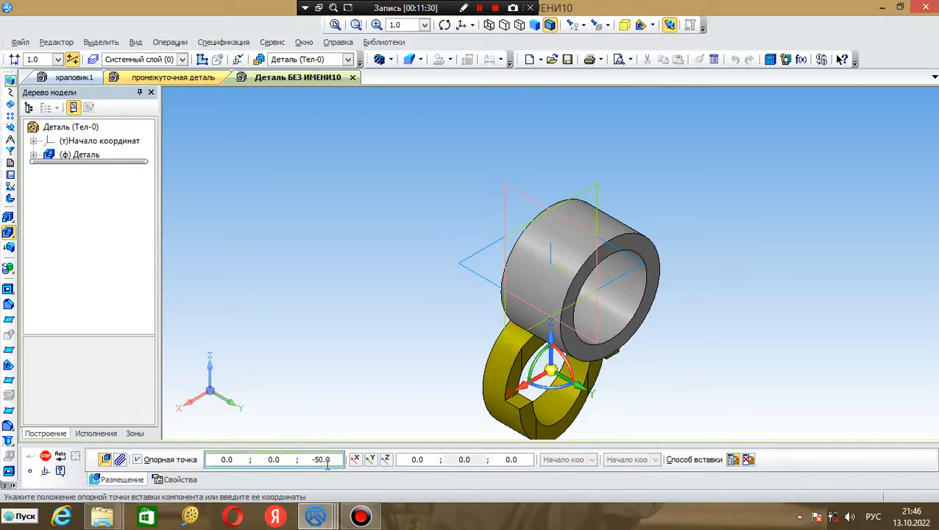
{"action": "left_click_drag", "start_coordinate": [336, 459], "coordinate": [302, 460]}
{"action": "type", "text": "0"}
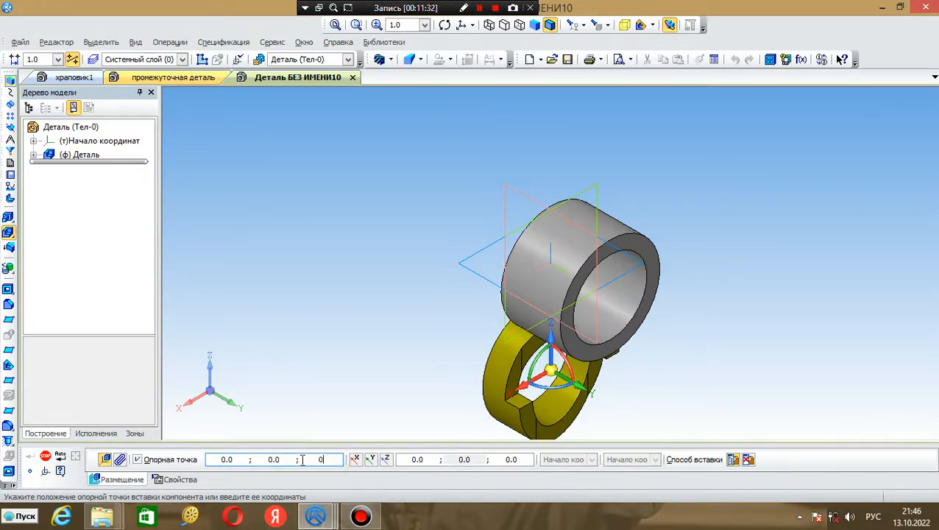
{"action": "key", "text": "Return"}
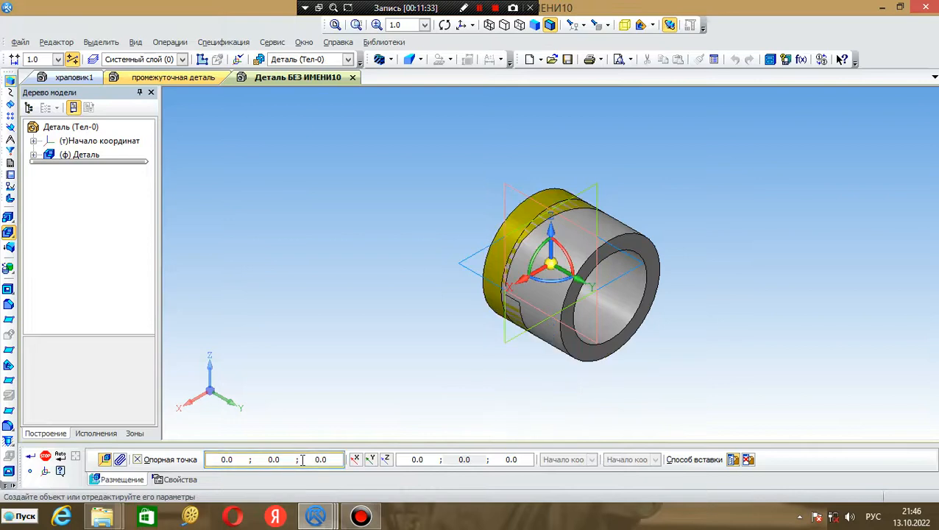
{"action": "left_click", "coordinate": [30, 457]}
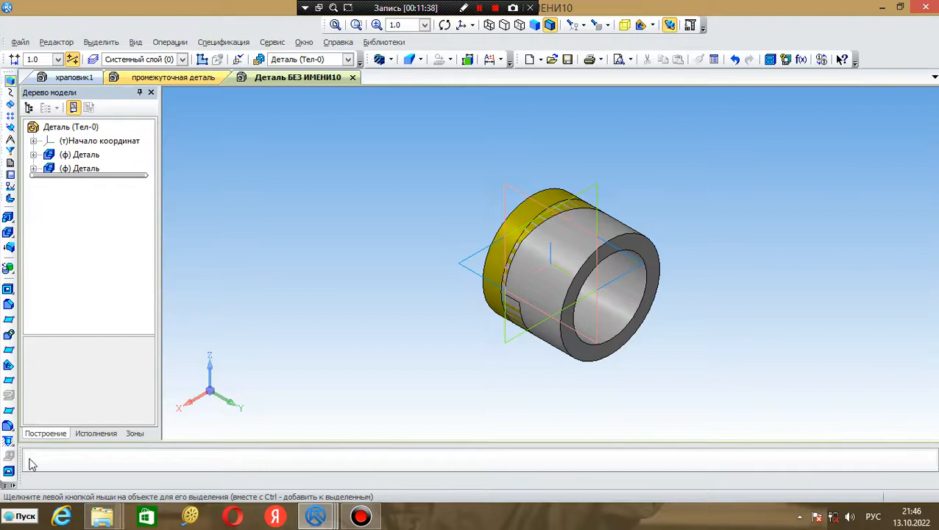
Subtract the yellow ratchet ring body from the grey sleeve body with a Boolean operation
{"action": "left_click", "coordinate": [9, 337]}
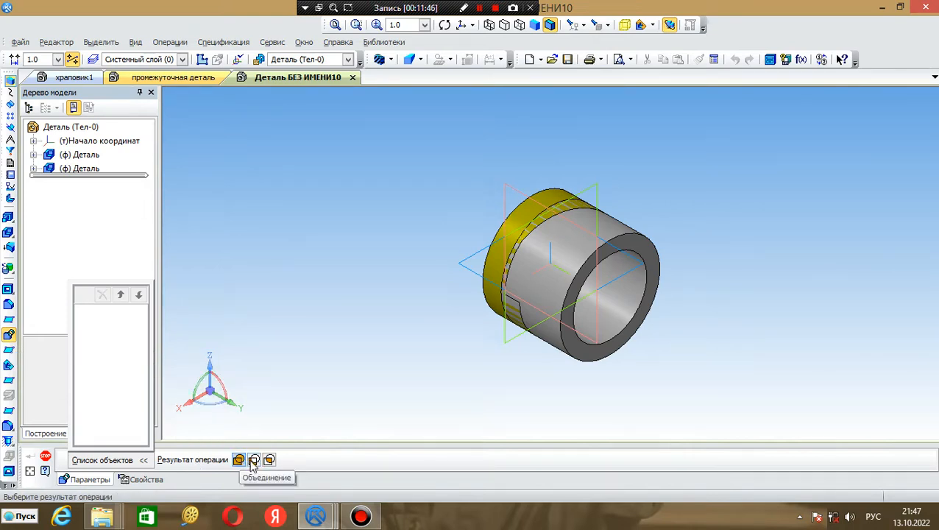
{"action": "left_click", "coordinate": [254, 460]}
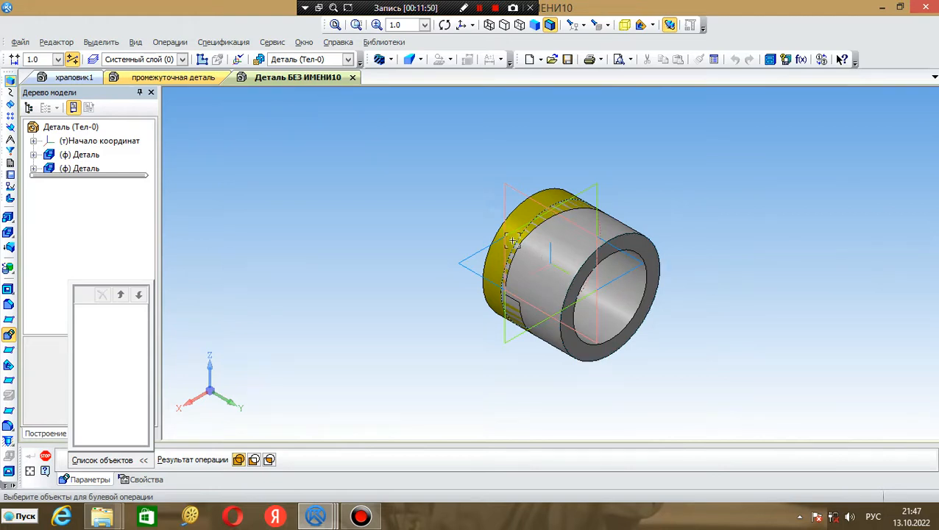
{"action": "left_click", "coordinate": [254, 460]}
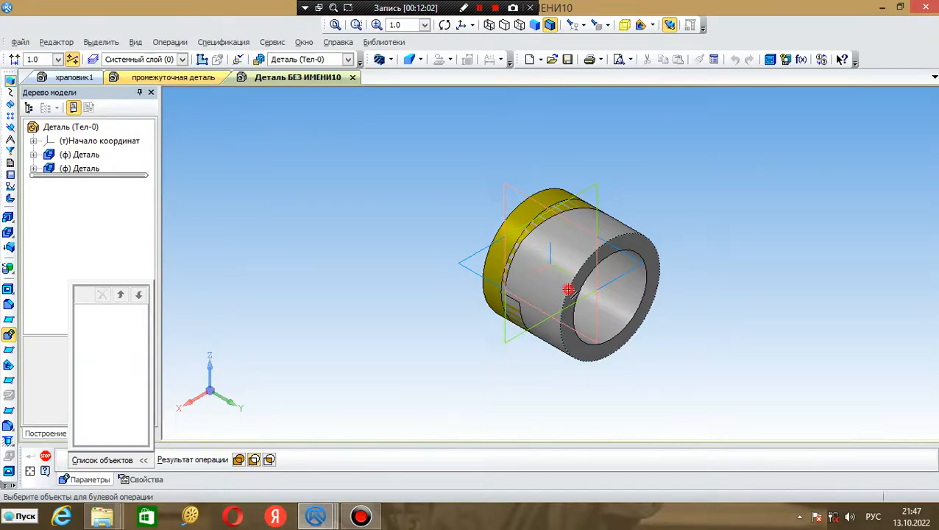
{"action": "left_click", "coordinate": [569, 291]}
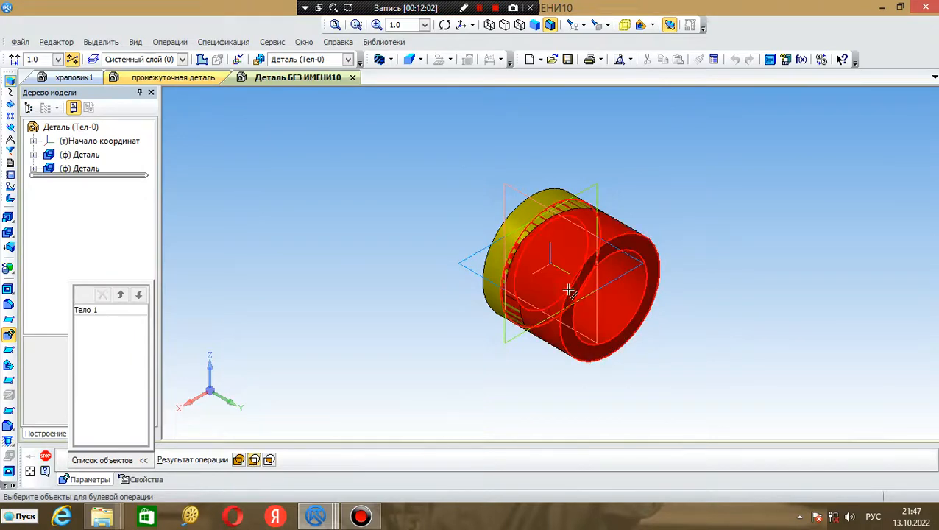
{"action": "left_click", "coordinate": [522, 224]}
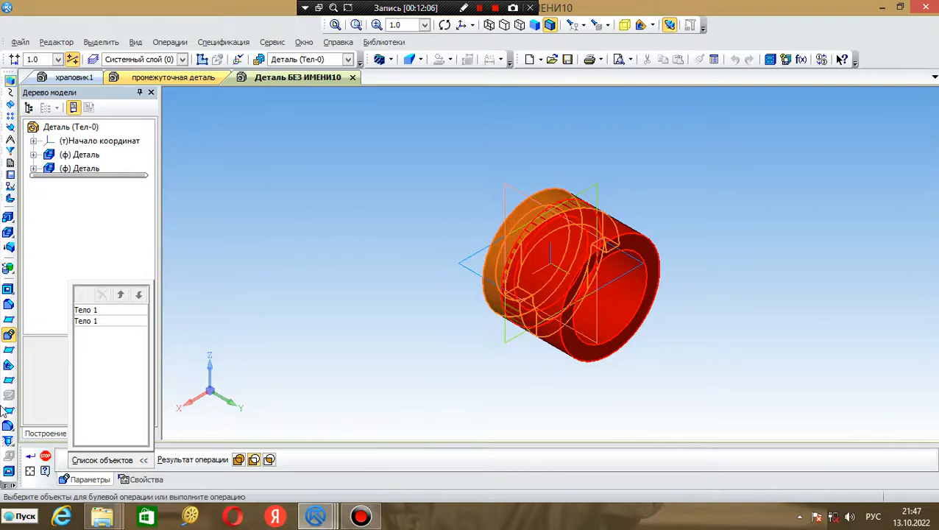
{"action": "left_click", "coordinate": [32, 459]}
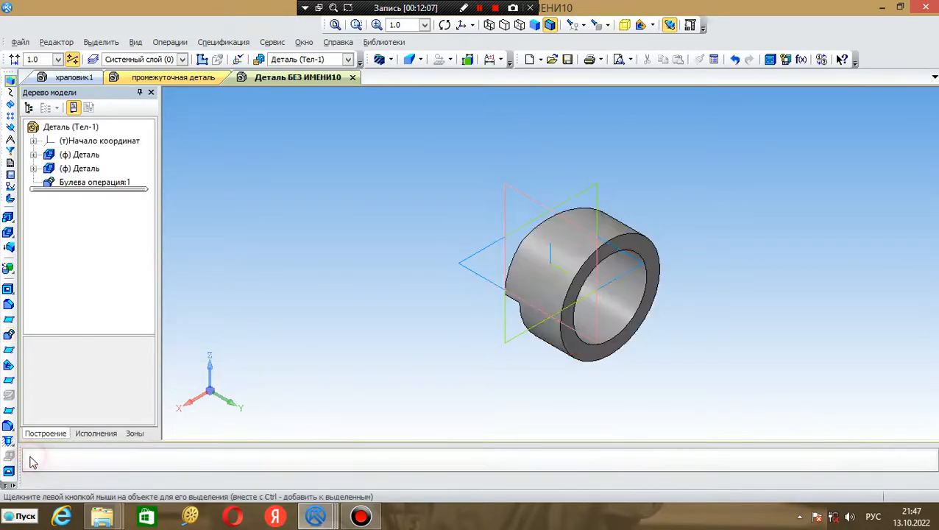
Set the whole part's colour to dark green in its model properties
{"action": "left_click", "coordinate": [134, 42]}
{"action": "left_click", "coordinate": [163, 197]}
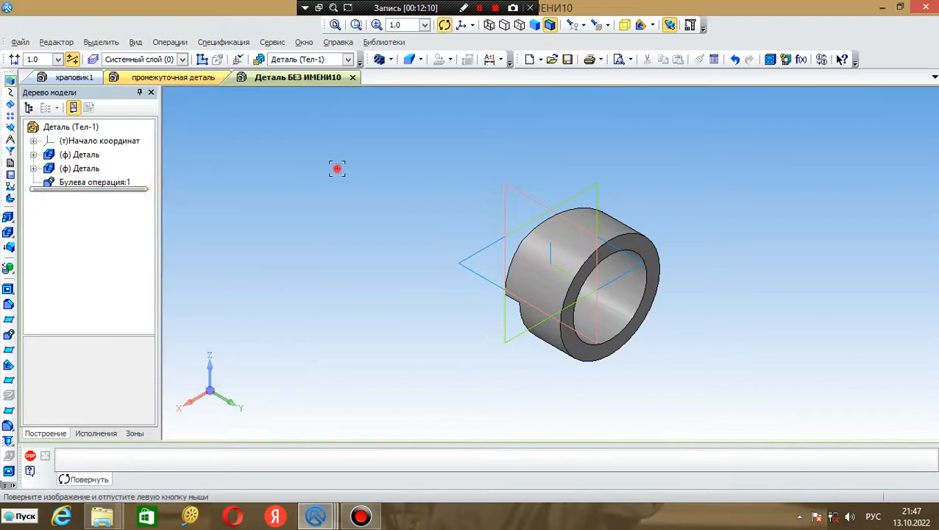
{"action": "left_click_drag", "start_coordinate": [336, 168], "coordinate": [403, 256]}
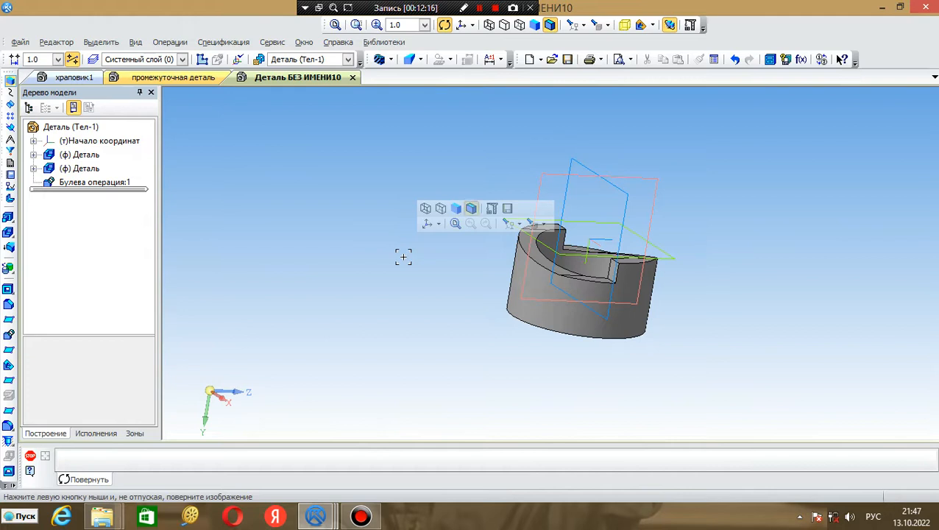
{"action": "left_click", "coordinate": [33, 127]}
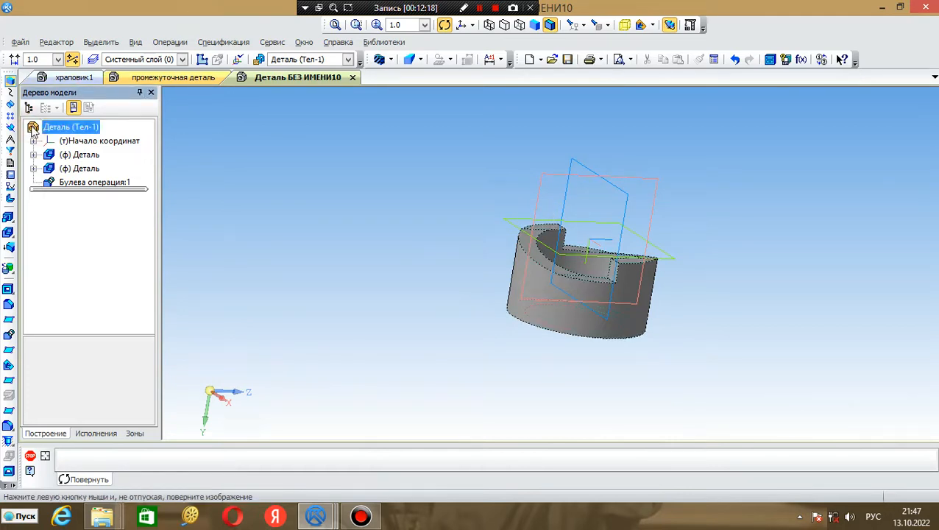
{"action": "right_click", "coordinate": [33, 128]}
{"action": "left_click", "coordinate": [48, 188]}
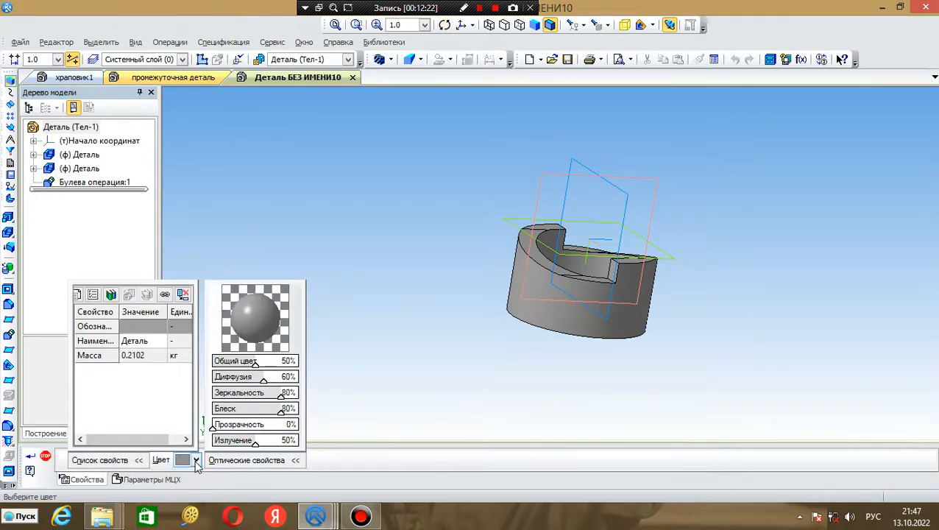
{"action": "left_click", "coordinate": [196, 460]}
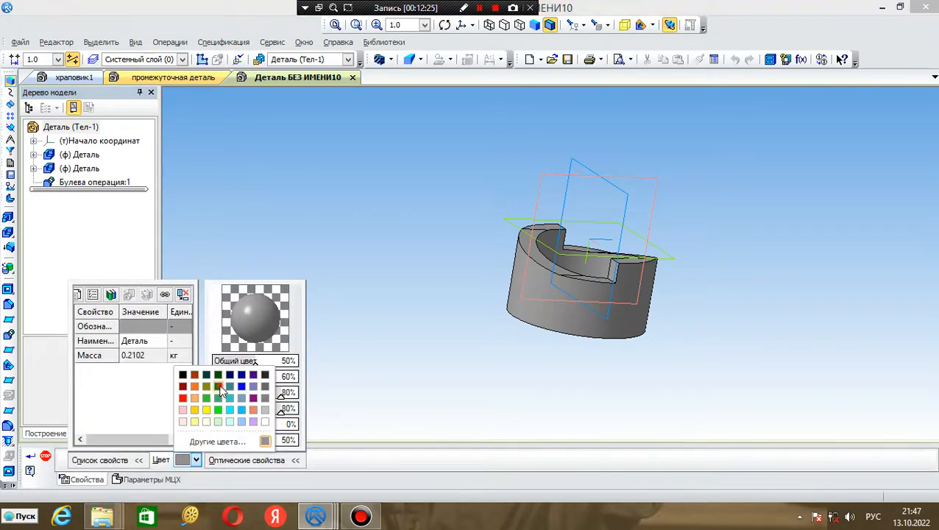
{"action": "left_click", "coordinate": [219, 388]}
{"action": "left_click", "coordinate": [30, 457]}
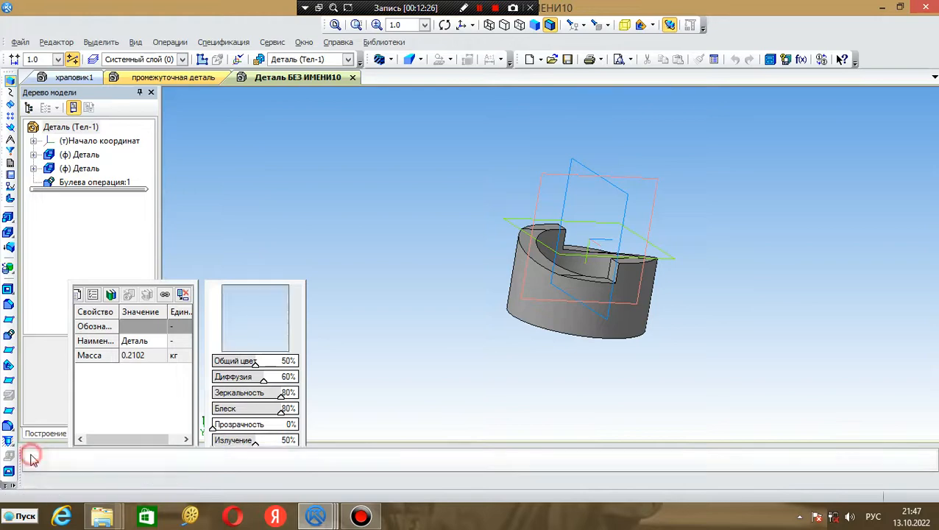
Save the green part as храповик2 in the храповая передача folder, accepting the document information
{"action": "left_click", "coordinate": [136, 42]}
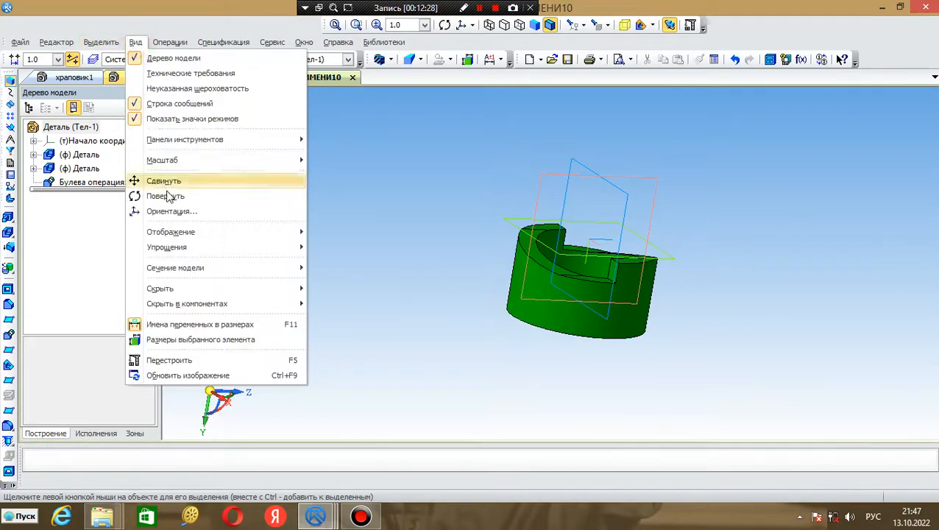
{"action": "left_click", "coordinate": [168, 196]}
{"action": "left_click_drag", "start_coordinate": [438, 163], "coordinate": [415, 170]}
{"action": "left_click_drag", "start_coordinate": [319, 220], "coordinate": [322, 216]}
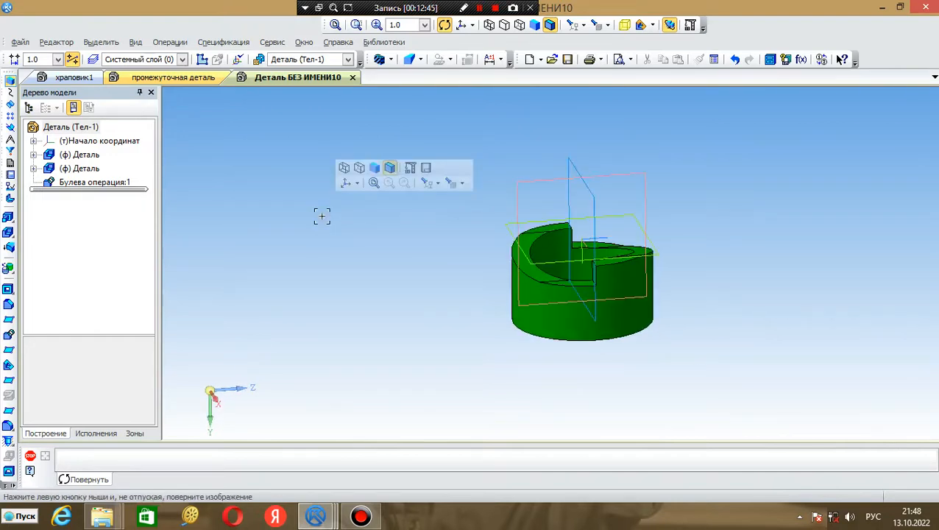
{"action": "left_click", "coordinate": [19, 42]}
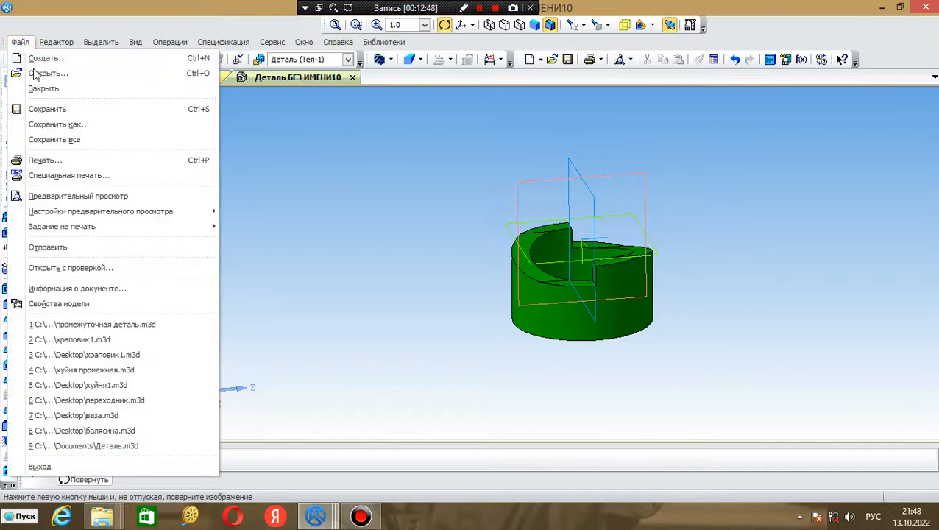
{"action": "left_click", "coordinate": [59, 123]}
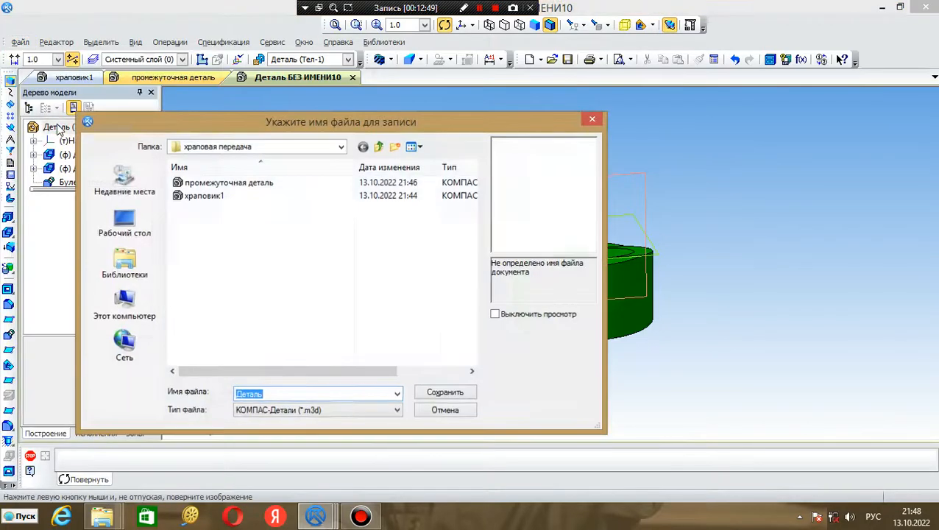
{"action": "left_click", "coordinate": [270, 394]}
{"action": "type", "text": "храпови"}
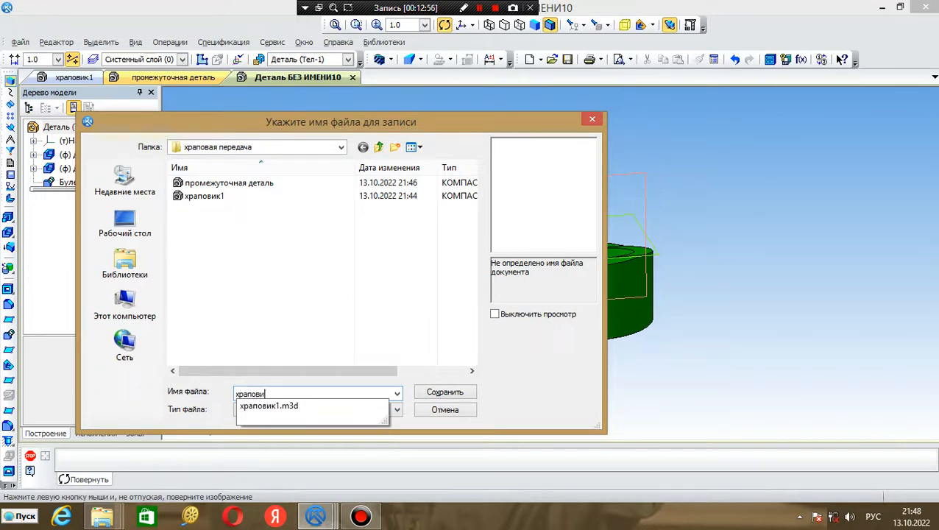
{"action": "type", "text": "к2"}
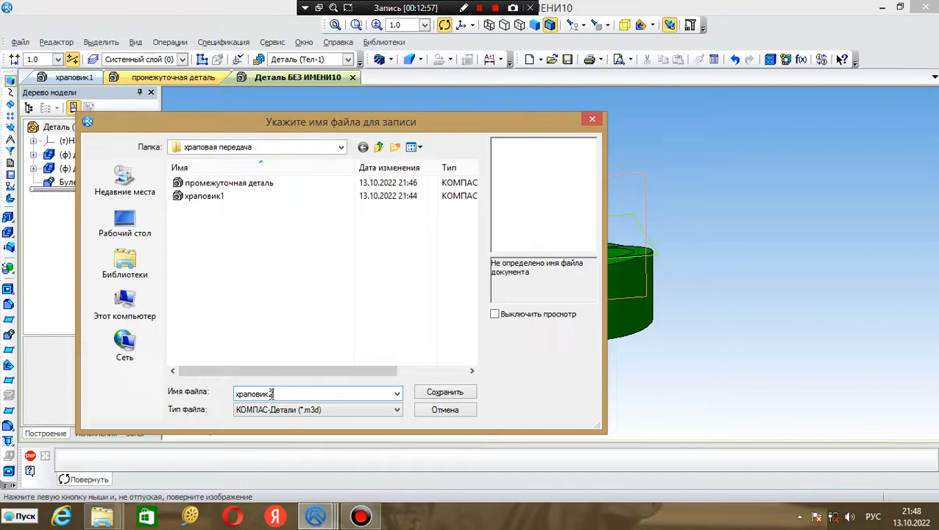
{"action": "left_click", "coordinate": [439, 394]}
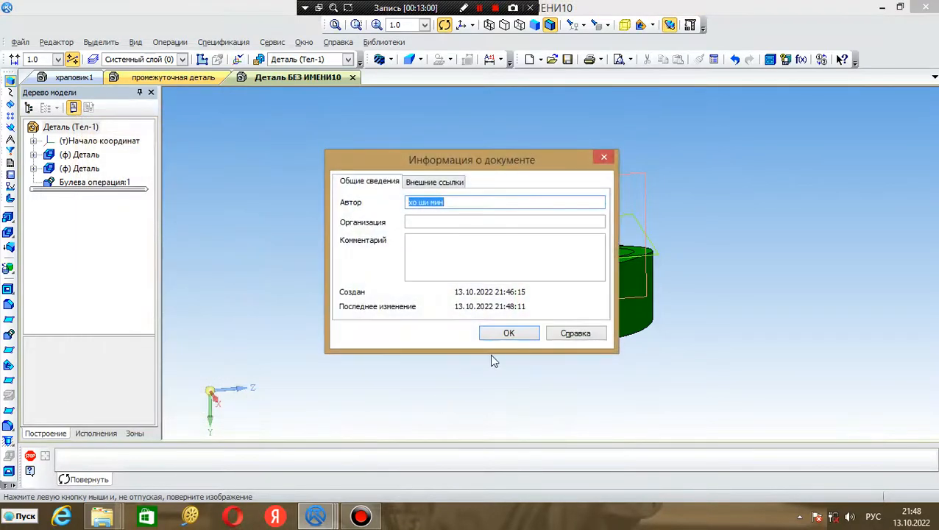
{"action": "left_click", "coordinate": [507, 335]}
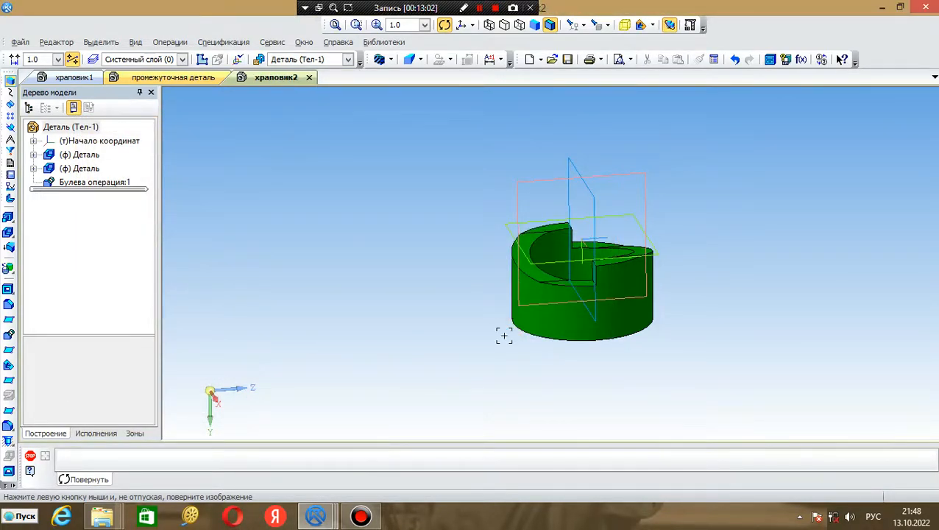
Create a new assembly (Сборка) document
{"action": "left_click", "coordinate": [20, 42]}
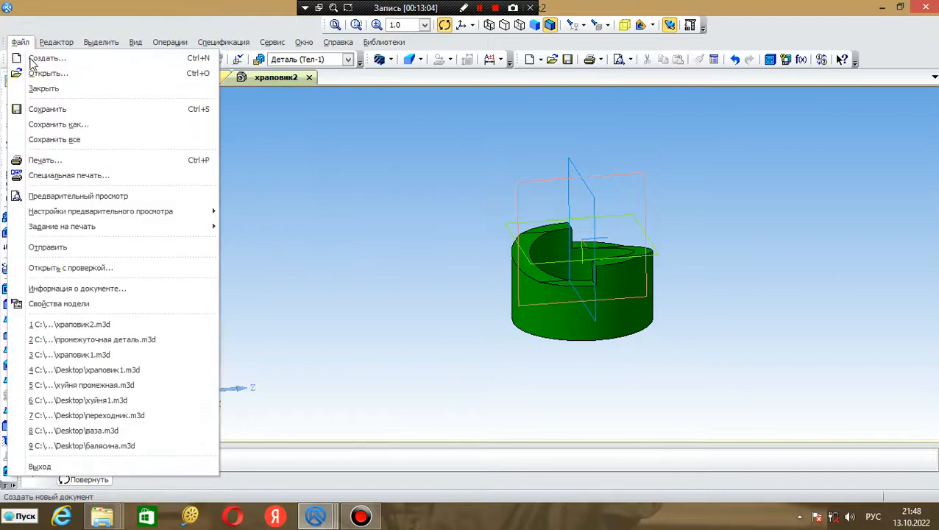
{"action": "left_click", "coordinate": [44, 58]}
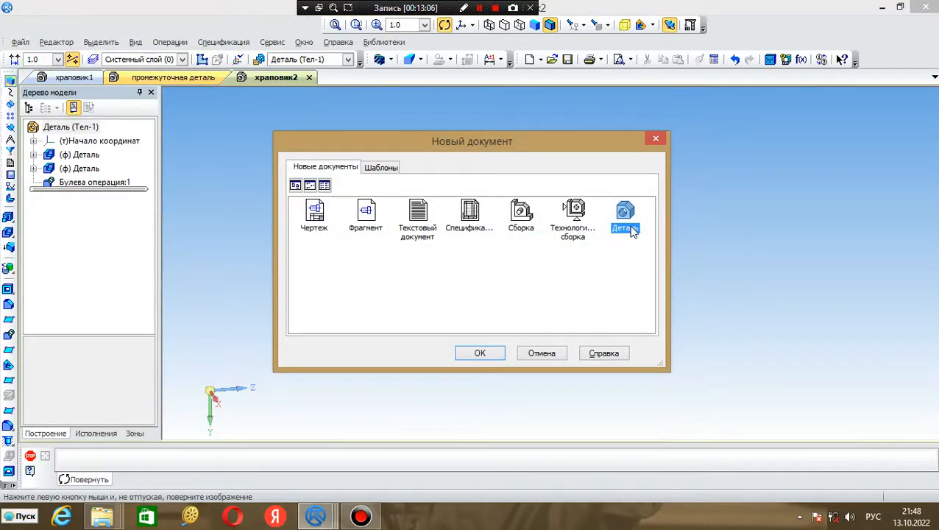
{"action": "left_click", "coordinate": [522, 214]}
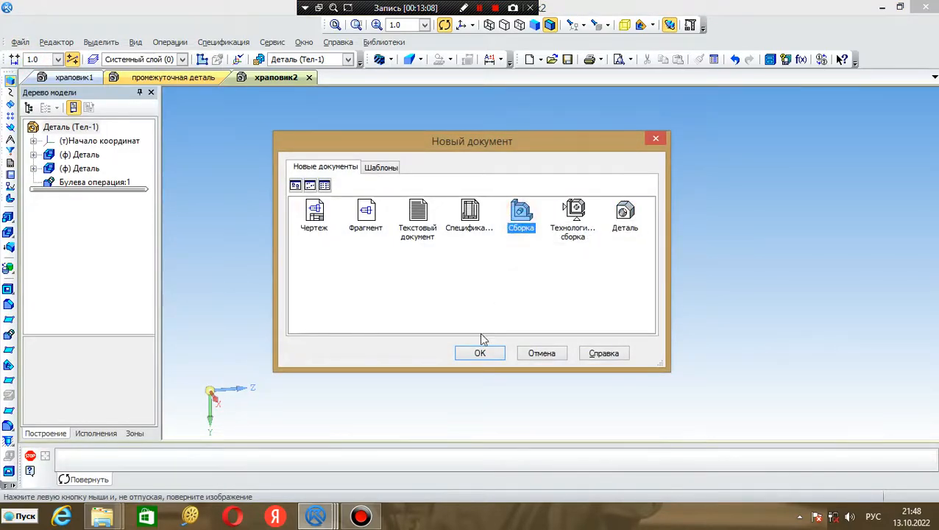
{"action": "left_click", "coordinate": [478, 352]}
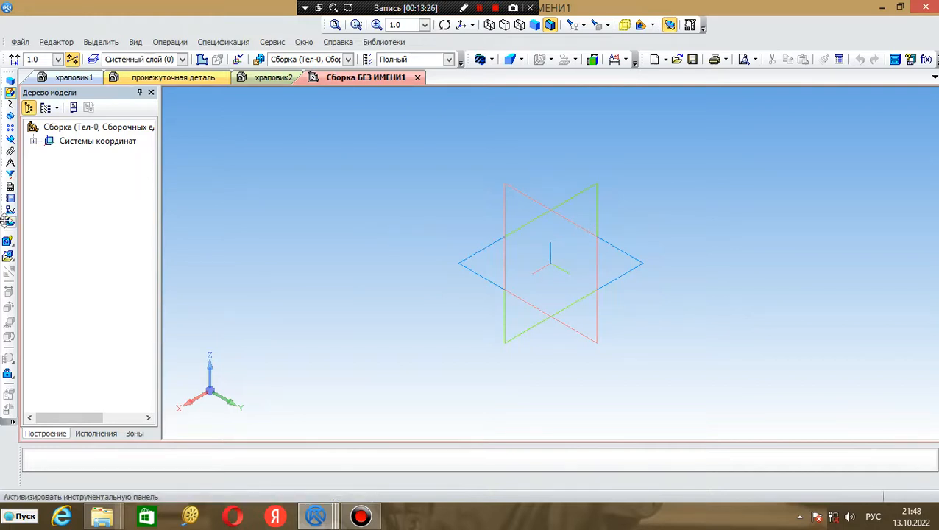
Choose the open part храповик1 as the first component to insert into the assembly
{"action": "left_click", "coordinate": [9, 258]}
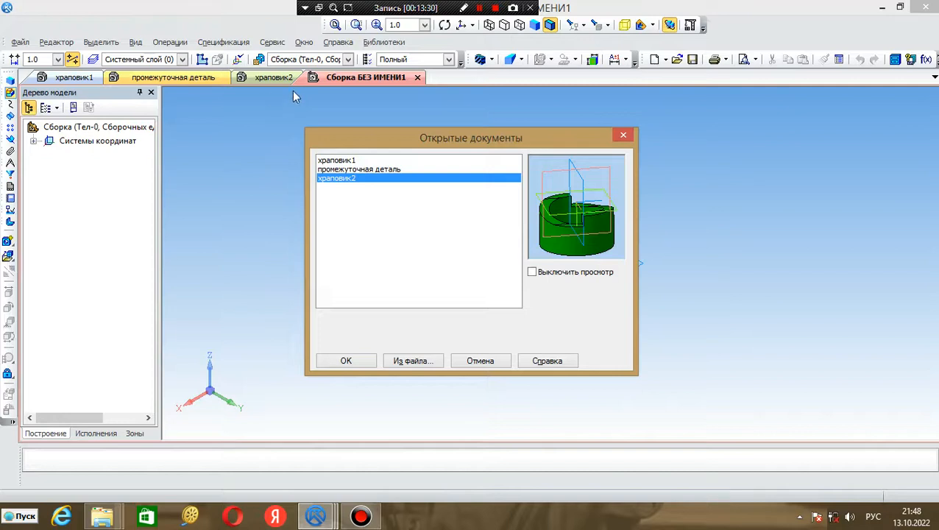
{"action": "left_click", "coordinate": [335, 160]}
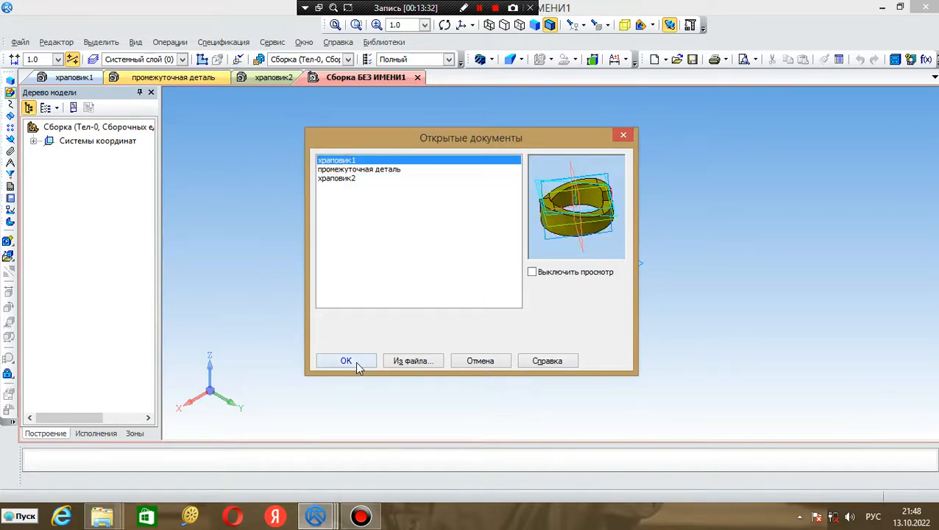
{"action": "left_click", "coordinate": [346, 360]}
Try to set the insertion point of the храповик1 component to 0, 0, 0
{"action": "left_click", "coordinate": [240, 460]}
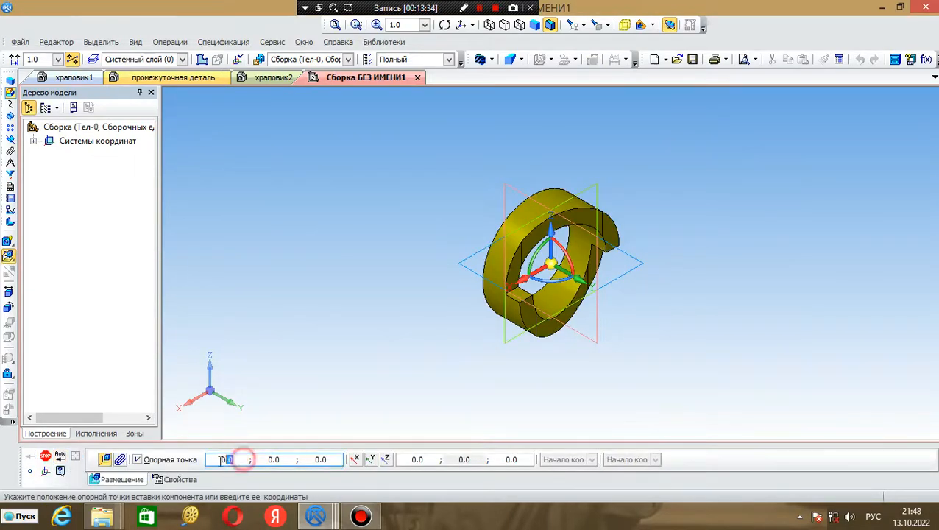
{"action": "key", "text": "BackSpace"}
{"action": "type", "text": "0"}
{"action": "key", "text": "Return"}
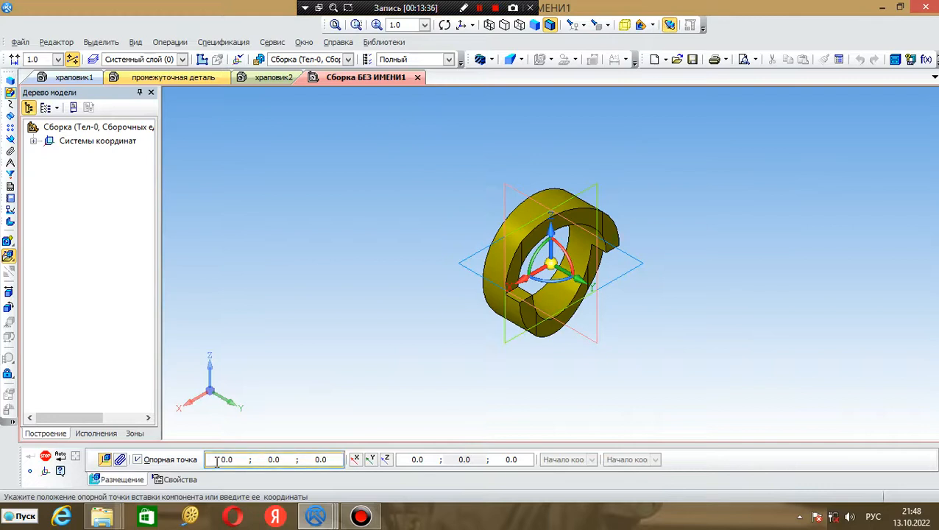
{"action": "left_click_drag", "start_coordinate": [286, 462], "coordinate": [266, 462]}
{"action": "key", "text": "BackSpace"}
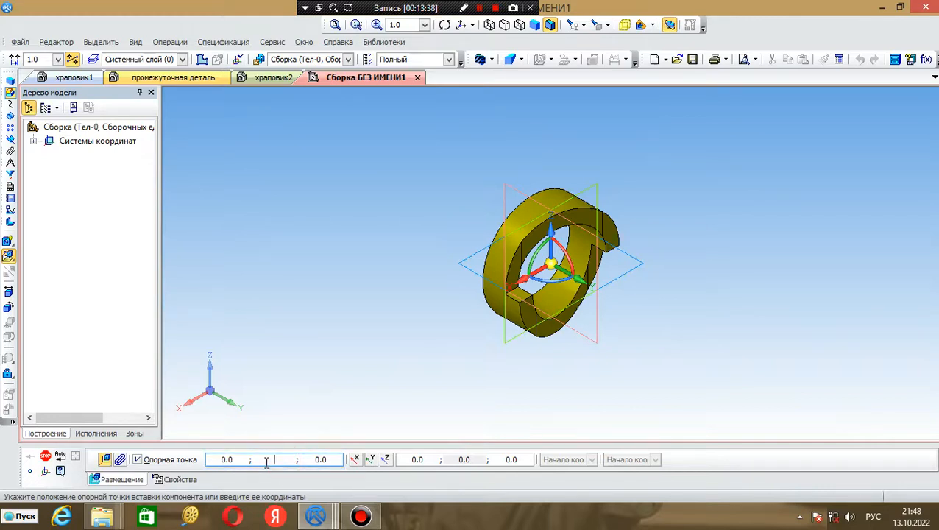
{"action": "key", "text": "Return"}
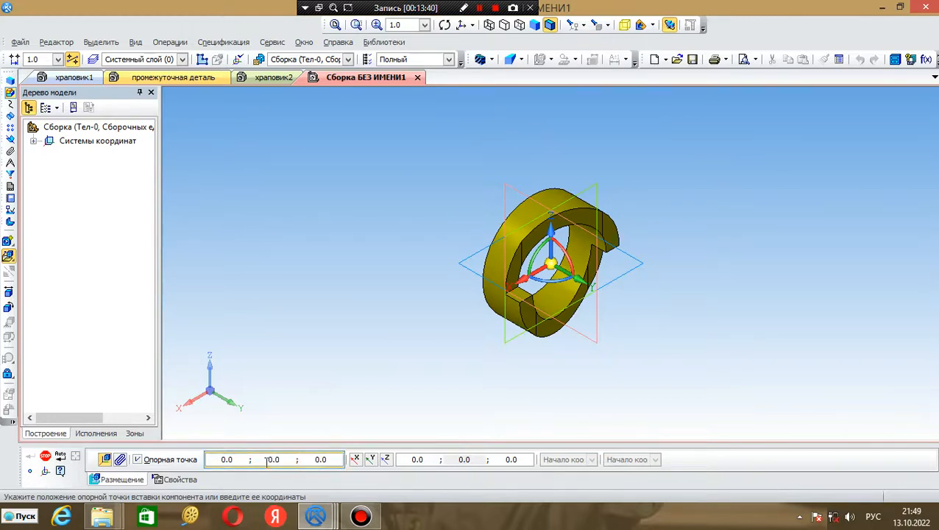
{"action": "left_click", "coordinate": [336, 456]}
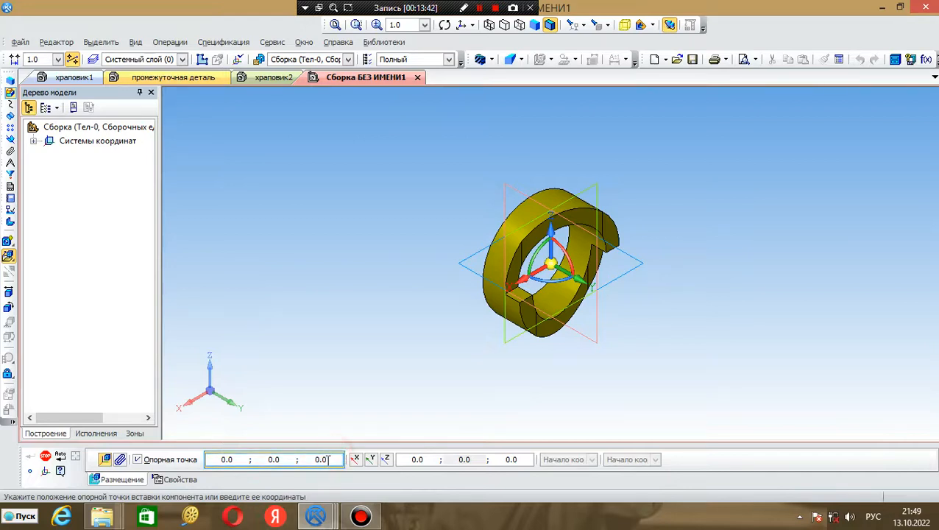
{"action": "left_click_drag", "start_coordinate": [326, 459], "coordinate": [313, 460]}
{"action": "key", "text": "BackSpace"}
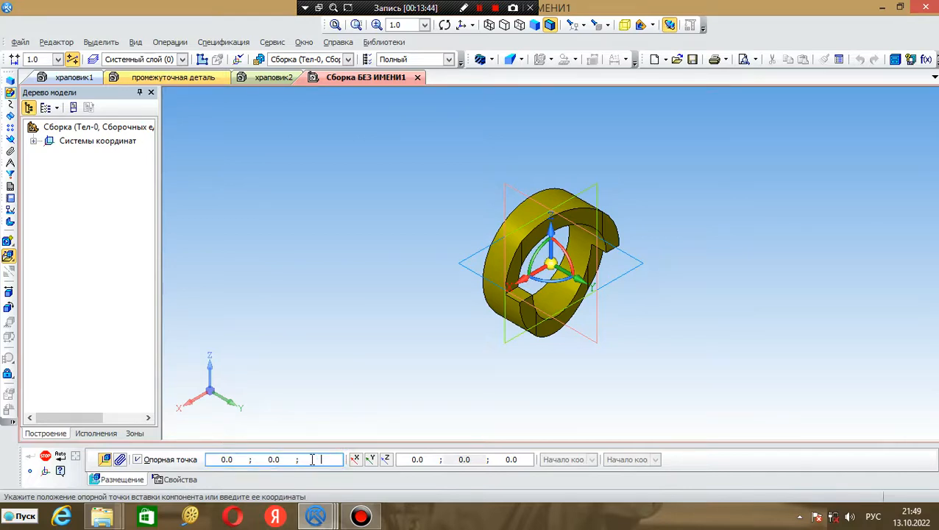
{"action": "type", "text": "0"}
{"action": "key", "text": "Return"}
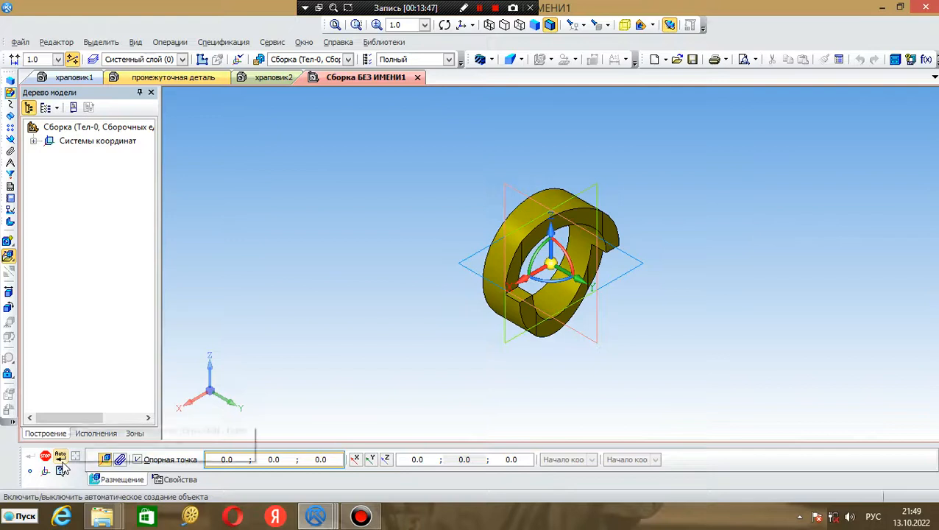
Retry entering 0 for each of the three base-point coordinates of the храповик1 component
{"action": "left_click_drag", "start_coordinate": [241, 459], "coordinate": [219, 457]}
{"action": "type", "text": "0"}
{"action": "key", "text": "Return"}
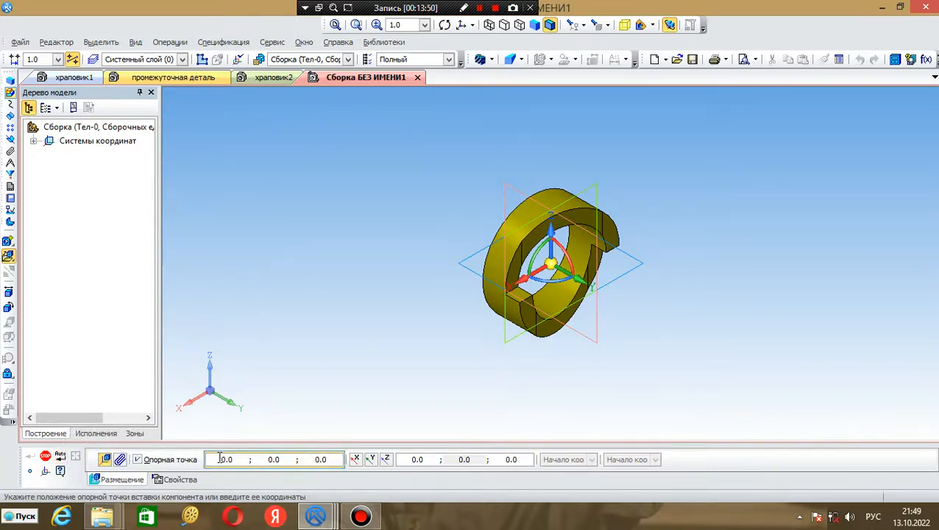
{"action": "left_click_drag", "start_coordinate": [281, 458], "coordinate": [264, 461]}
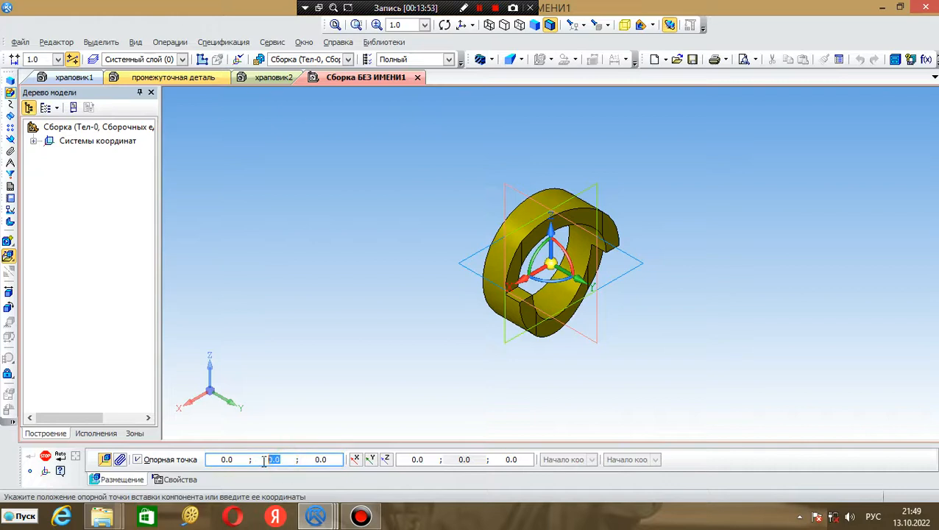
{"action": "key", "text": "BackSpace"}
{"action": "type", "text": "0"}
{"action": "key", "text": "Return"}
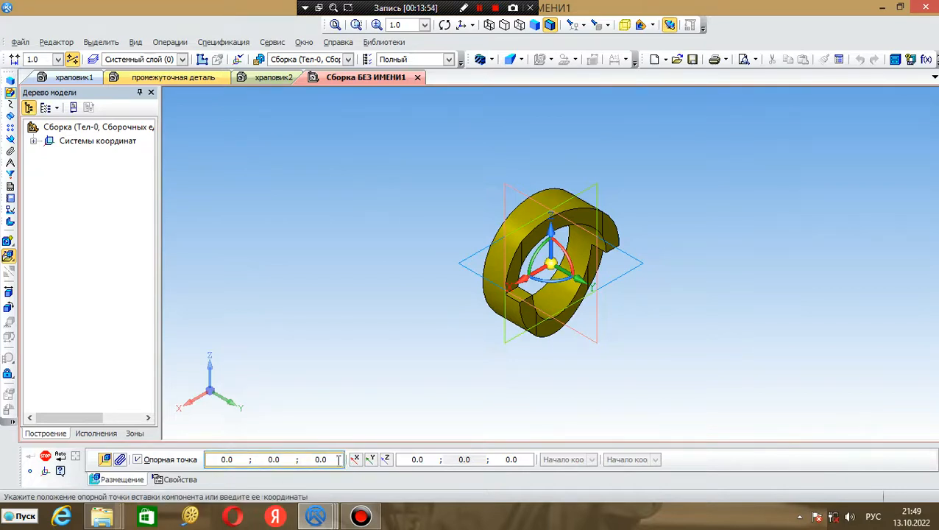
{"action": "left_click_drag", "start_coordinate": [327, 459], "coordinate": [312, 462]}
{"action": "key", "text": "BackSpace"}
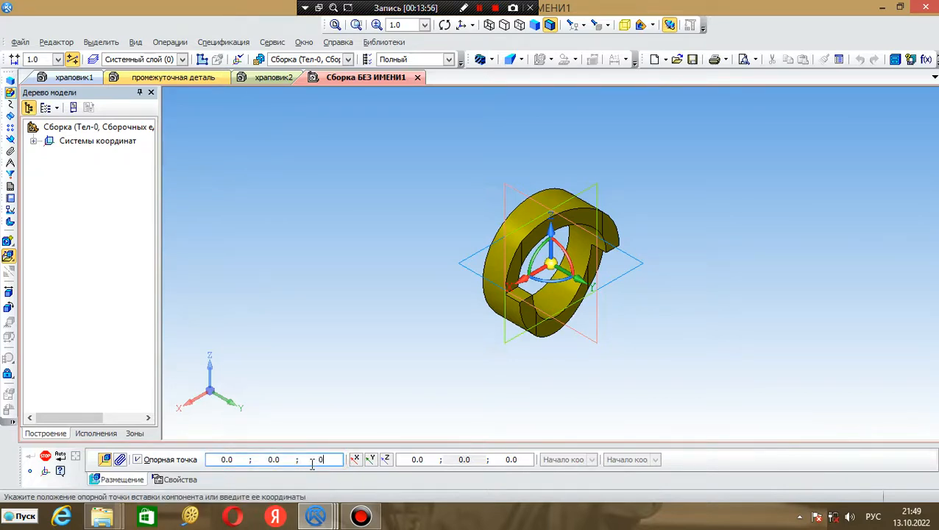
{"action": "key", "text": "Return"}
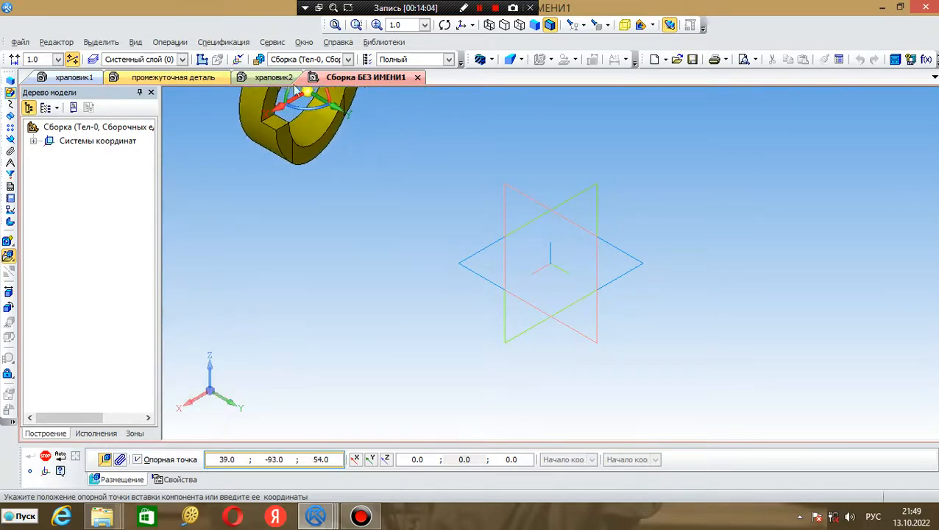
End the active rotate command in the храповик2 document, check the other open parts for running commands, and return to the assembly
{"action": "left_click", "coordinate": [278, 78]}
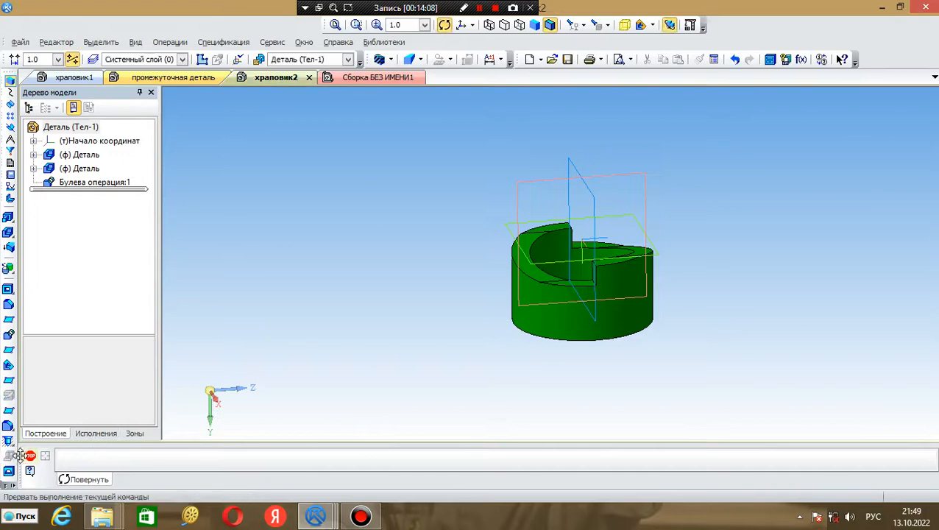
{"action": "left_click", "coordinate": [28, 456]}
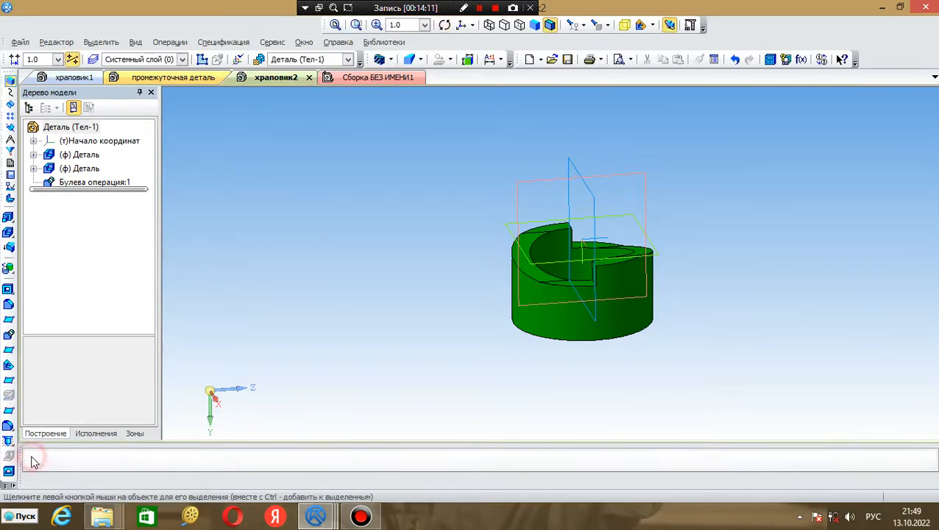
{"action": "left_click", "coordinate": [78, 78]}
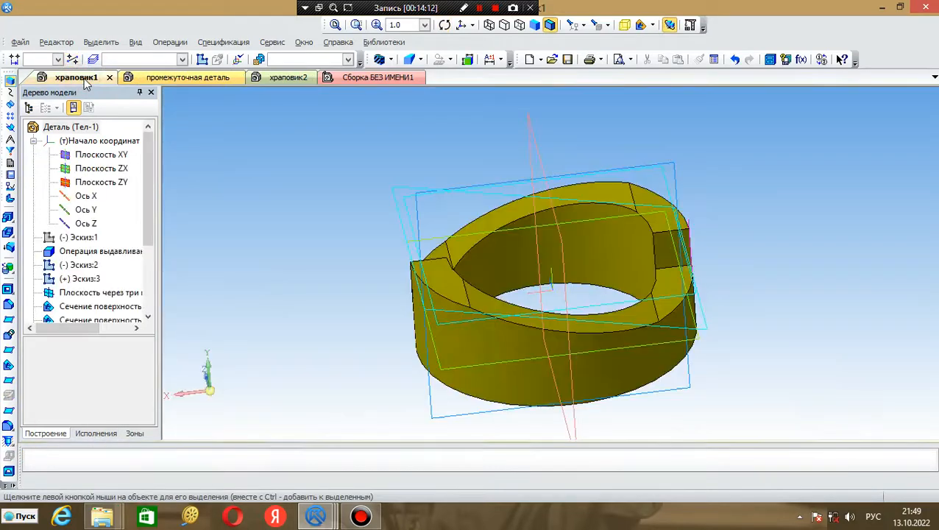
{"action": "left_click", "coordinate": [170, 78]}
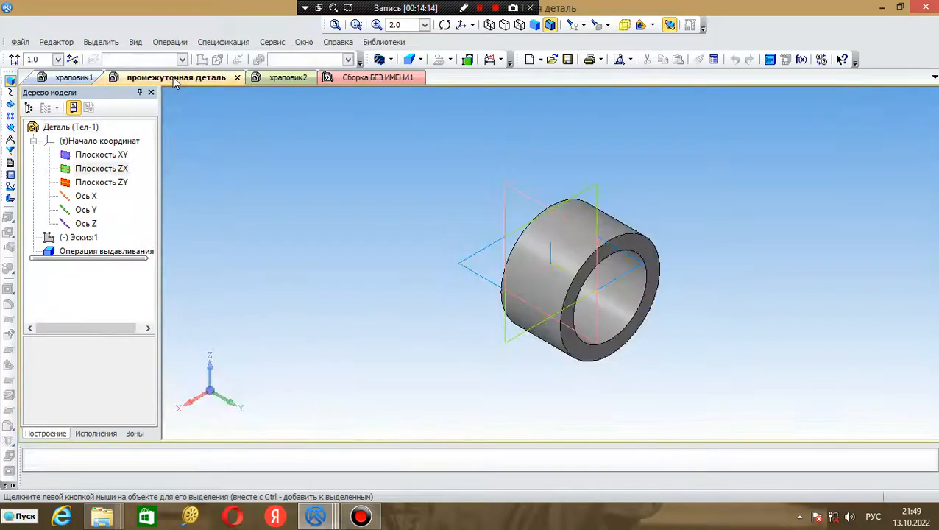
{"action": "left_click", "coordinate": [269, 79]}
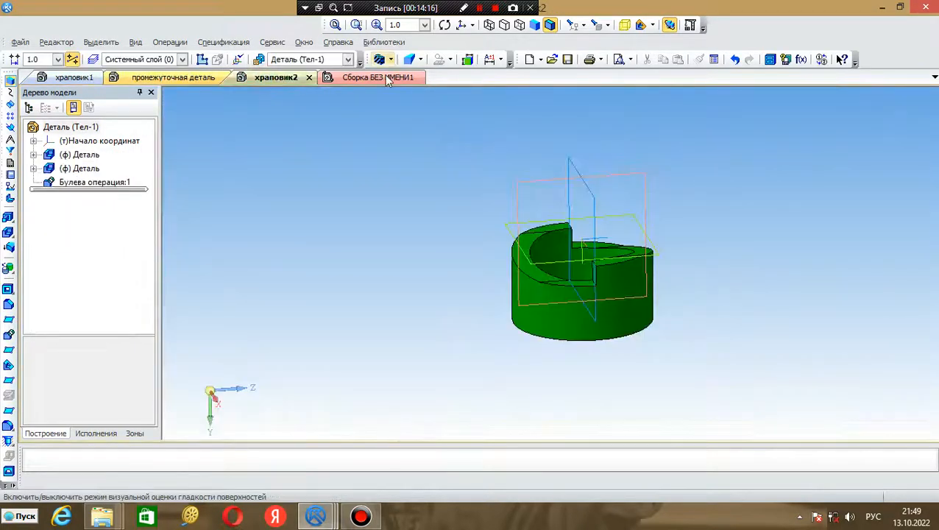
{"action": "left_click", "coordinate": [387, 78]}
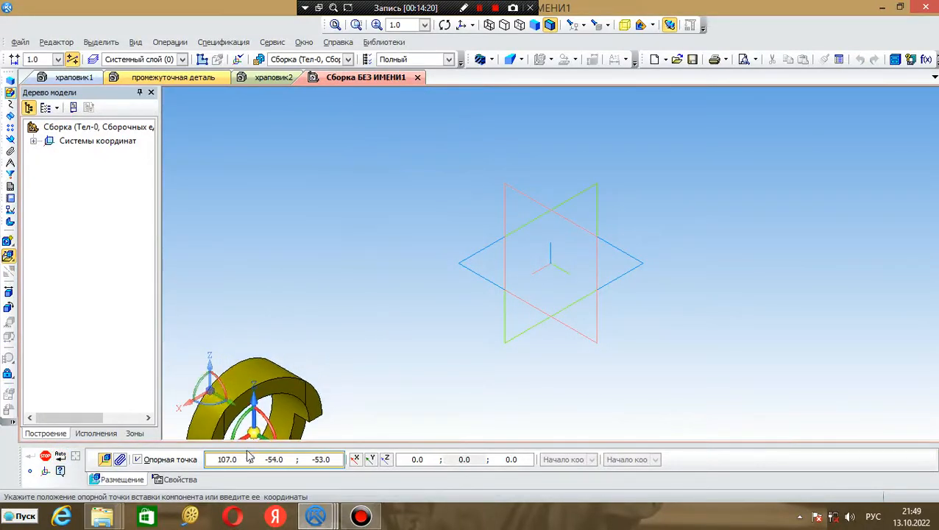
Set the base point of храповик1 to 0, 0, 0 and create the component in the assembly
{"action": "left_click", "coordinate": [209, 460]}
{"action": "key", "text": "BackSpace"}
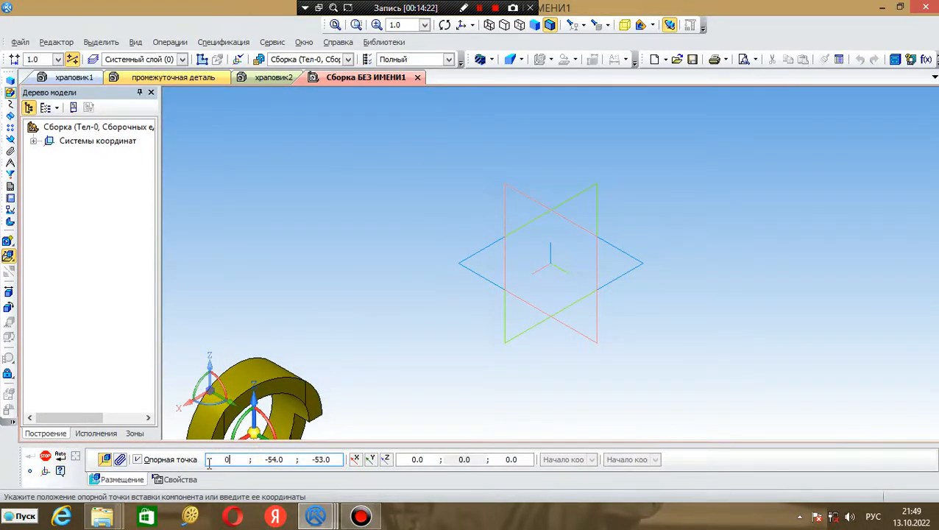
{"action": "type", "text": "0"}
{"action": "key", "text": "Return"}
{"action": "left_click_drag", "start_coordinate": [285, 461], "coordinate": [259, 462]}
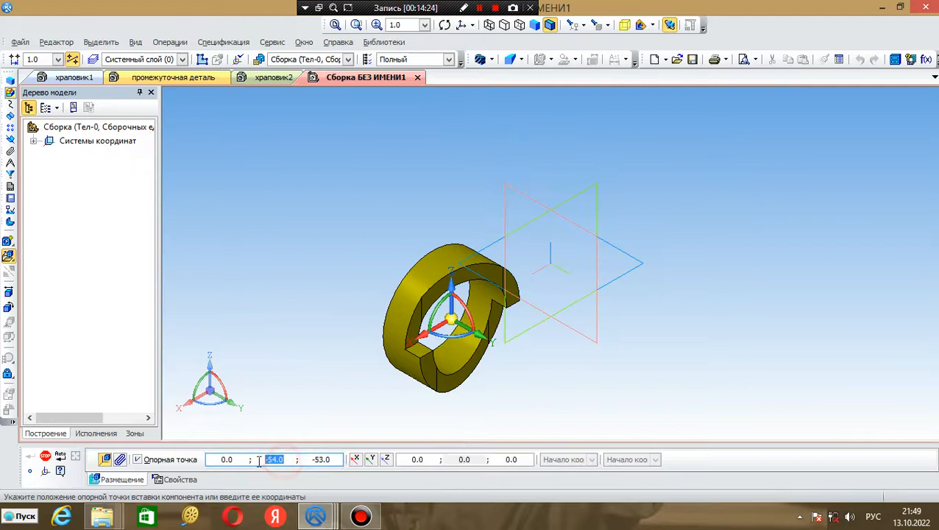
{"action": "type", "text": "0"}
{"action": "key", "text": "Return"}
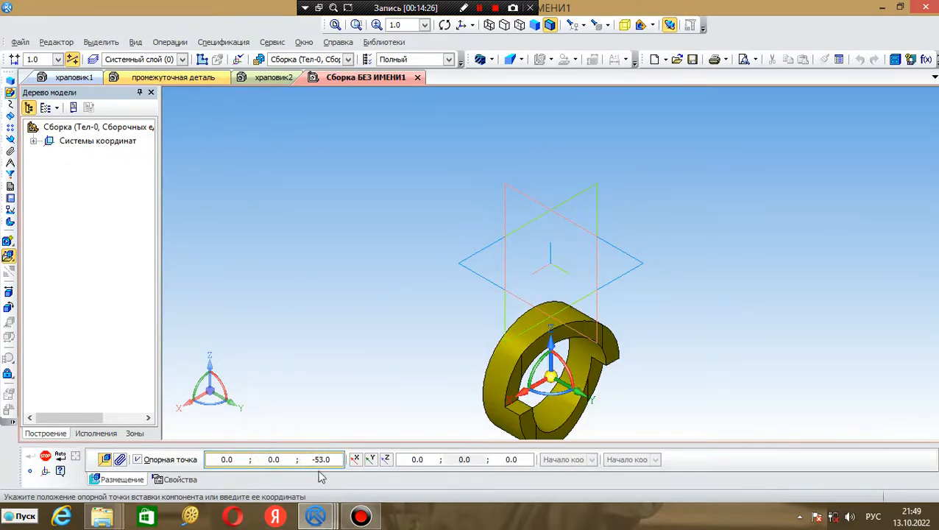
{"action": "left_click", "coordinate": [331, 460]}
{"action": "left_click_drag", "start_coordinate": [331, 459], "coordinate": [307, 460]}
{"action": "key", "text": "BackSpace"}
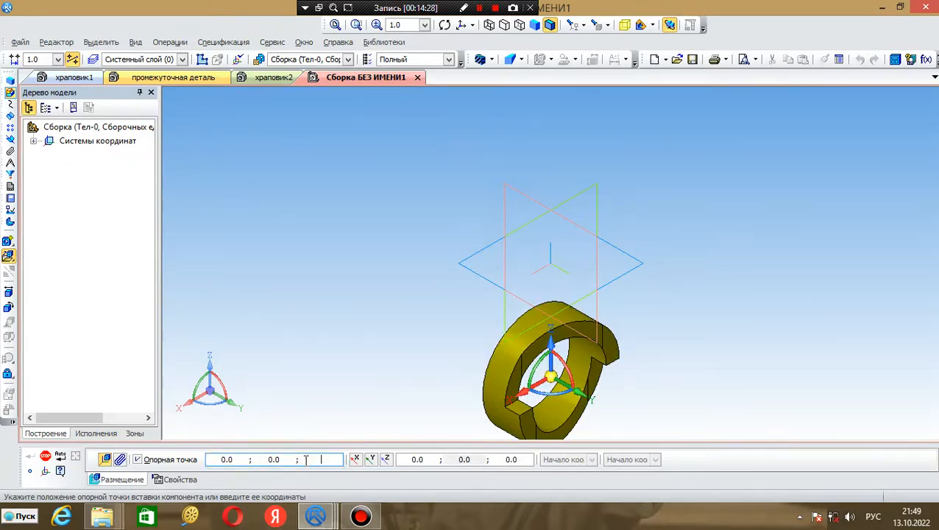
{"action": "type", "text": "0"}
{"action": "key", "text": "Return"}
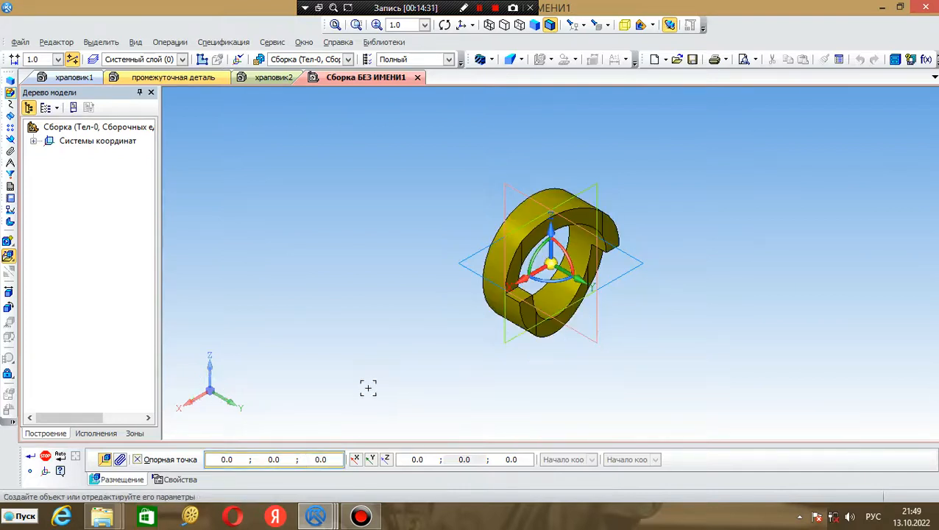
{"action": "left_click", "coordinate": [30, 456]}
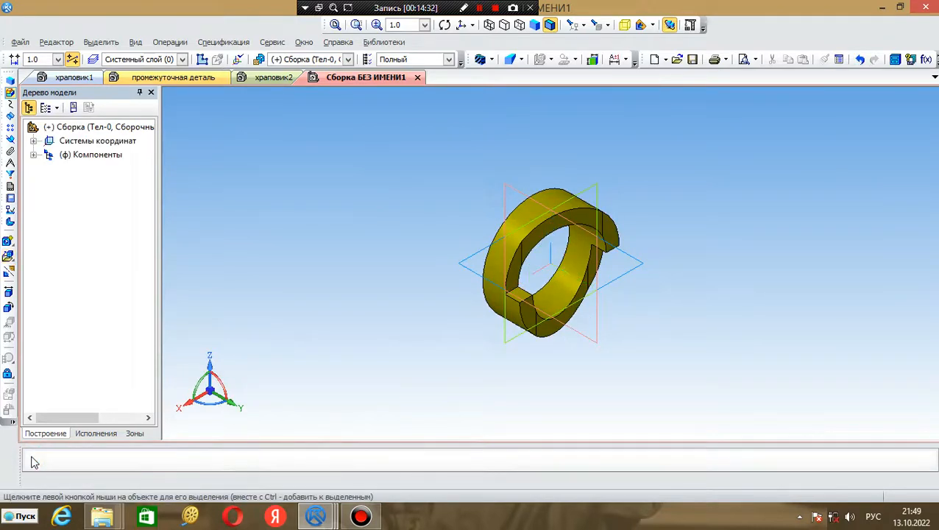
Insert the open part храповик2 into the assembly with its base point at 0, 0, 0
{"action": "left_click", "coordinate": [9, 257]}
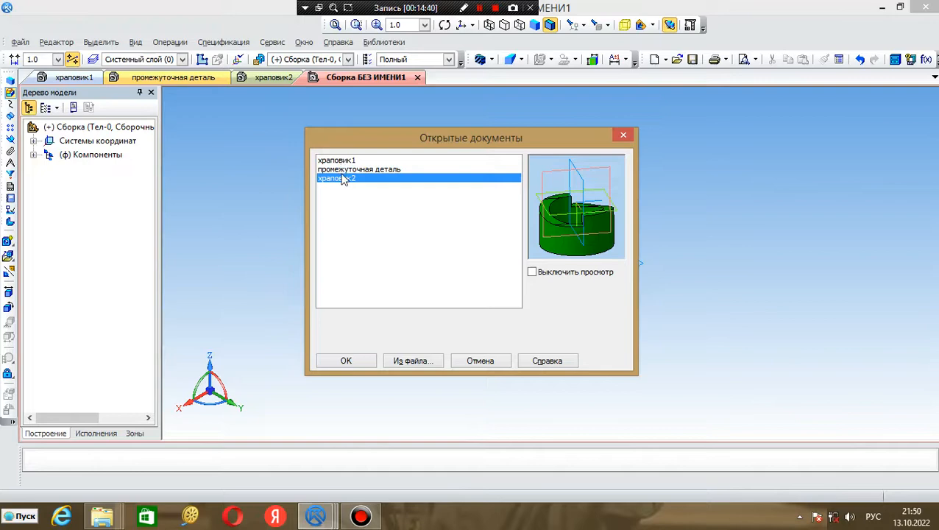
{"action": "left_click", "coordinate": [348, 361]}
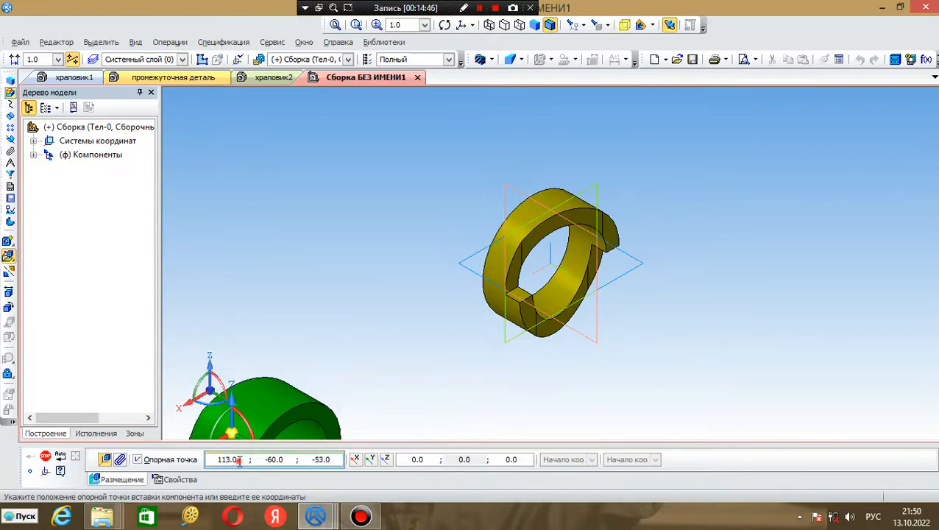
{"action": "left_click", "coordinate": [214, 460]}
{"action": "key", "text": "BackSpace"}
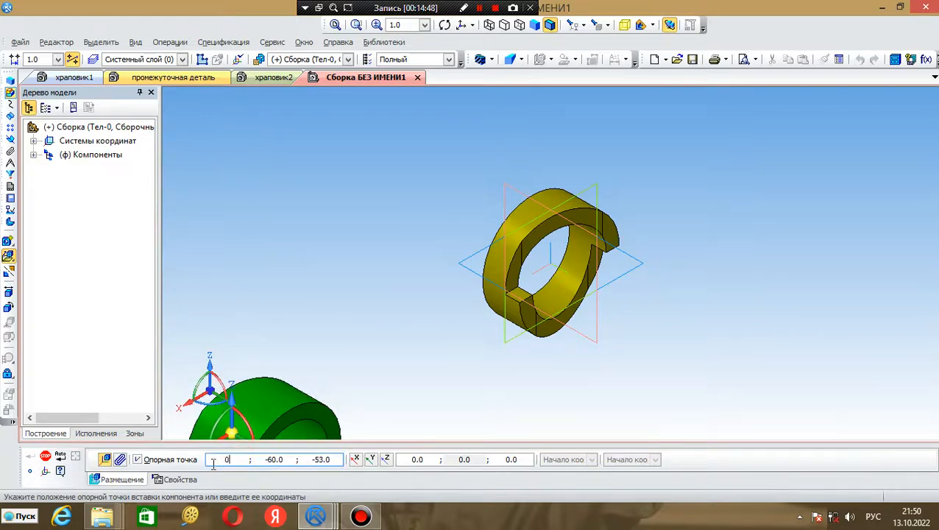
{"action": "type", "text": "0"}
{"action": "key", "text": "Tab"}
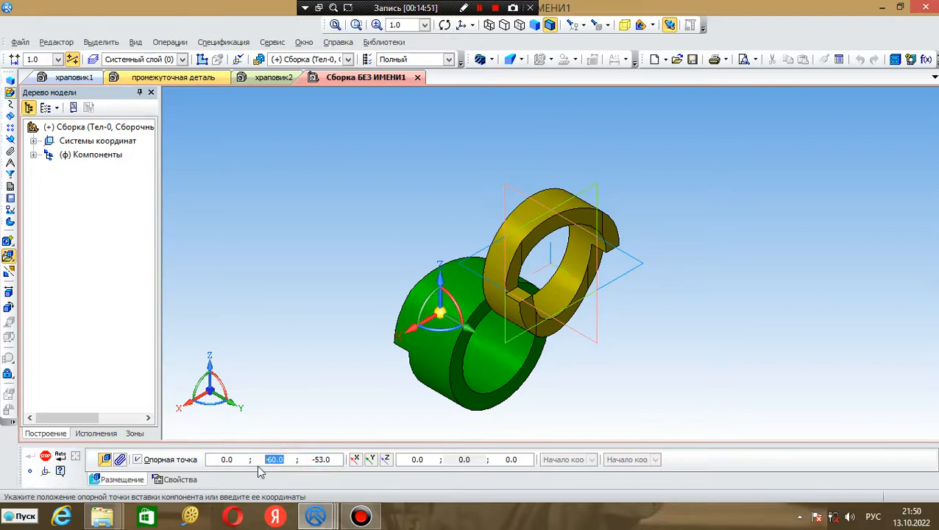
{"action": "type", "text": "0"}
{"action": "key", "text": "Return"}
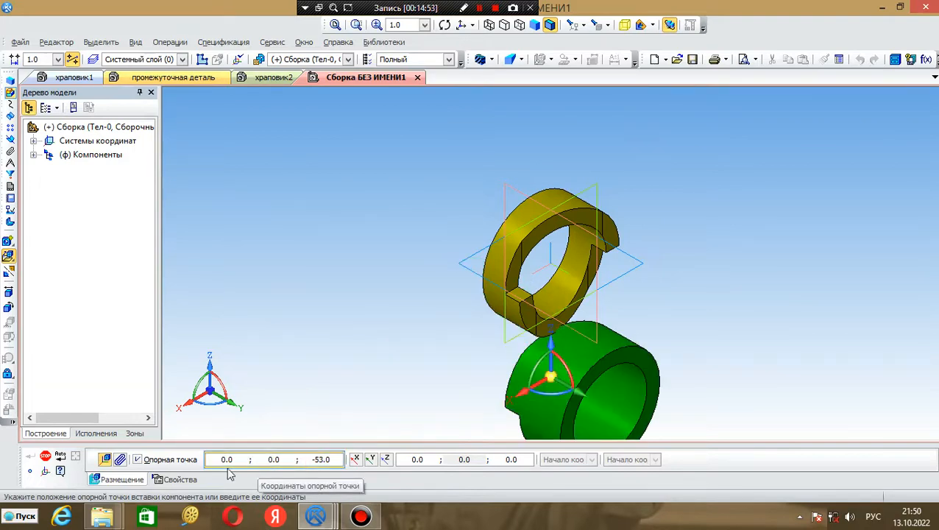
{"action": "left_click", "coordinate": [317, 460]}
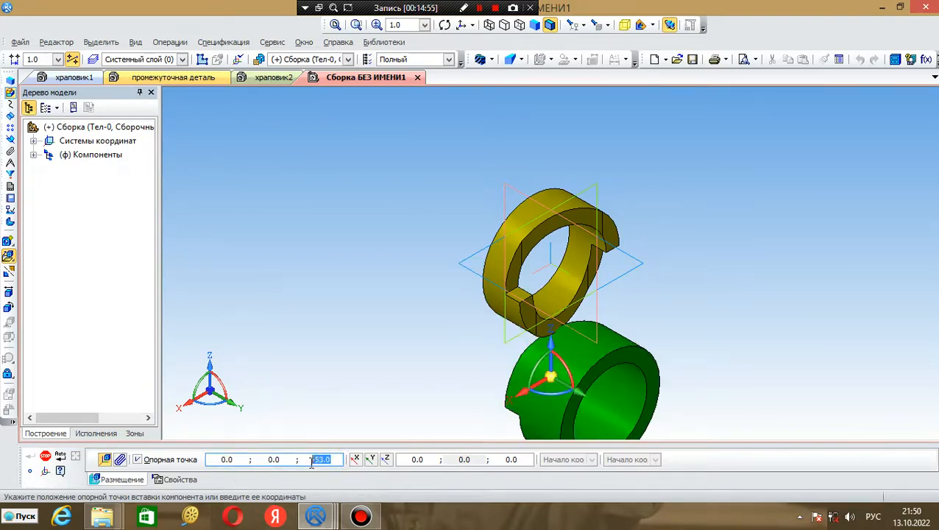
{"action": "key", "text": "BackSpace"}
{"action": "type", "text": "0"}
{"action": "key", "text": "Return"}
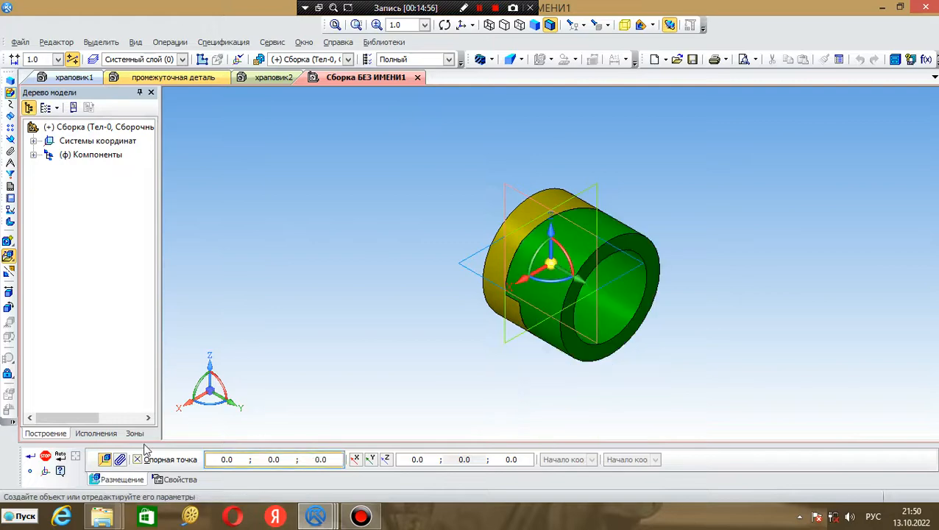
{"action": "left_click", "coordinate": [31, 458]}
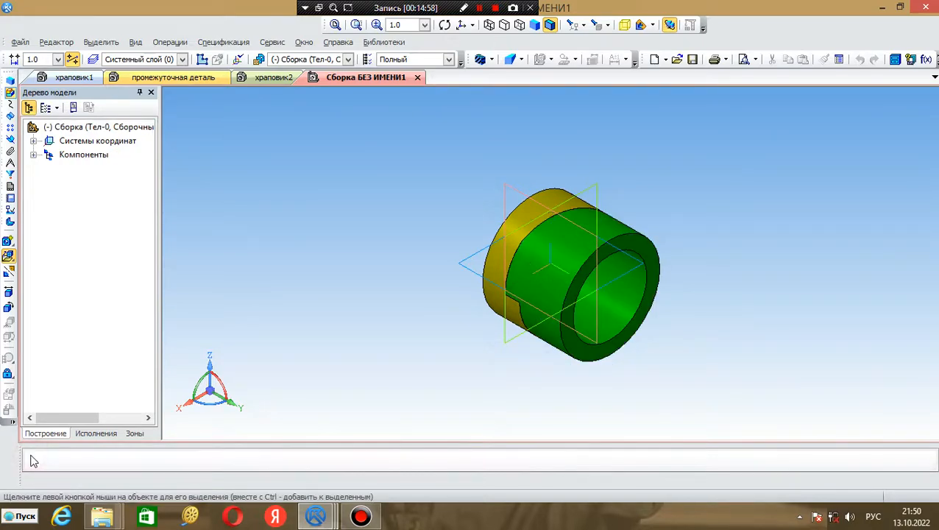
Rotate the assembly to examine the toothed joint between the green and yellow ratchet parts
{"action": "left_click", "coordinate": [136, 42]}
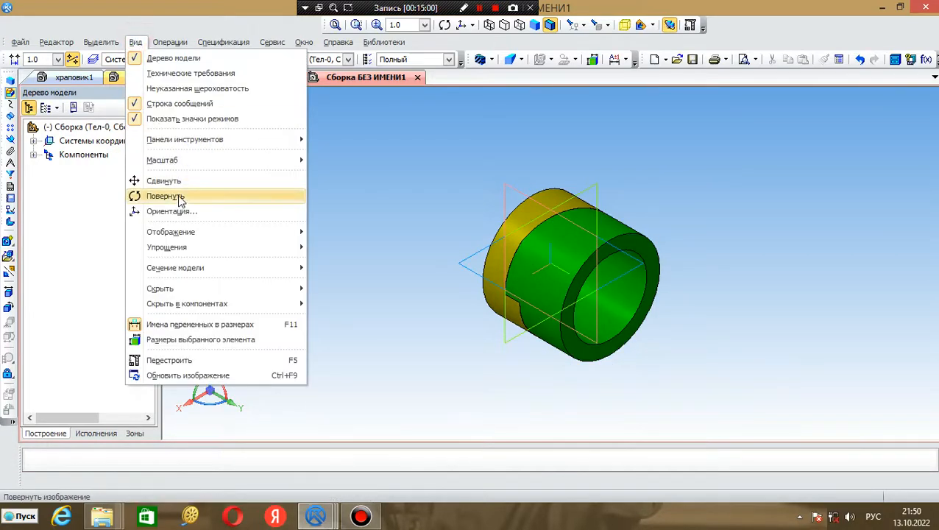
{"action": "left_click", "coordinate": [180, 195]}
{"action": "left_click_drag", "start_coordinate": [415, 231], "coordinate": [455, 172]}
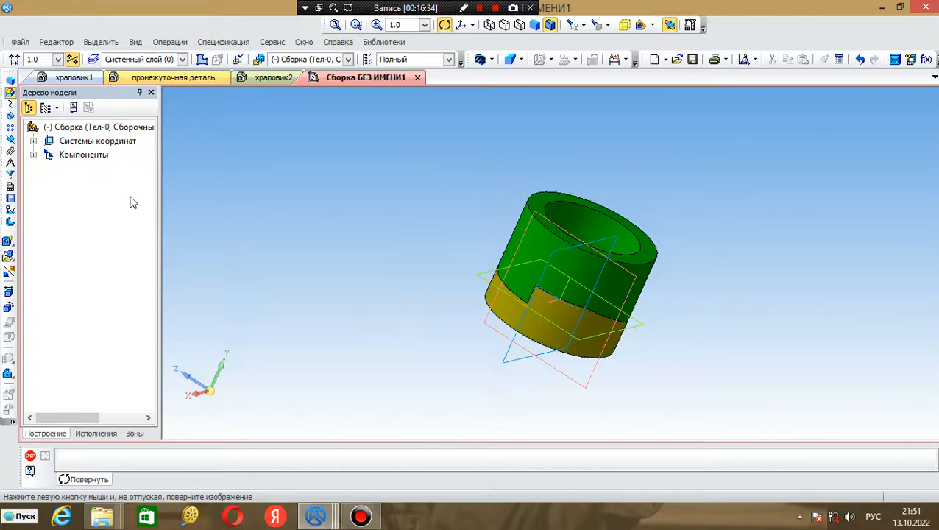
{"action": "left_click", "coordinate": [30, 456]}
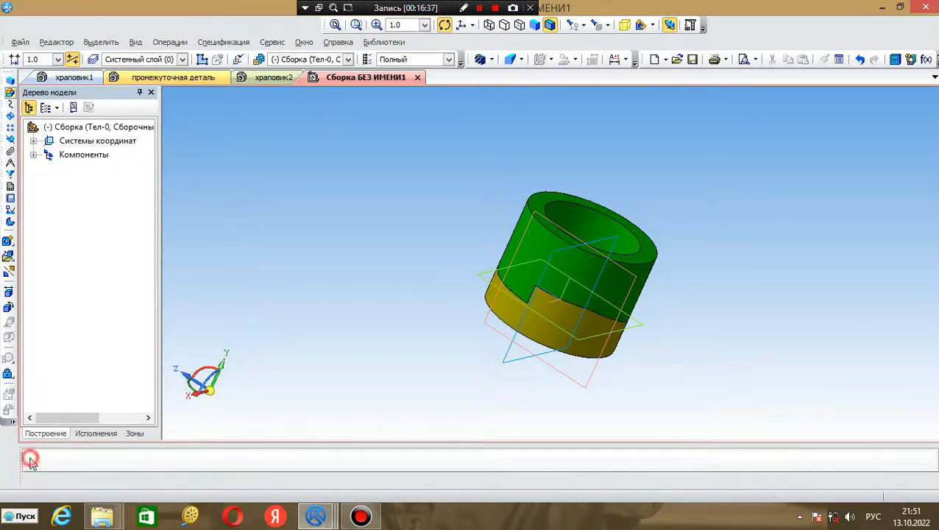